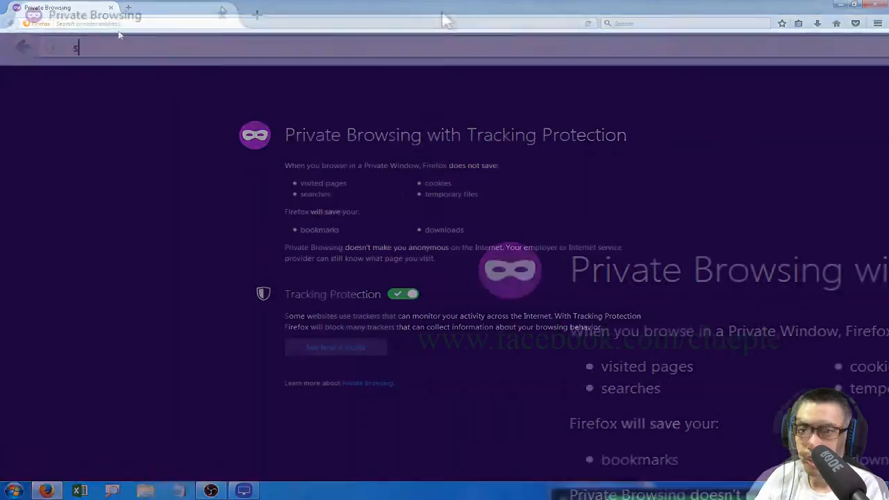
Step: Search the web for "shotcut video editor" and open the Shotcut site's Download page
text(hotcut)
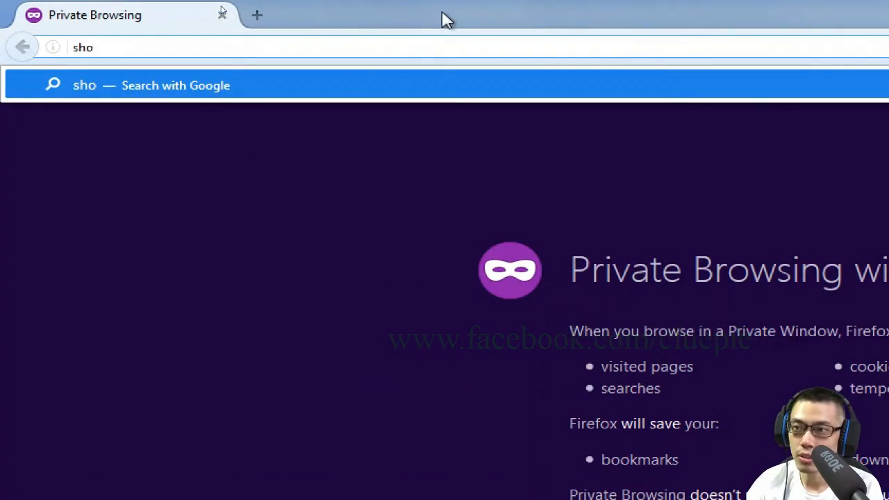
text( video editor)
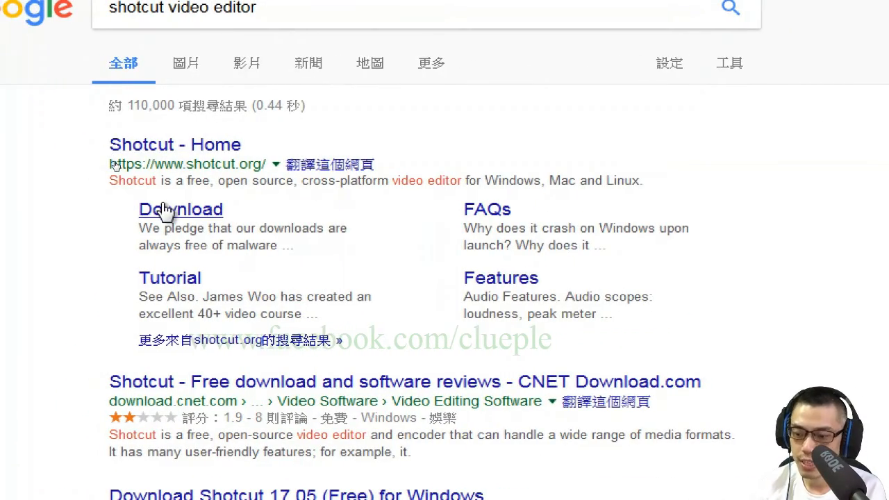
click(161, 210)
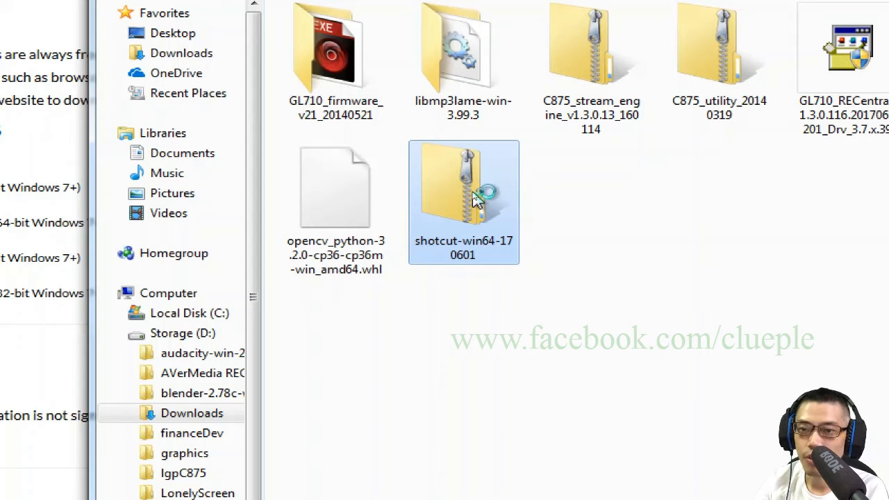
Step: Extract the downloaded shotcut-win64-170601 archive to D:\Downloads\shotcut-win64-170601
right_click(476, 200)
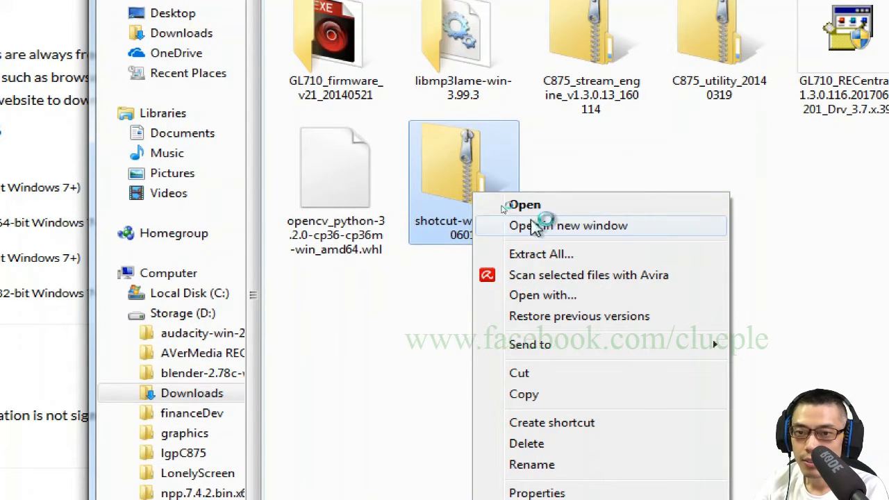
click(552, 254)
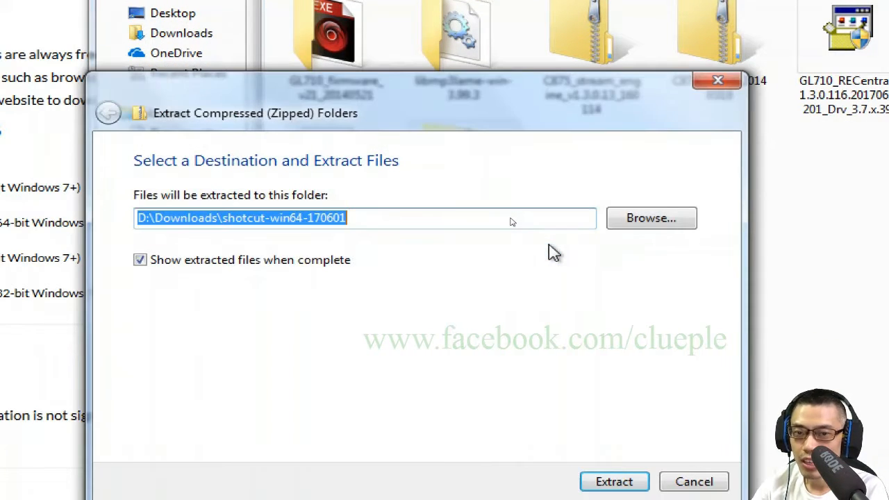
click(640, 481)
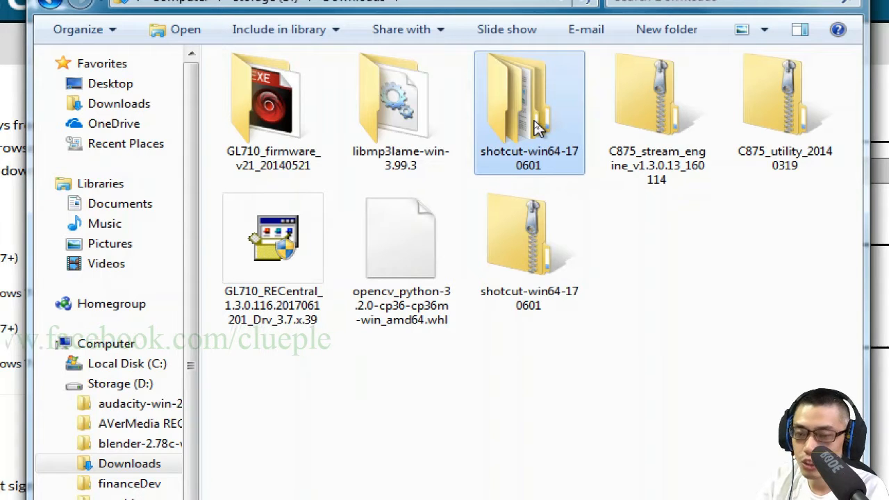
Step: Move the extracted shotcut-win64-170601 folder from Downloads to the root of Storage (D:)
key(ctrl+x)
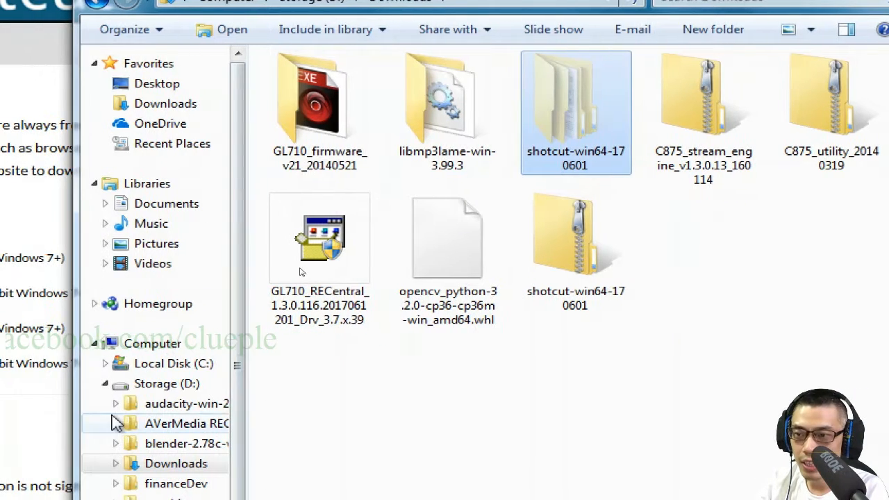
click(102, 386)
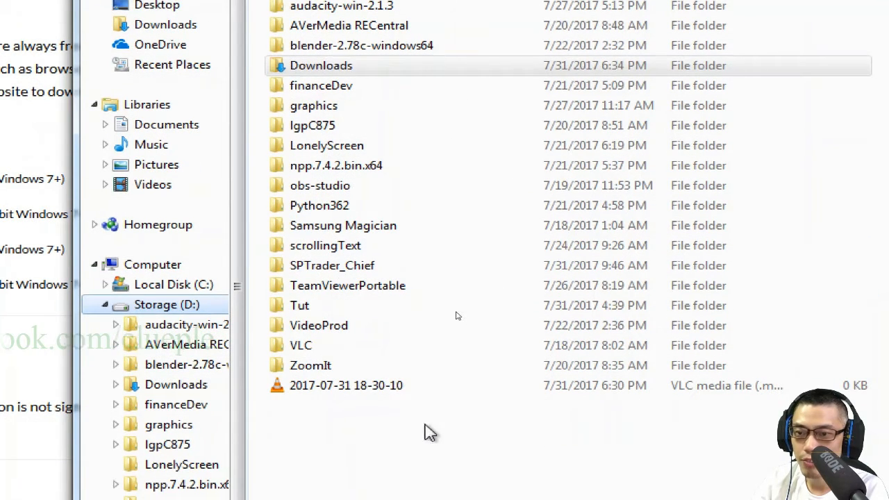
click(427, 430)
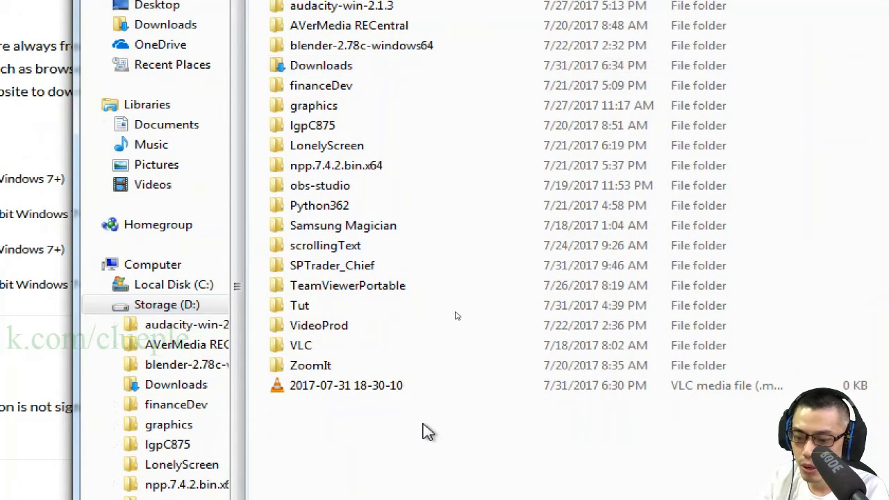
key(ctrl+v)
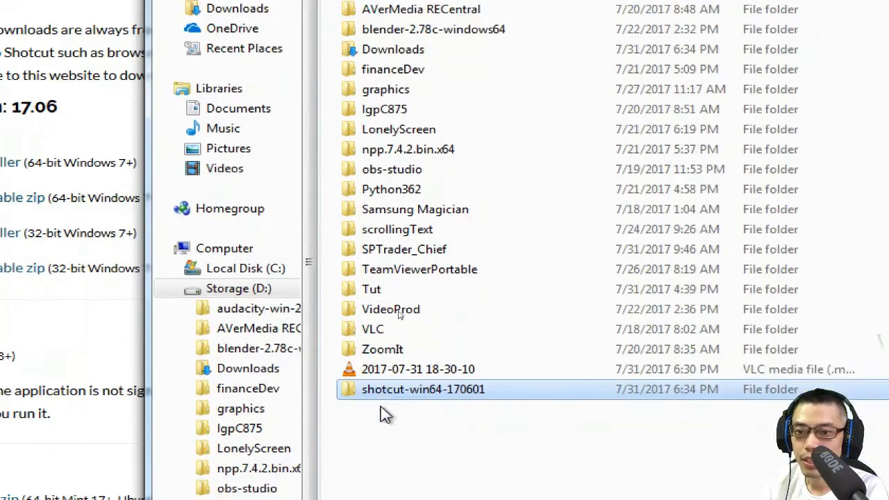
Step: Launch the shotcut application from the moved shotcut-win64-170601 folder, allowing it to run despite the unknown publisher
double_click(378, 402)
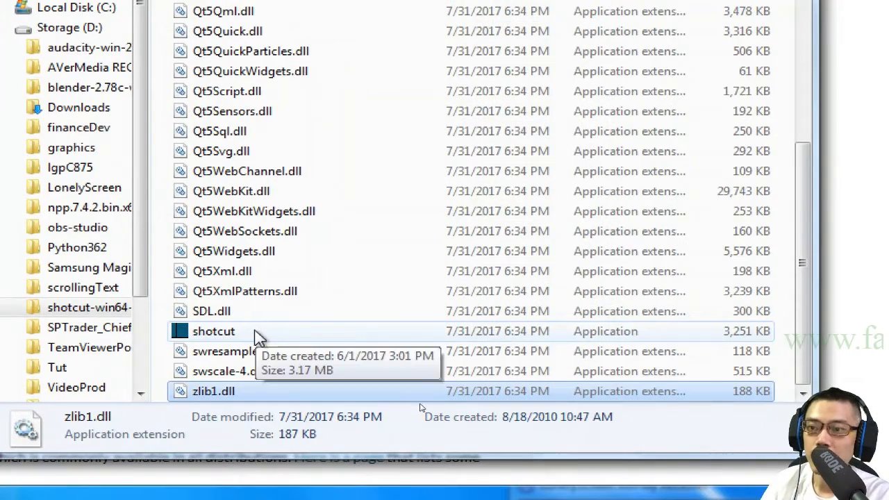
click(258, 338)
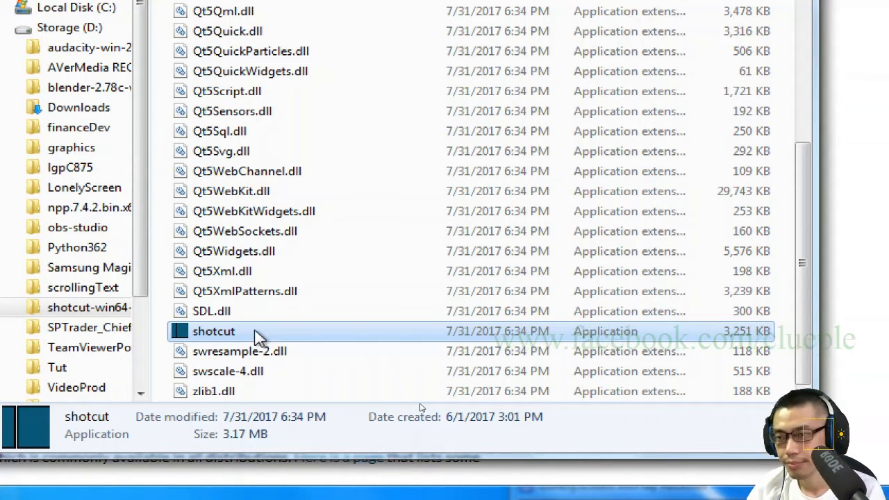
double_click(232, 335)
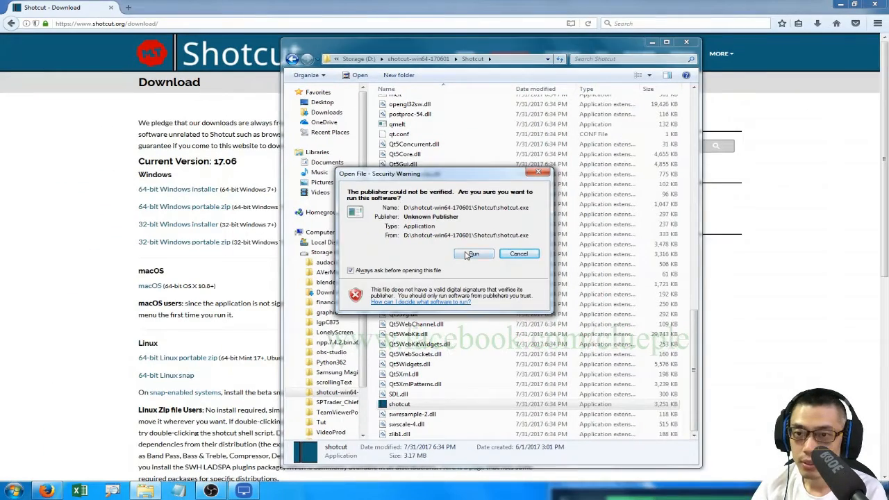
click(471, 254)
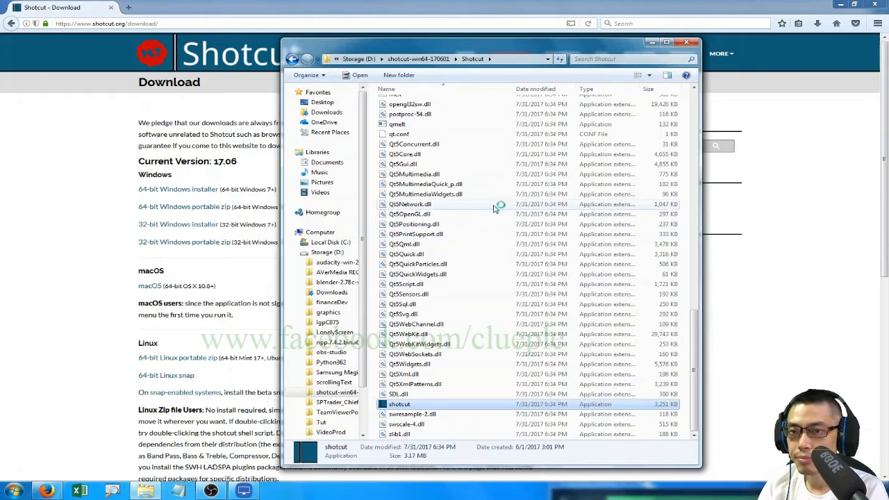
Step: Clear the browser and folder windows out of the way and show the timeline in Shotcut
click(879, 7)
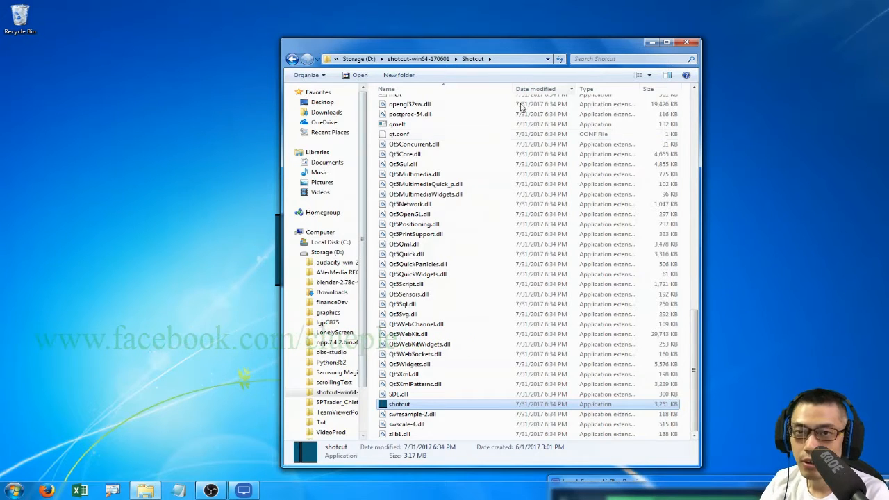
click(650, 43)
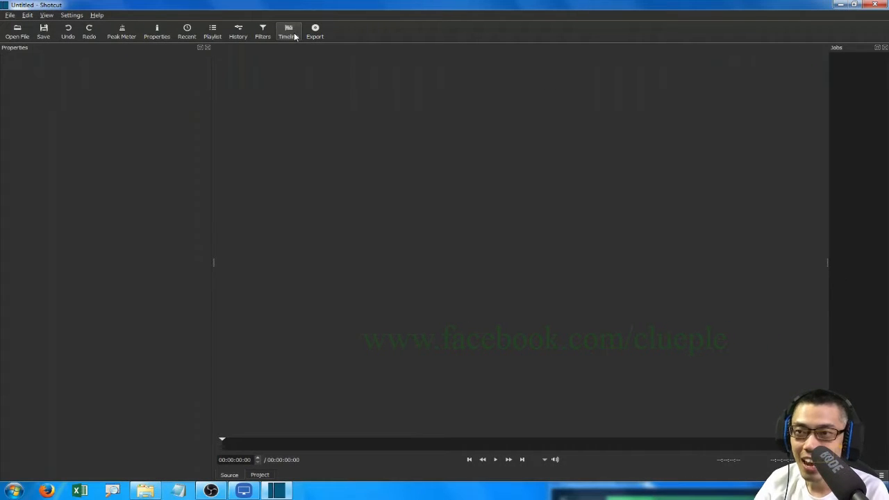
click(288, 32)
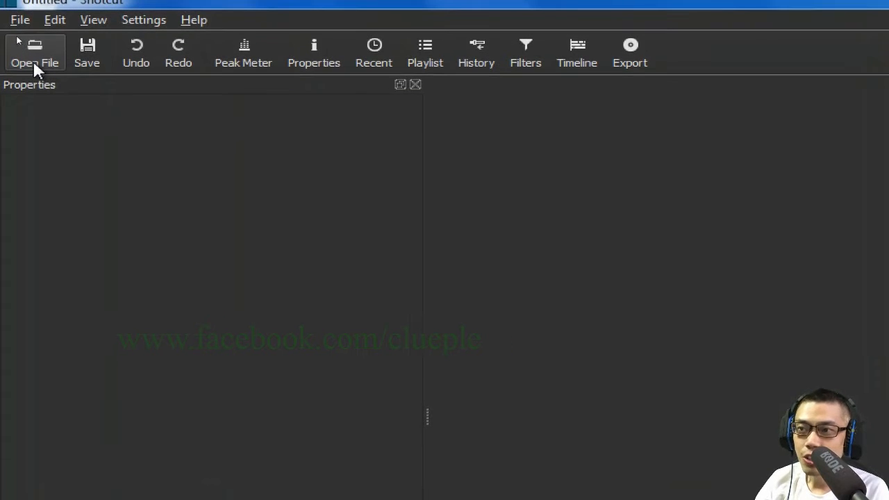
click(26, 60)
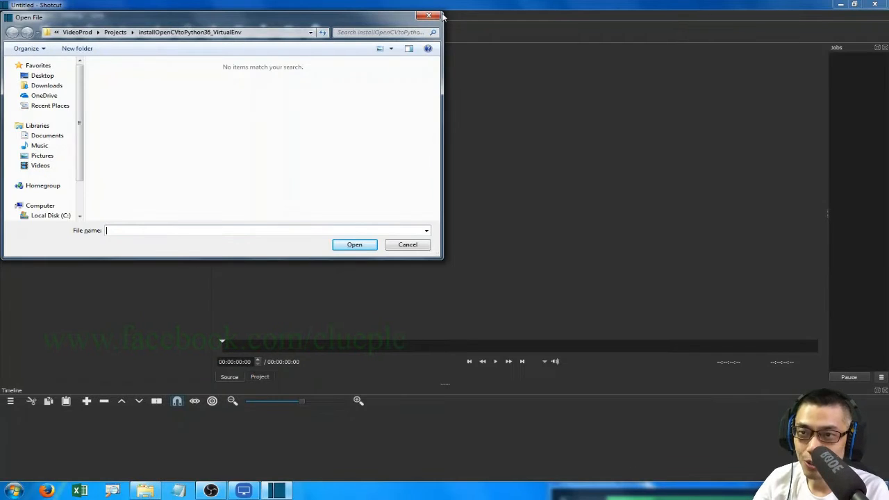
click(428, 16)
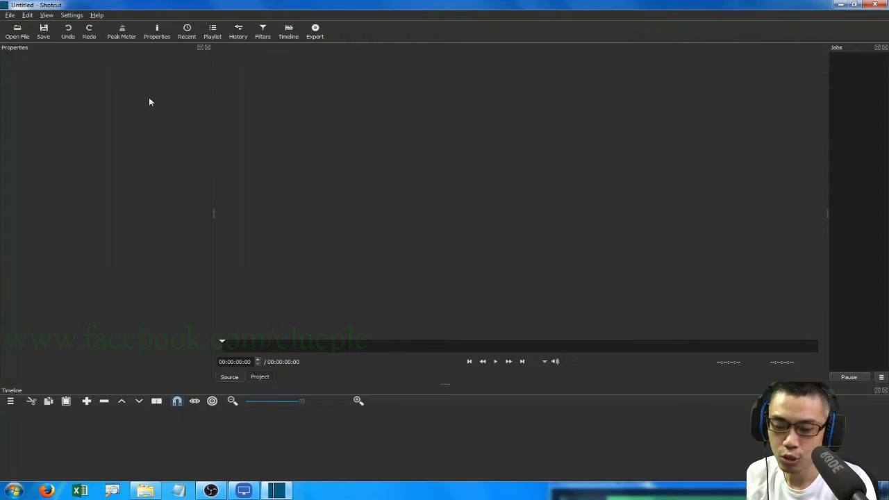
key(ctrl+o)
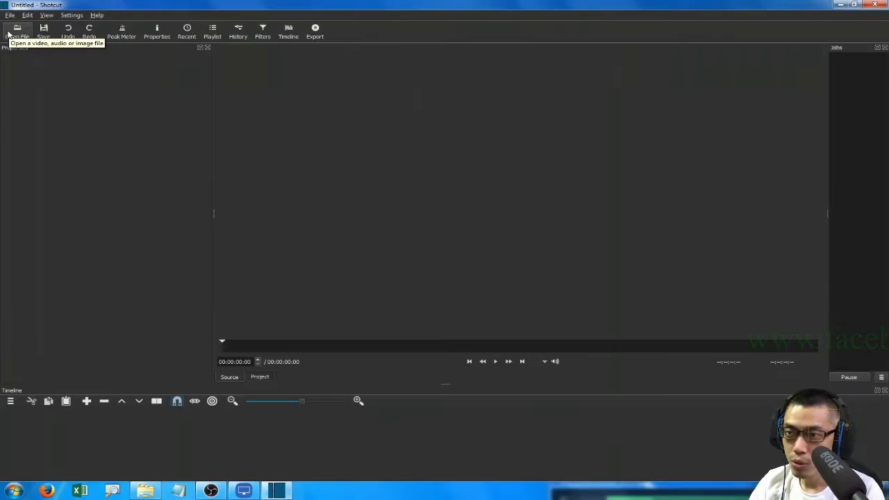
Step: Open the part1 video from the root of Storage (D:) and pause its playback
click(21, 68)
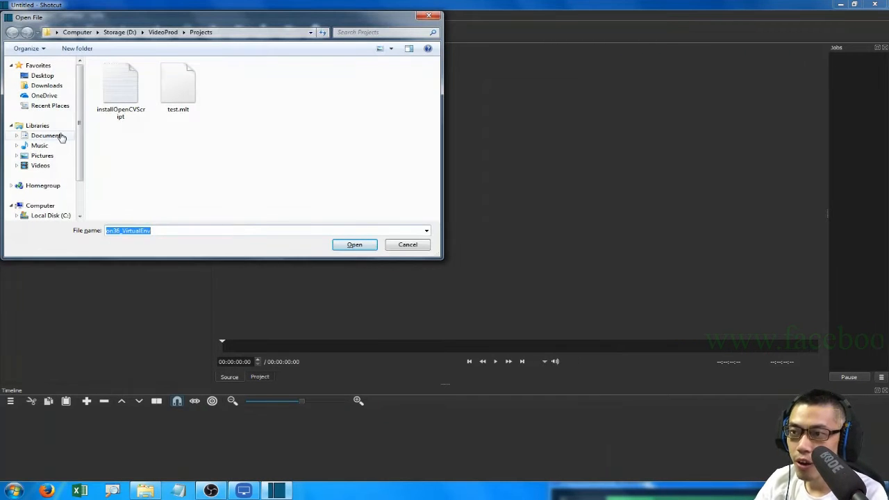
scroll(61, 139, down, 2)
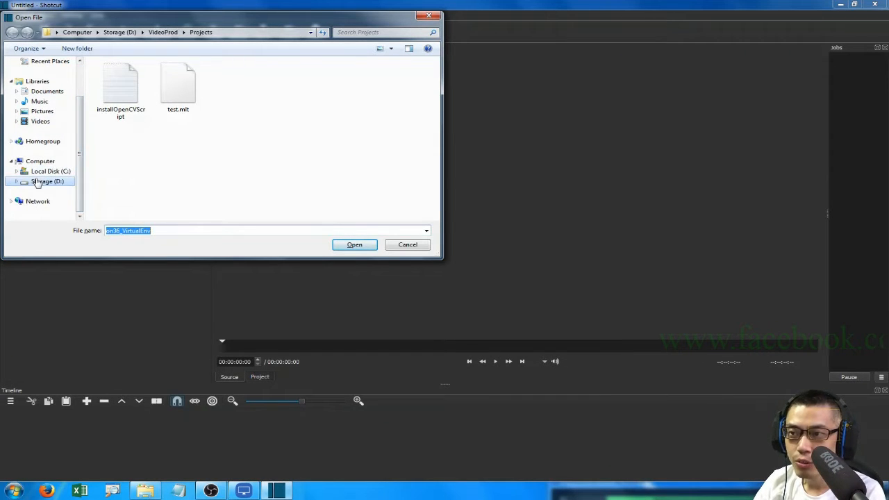
click(45, 181)
scroll(114, 208, down, 3)
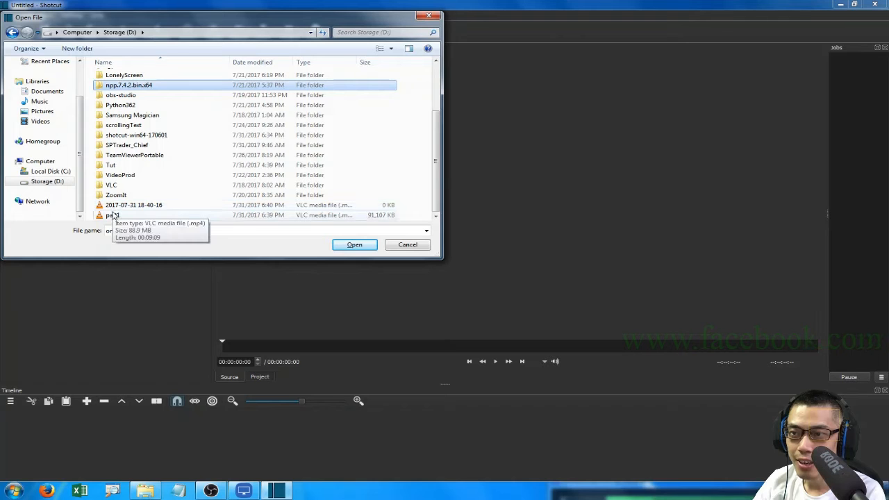
click(113, 216)
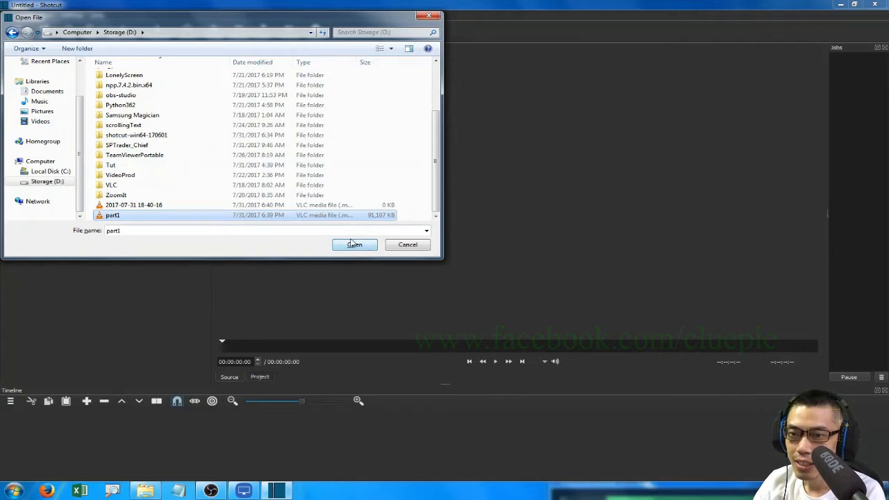
click(639, 277)
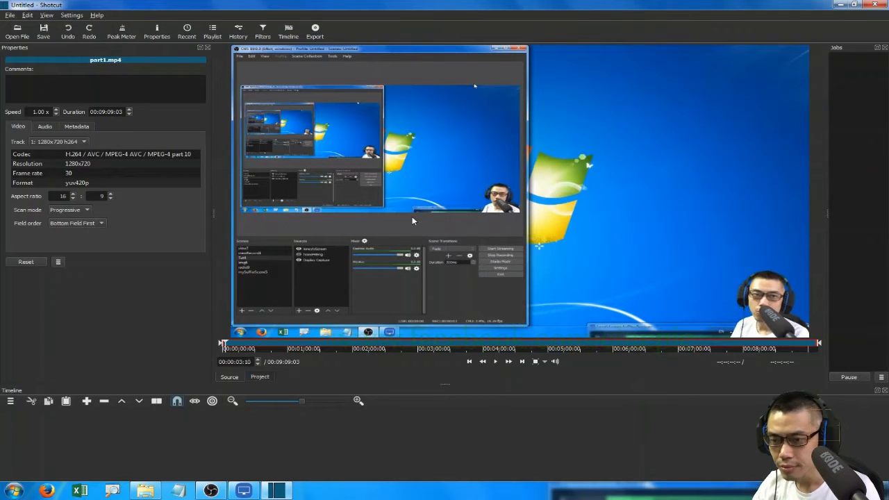
key(space)
Step: Switch to OBS, enable the Pitch audio filter for Mic/Aux, and return to Shotcut
click(212, 489)
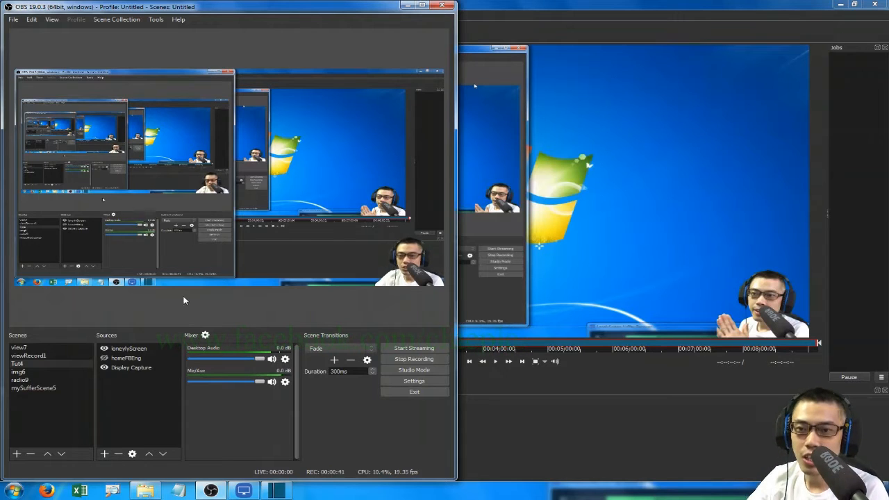
click(657, 20)
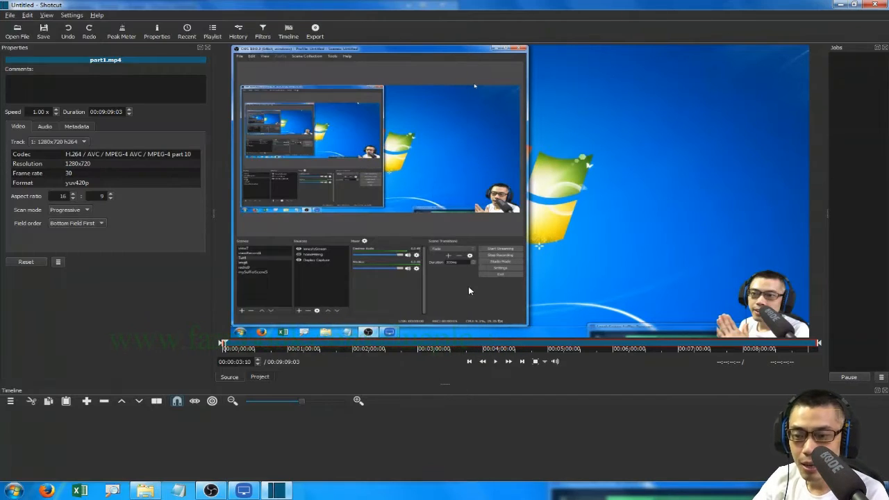
click(212, 492)
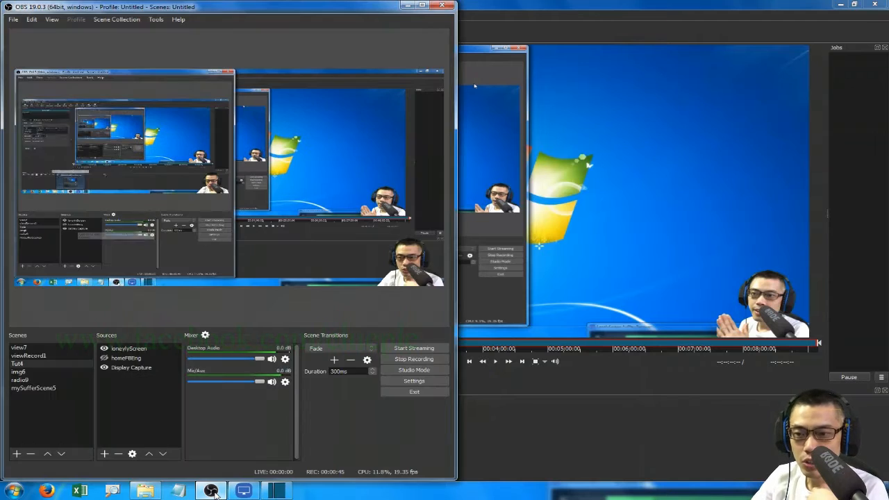
click(285, 382)
click(300, 391)
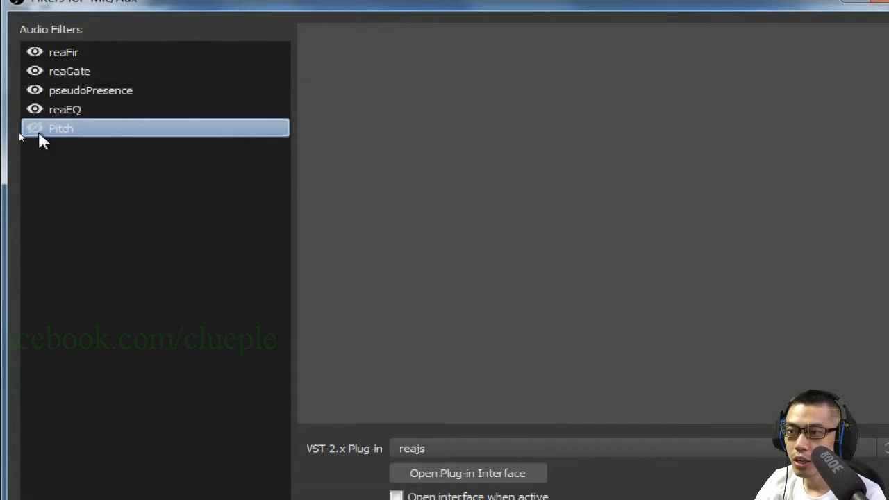
click(19, 132)
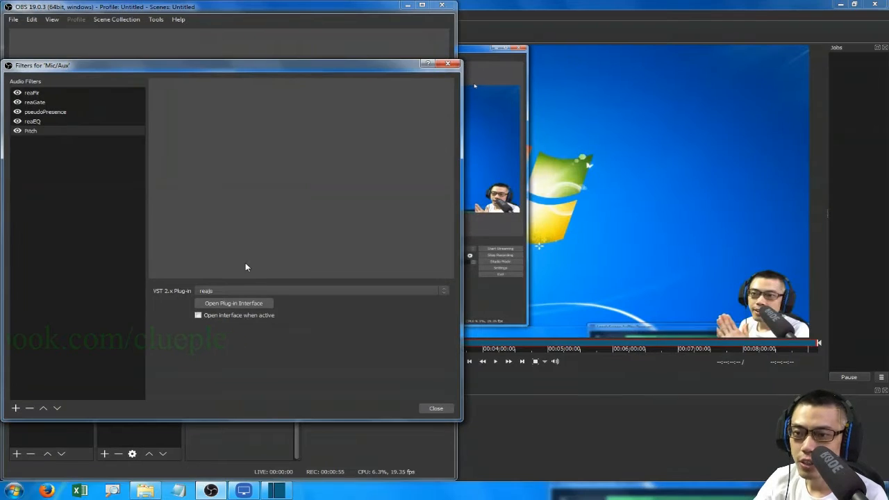
click(434, 408)
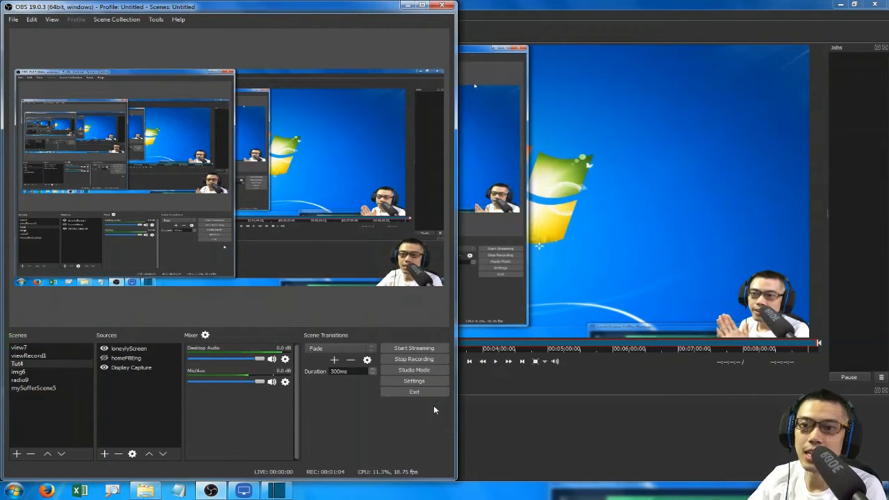
click(409, 4)
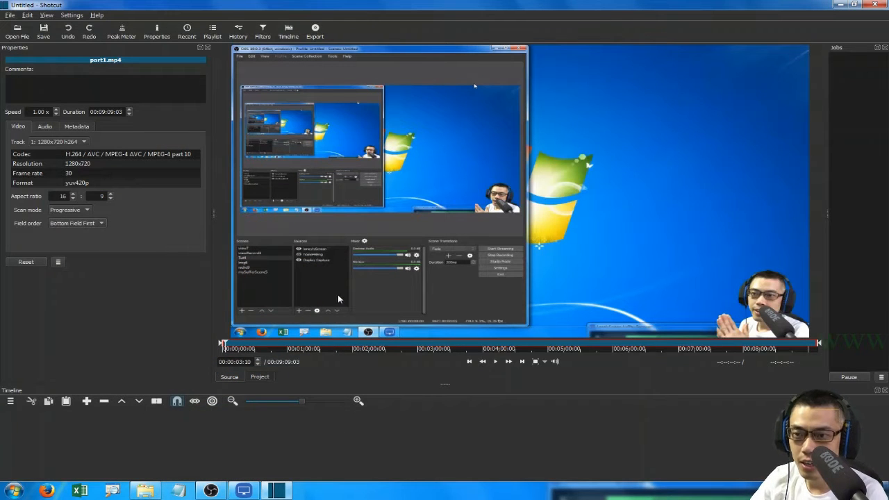
Step: Play a short stretch of part1.mp4 and place the clip at the start of the timeline as video track V1
click(313, 260)
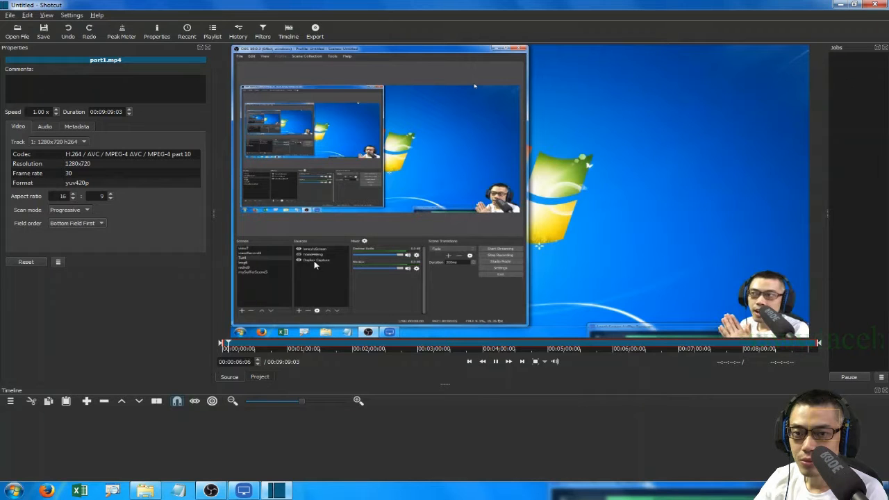
click(314, 261)
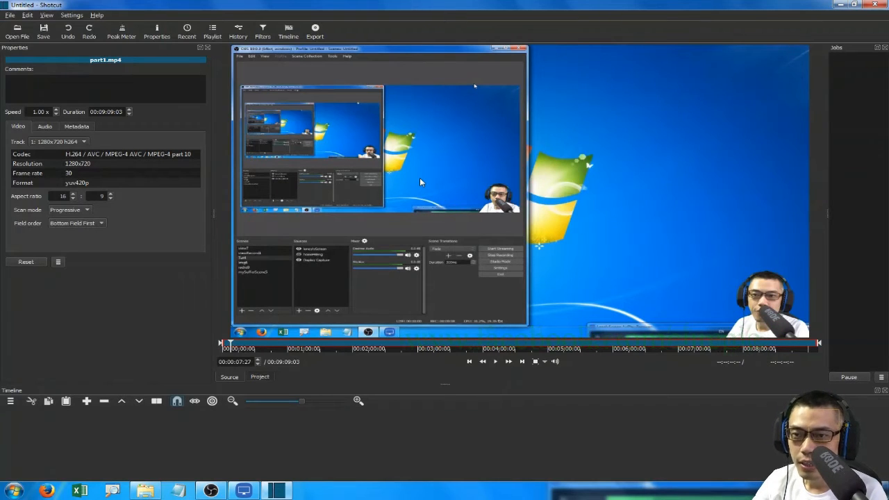
drag(419, 177, 31, 427)
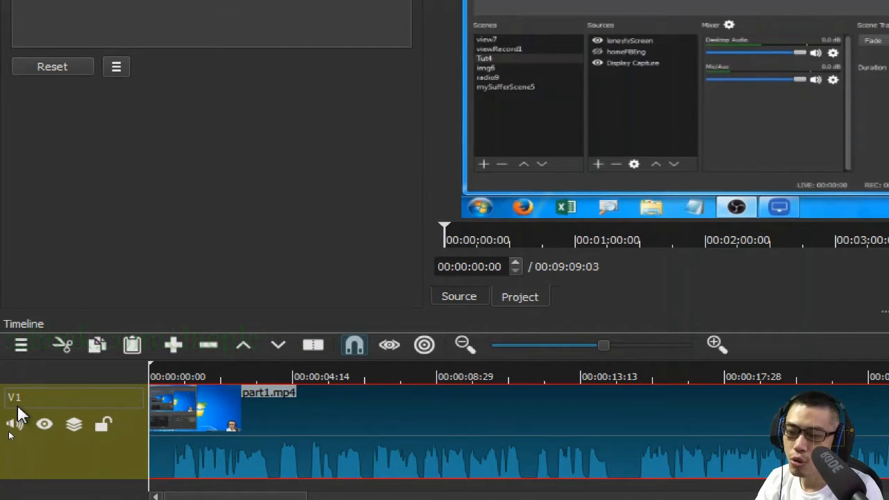
Step: Insert video track V2 above V1 and remove it again
key(ctrl+i)
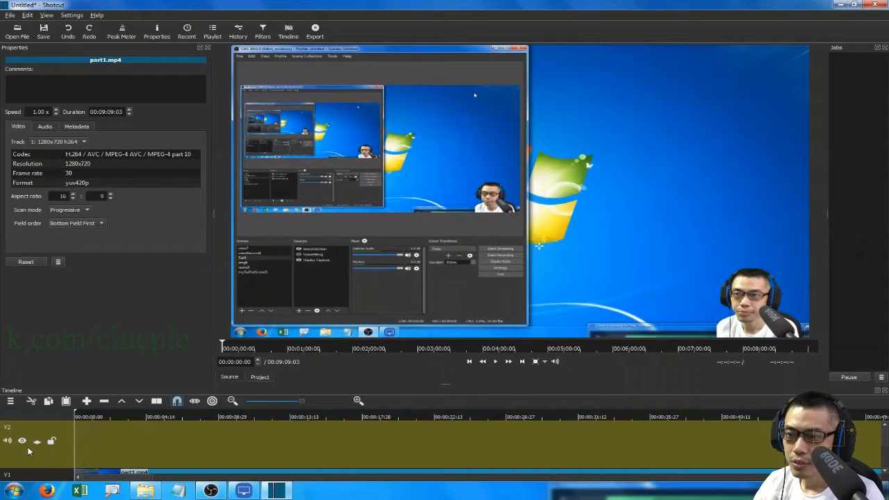
right_click(86, 454)
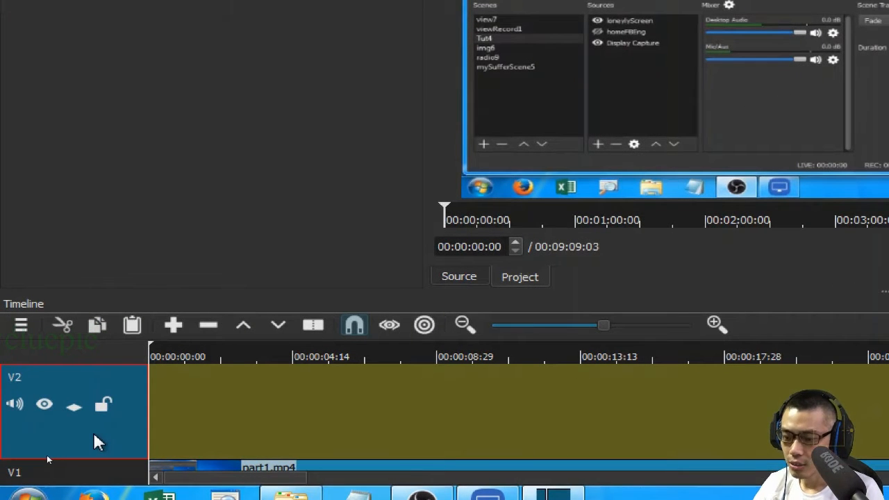
right_click(97, 442)
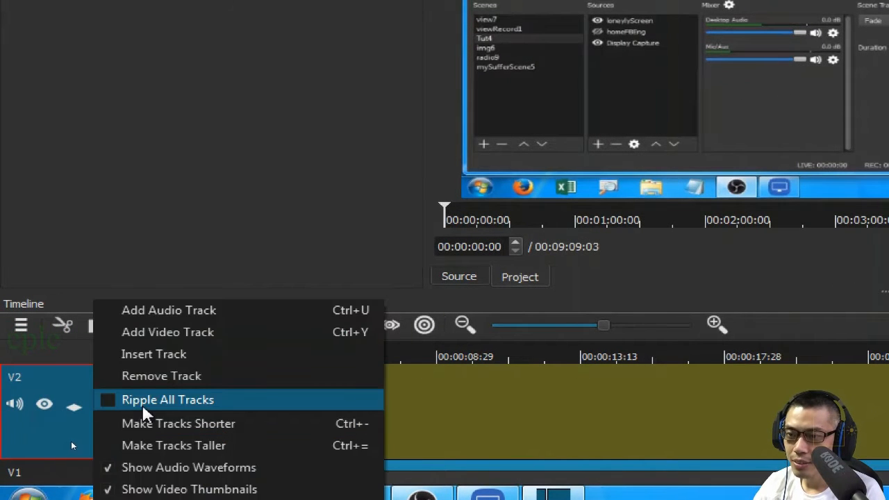
click(177, 376)
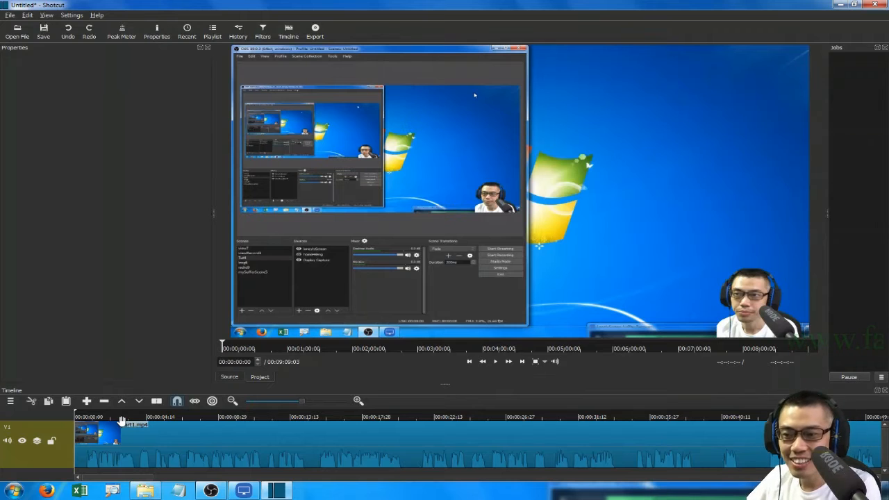
Step: Play the timeline from near its start and pause at about ten seconds
click(83, 415)
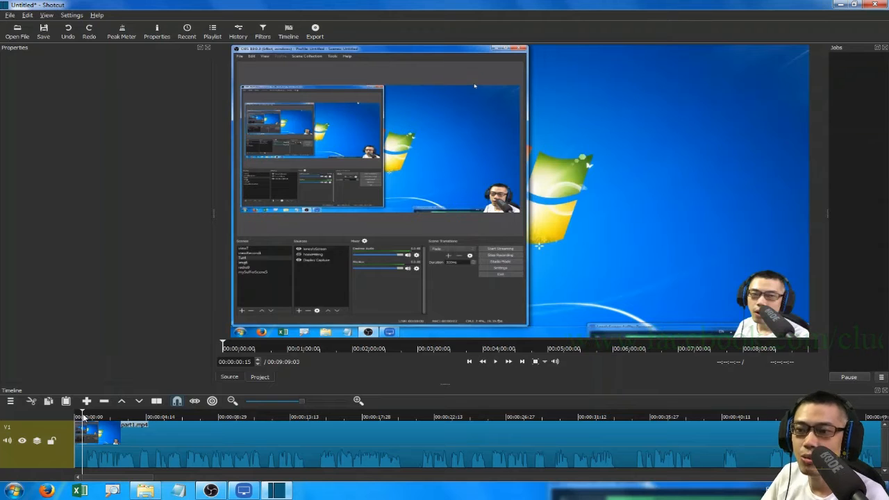
key(space)
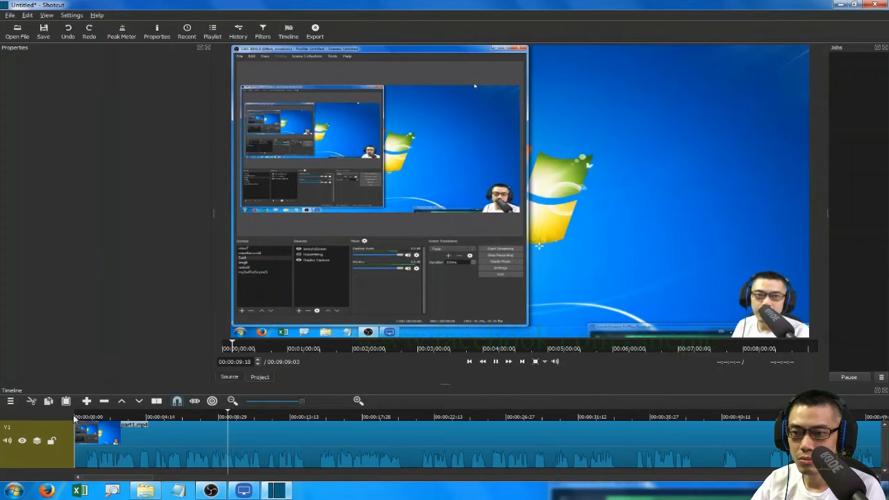
key(space)
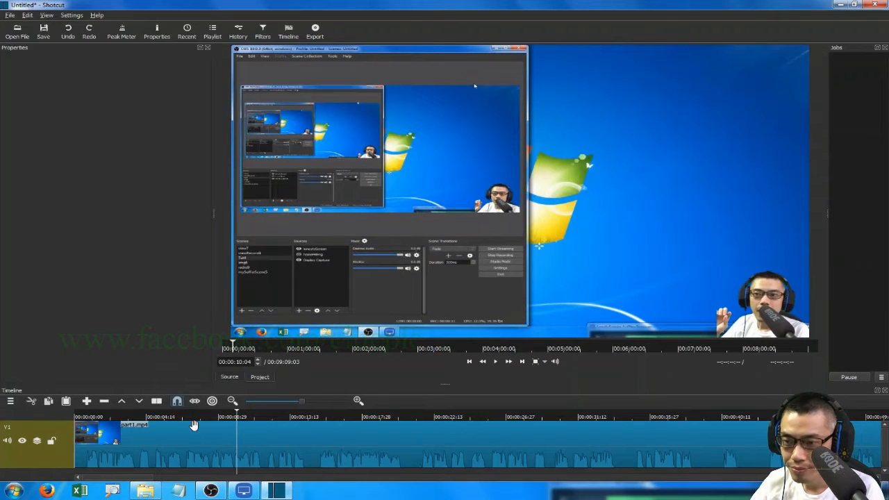
Step: Split the part1.mp4 clip on track V1 at 00:00:08:02
drag(190, 419, 173, 418)
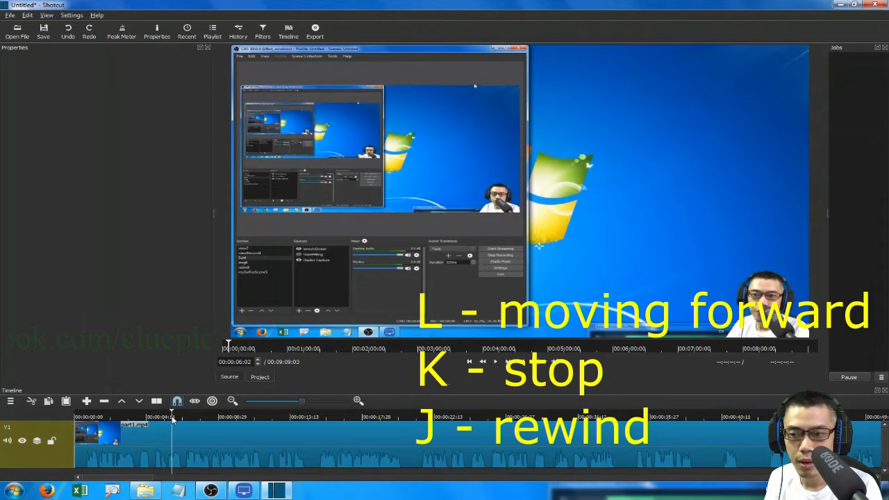
key(j)
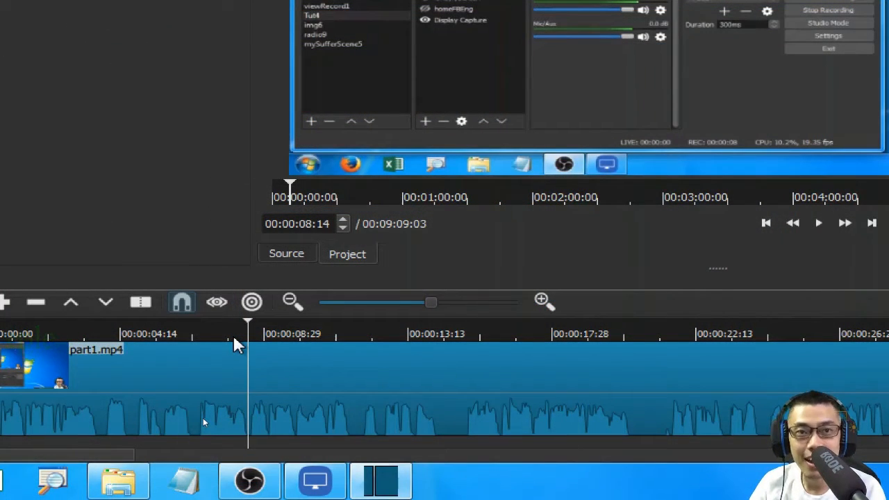
key(s)
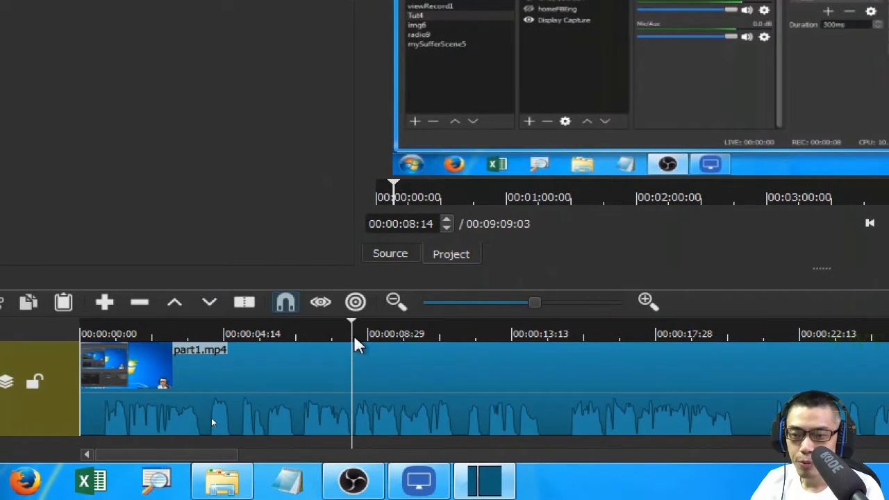
click(338, 375)
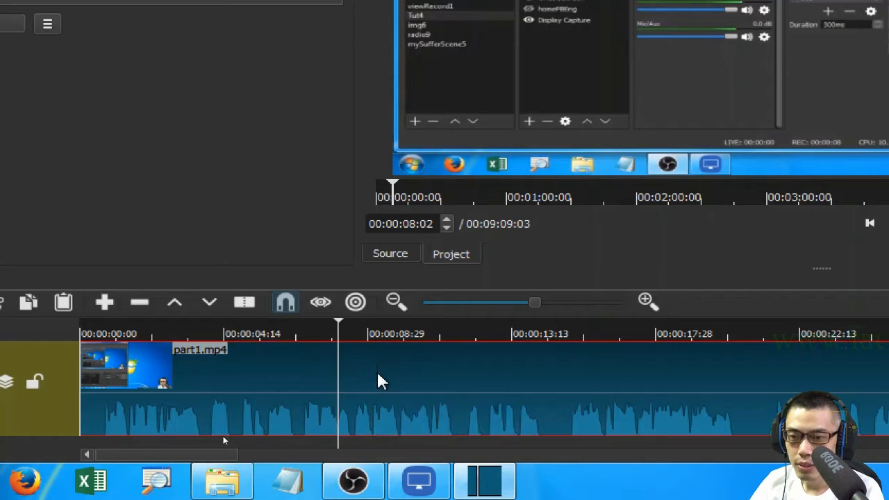
right_click(377, 365)
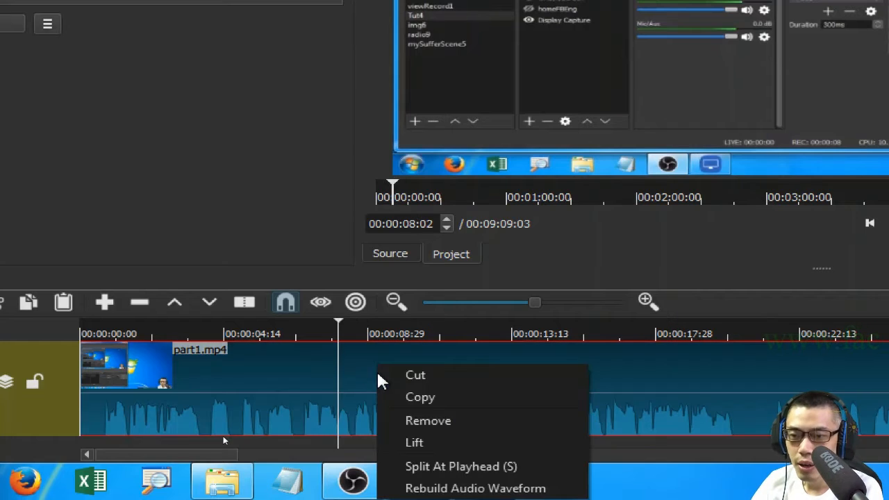
click(447, 474)
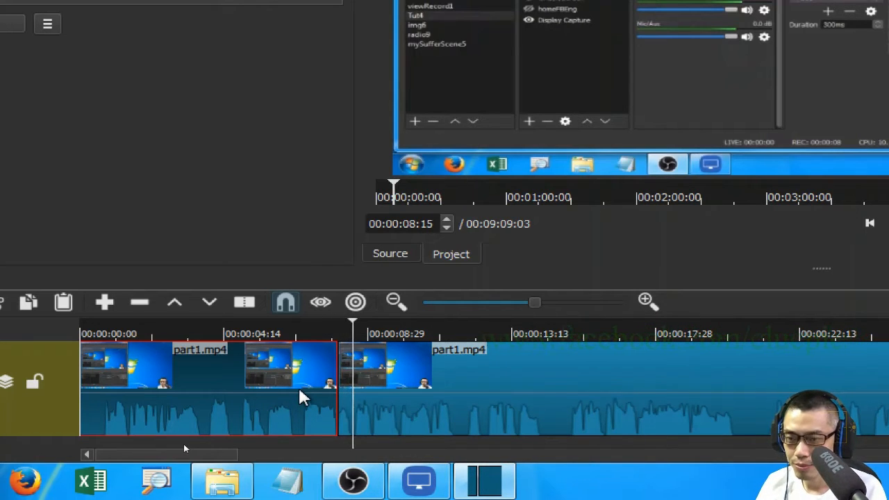
Step: Step the playhead frame by frame forward to 00:00:08:15 and back towards the start of the second clip
key(j)
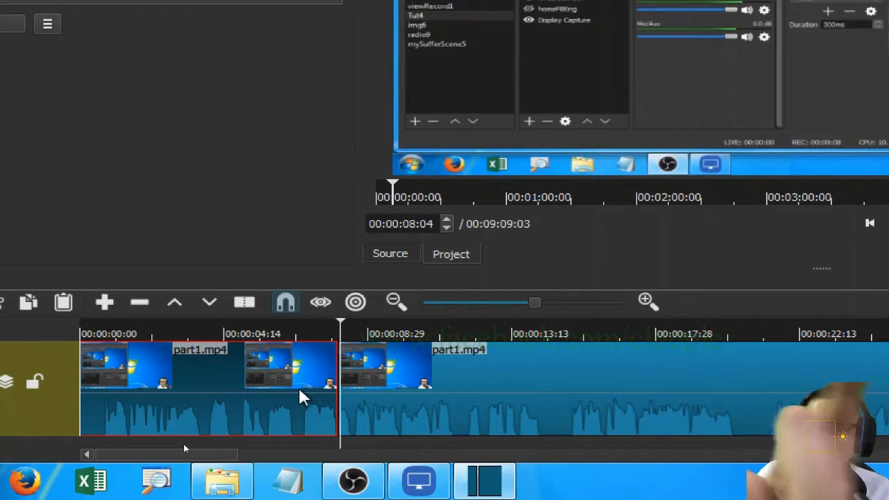
key(Right)
key(Right)
key(Right)
key(Right)
key(Right)
key(Right)
key(Right)
key(Right)
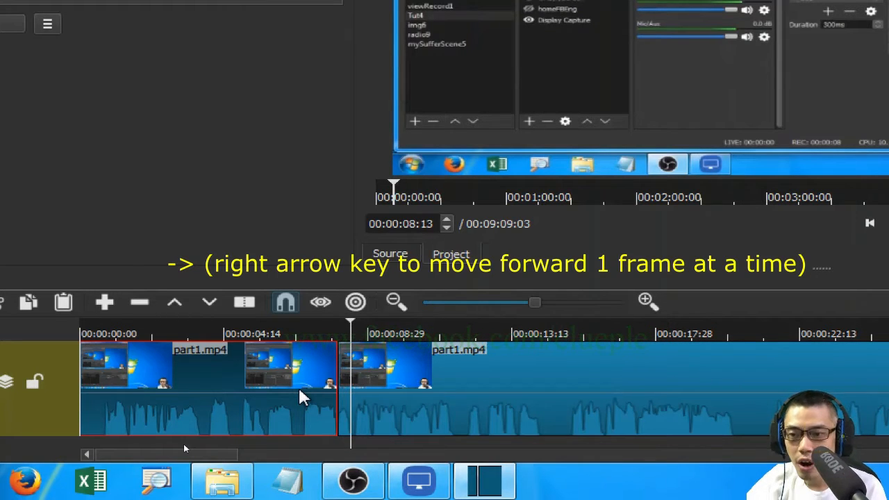
key(Right)
key(Right)
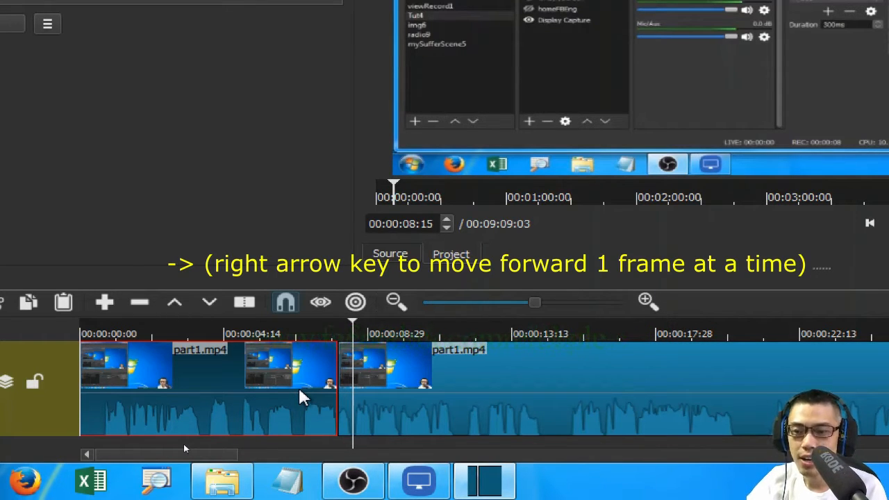
key(Left)
key(Left)
key(Left)
key(Left)
key(Left)
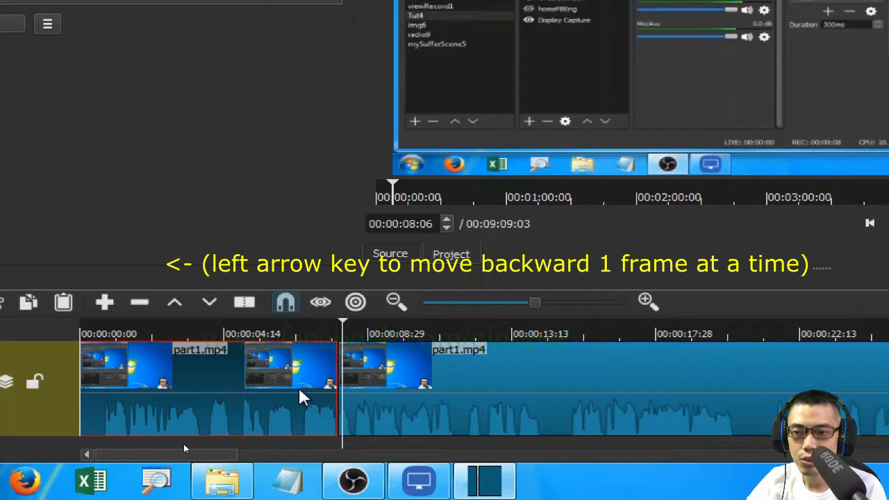
Step: Step the playhead frame by frame to 00:00:08:15 and split the second part1.mp4 clip there
key(Right)
key(Right)
key(Right)
key(Right)
key(Right)
key(Right)
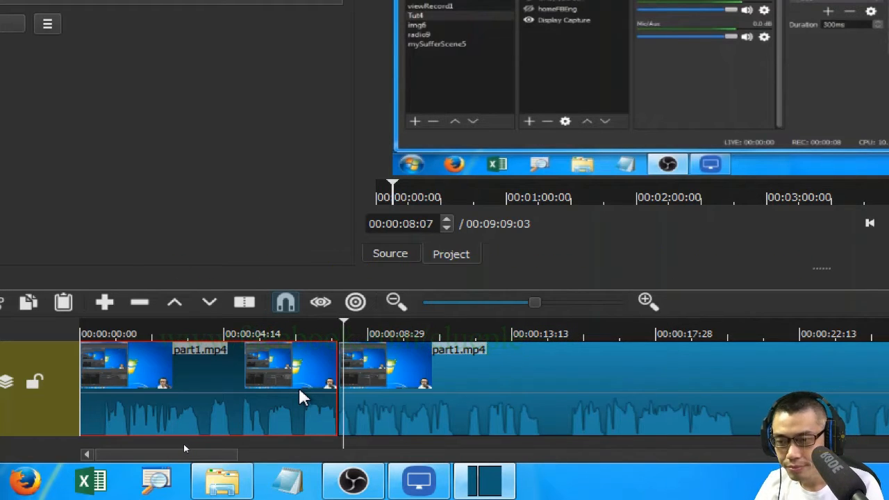
key(Right)
key(Right)
key(Right)
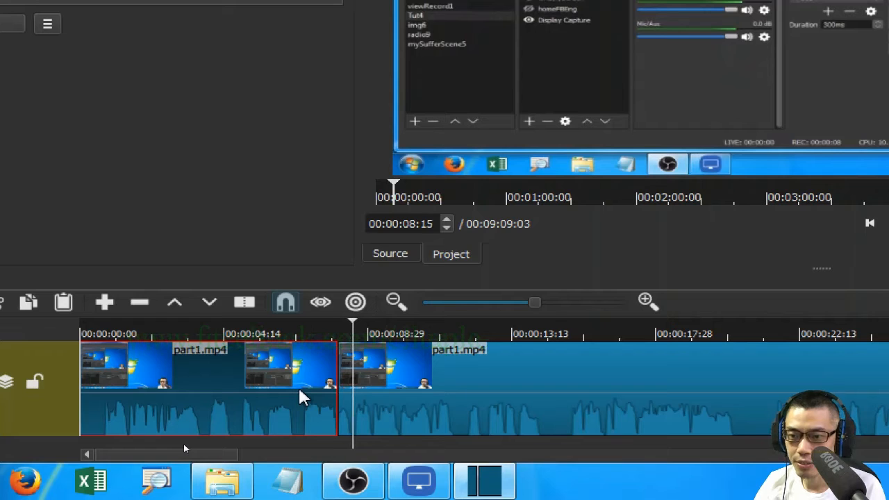
key(s)
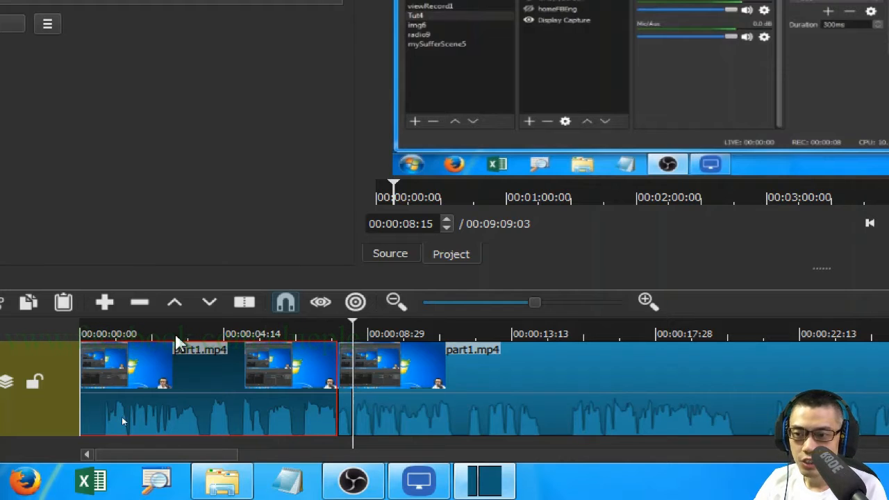
Step: Switch the clip selection back and forth between the short piece between the two cuts and the long clip following it
click(173, 427)
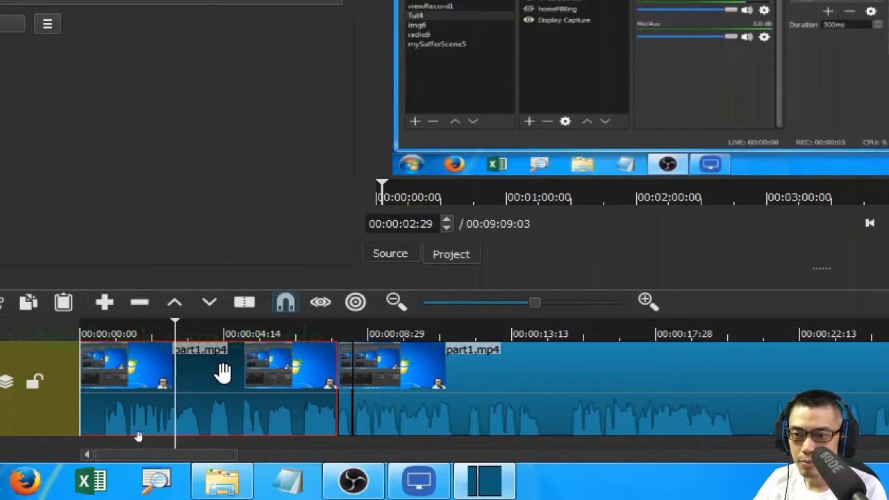
click(347, 368)
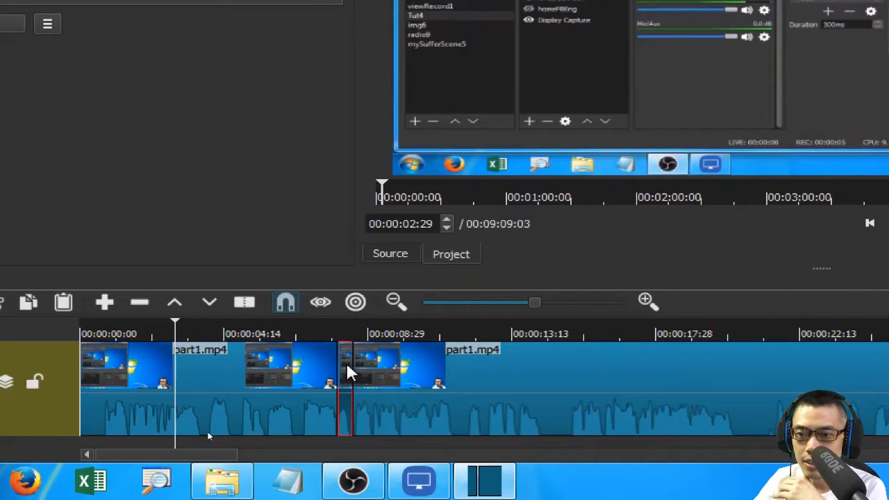
click(386, 375)
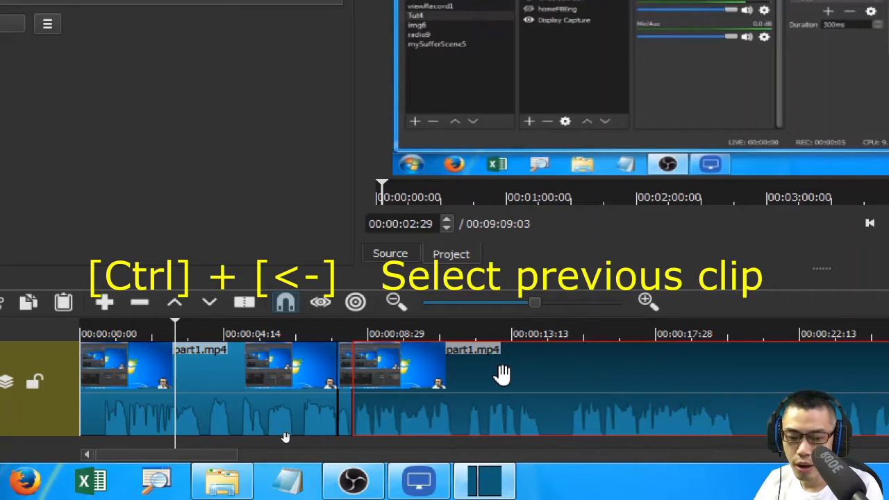
key(ctrl+Left)
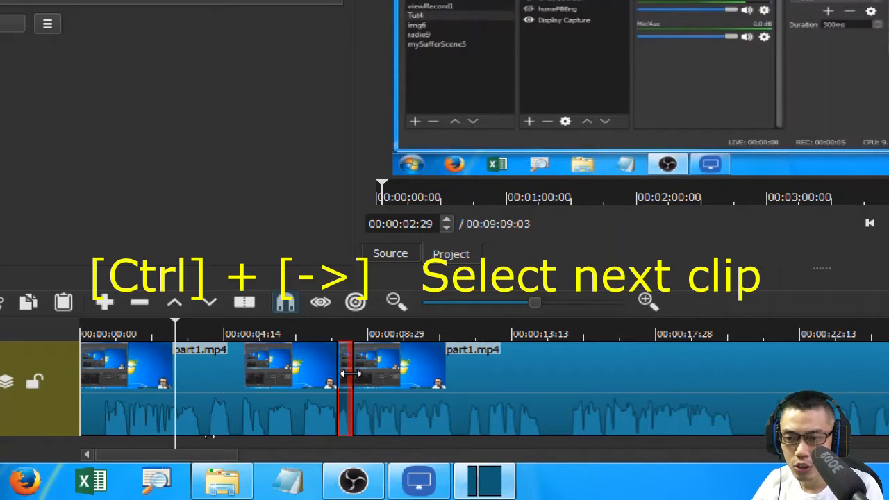
key(ctrl+Right)
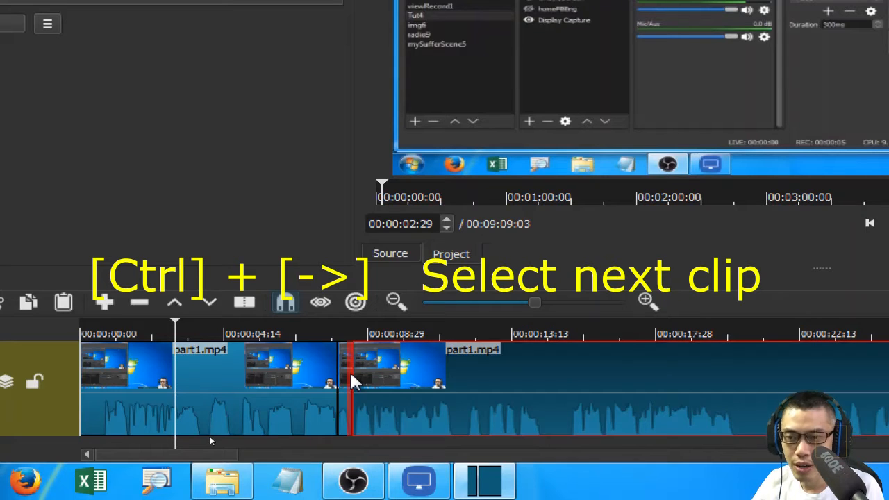
click(347, 384)
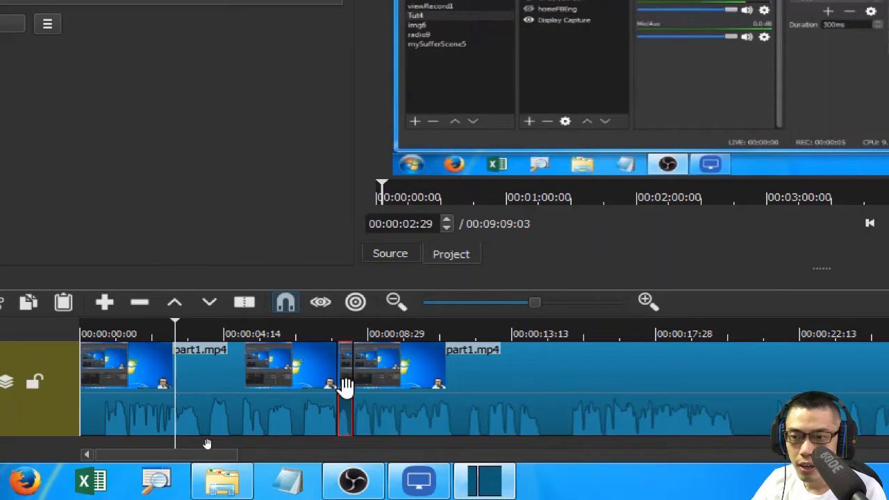
click(425, 389)
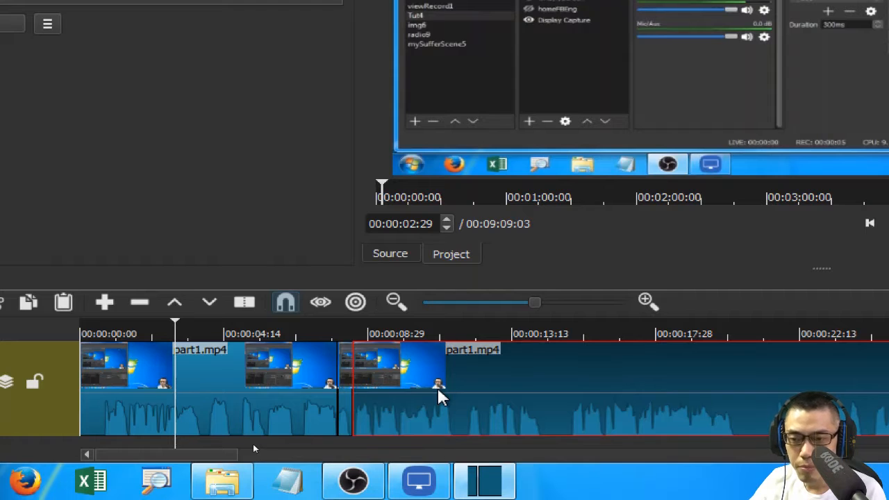
mouse_move(439, 396)
mouse_down()
mouse_move(308, 399)
mouse_move(438, 396)
mouse_up()
Step: Try ripple-deleting the short piece between the two cuts, and undo the deletion after playing across the join
click(274, 381)
click(288, 332)
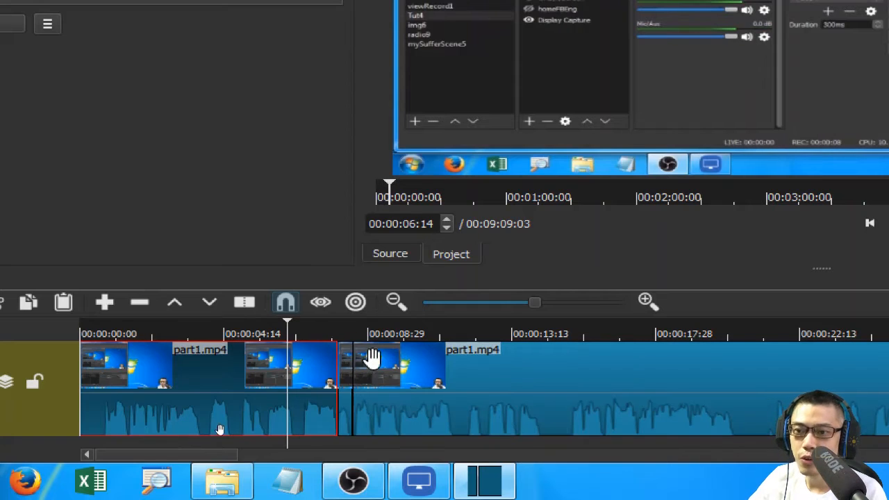
key(ctrl+Right)
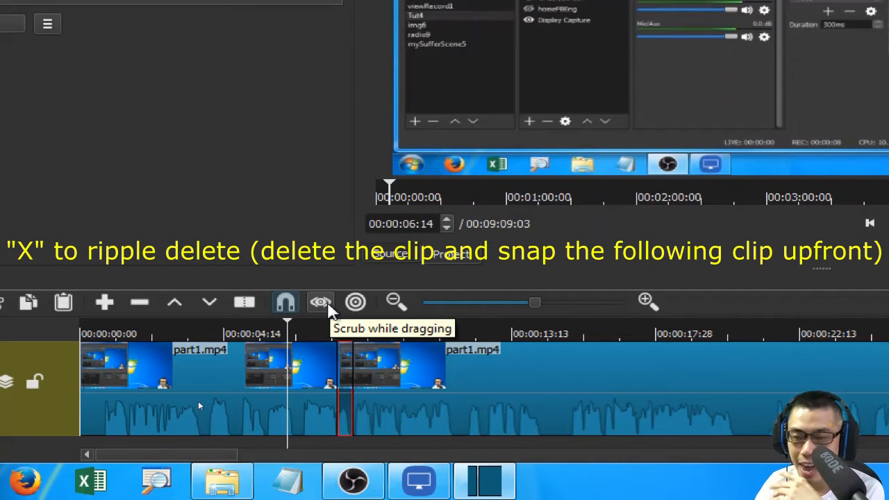
key(x)
click(291, 333)
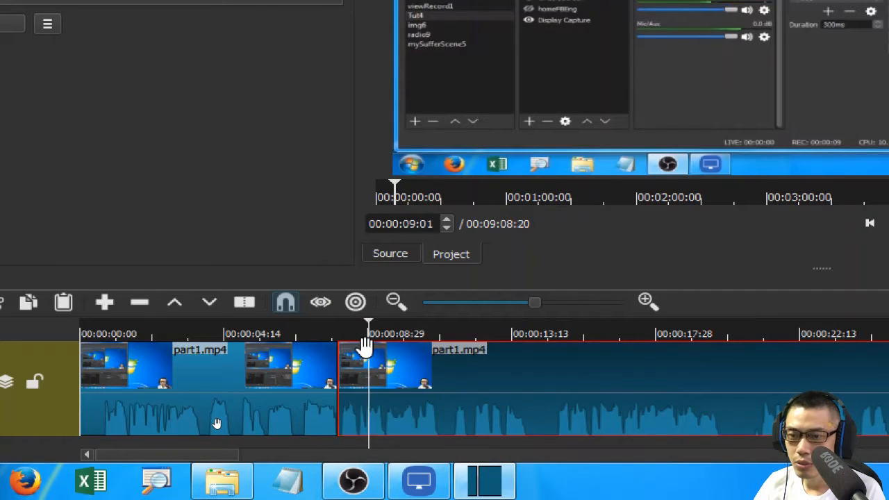
key(space)
key(ctrl+z)
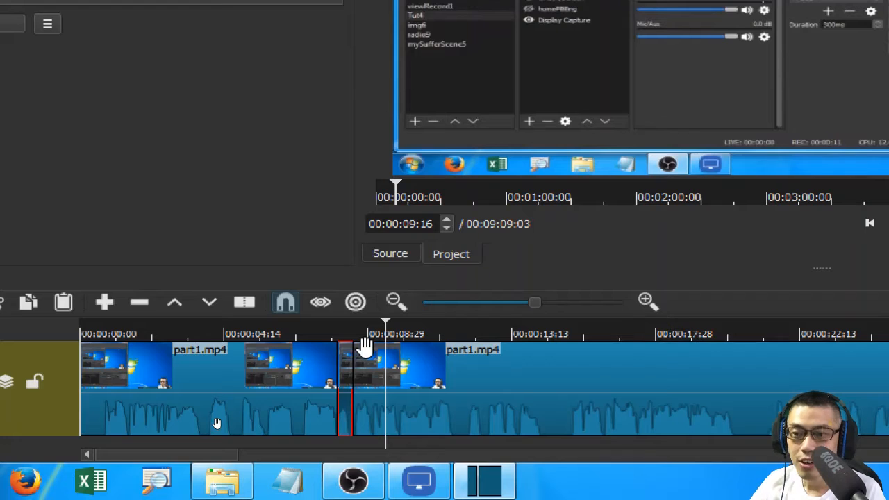
Step: Ripple-delete the short piece between the two cuts, playing that section before and after the deletion
click(289, 338)
key(space)
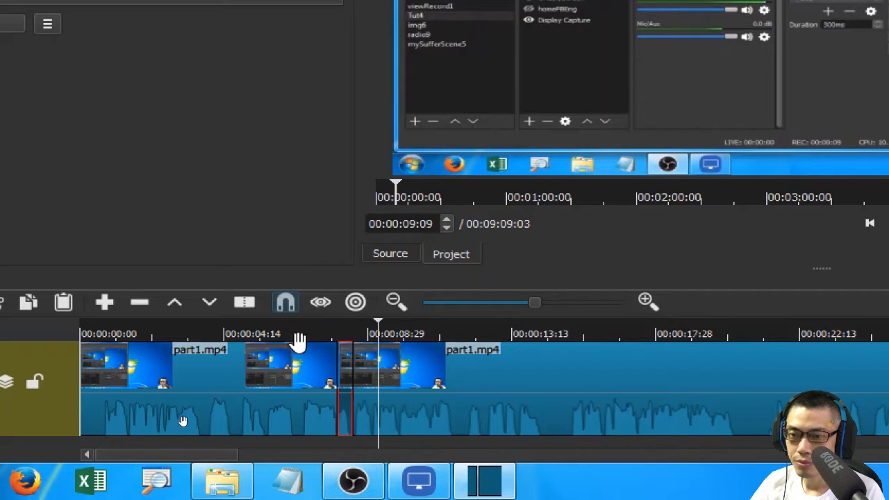
key(Delete)
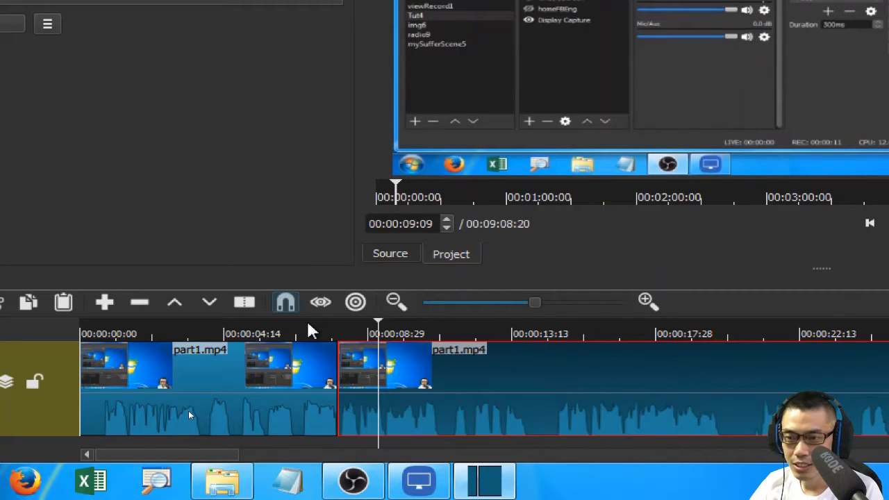
click(309, 328)
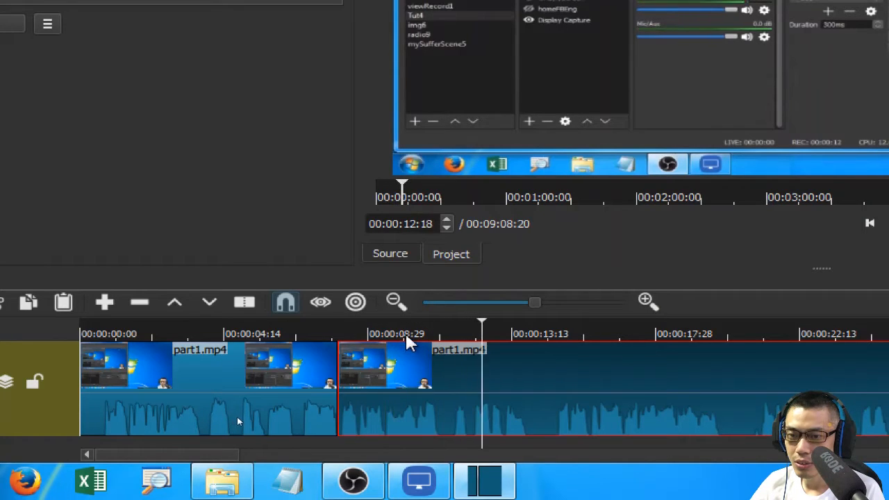
click(442, 323)
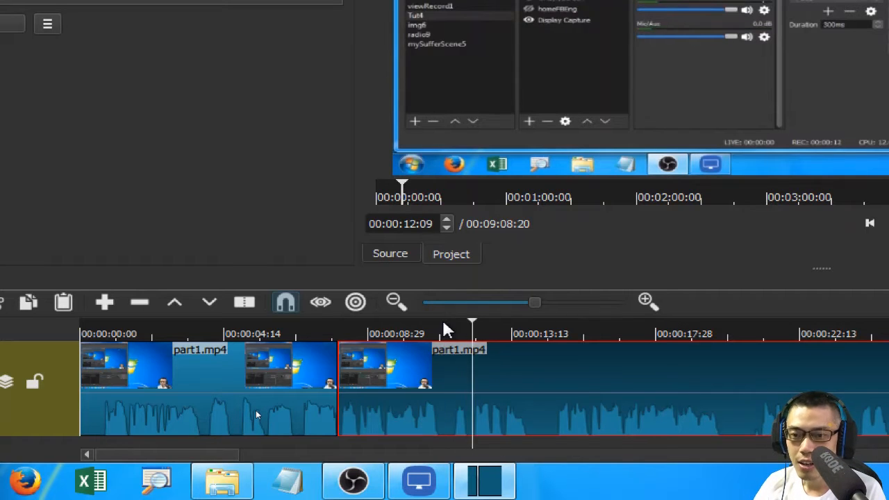
Step: Split the second part1.mp4 clip twice, ripple-delete the short piece ending at 00:00:12:07, and play across the join
drag(433, 333, 450, 340)
key(s)
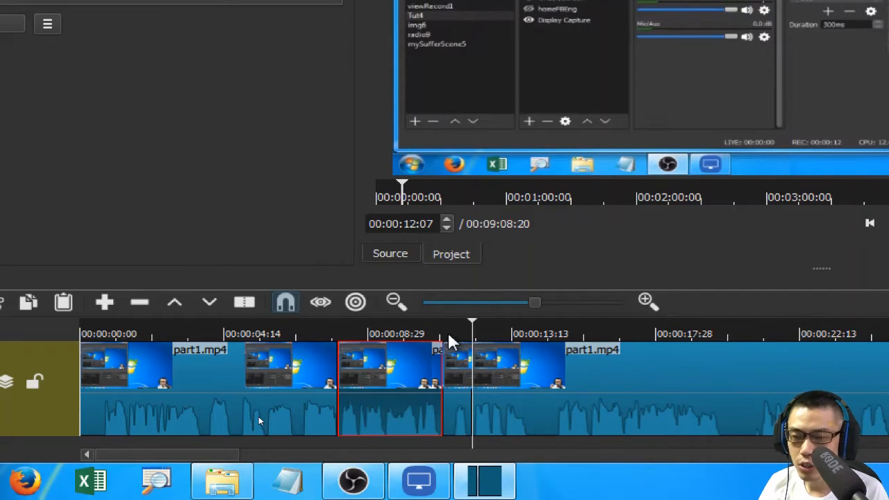
click(450, 343)
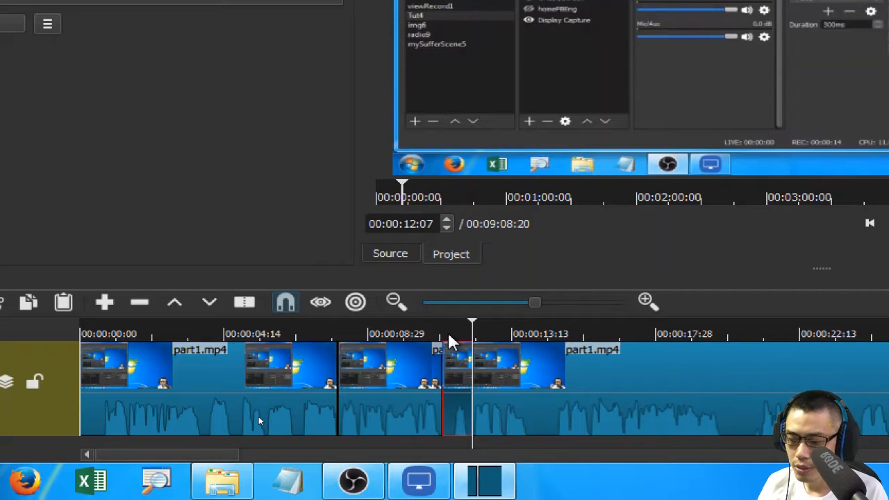
key(Delete)
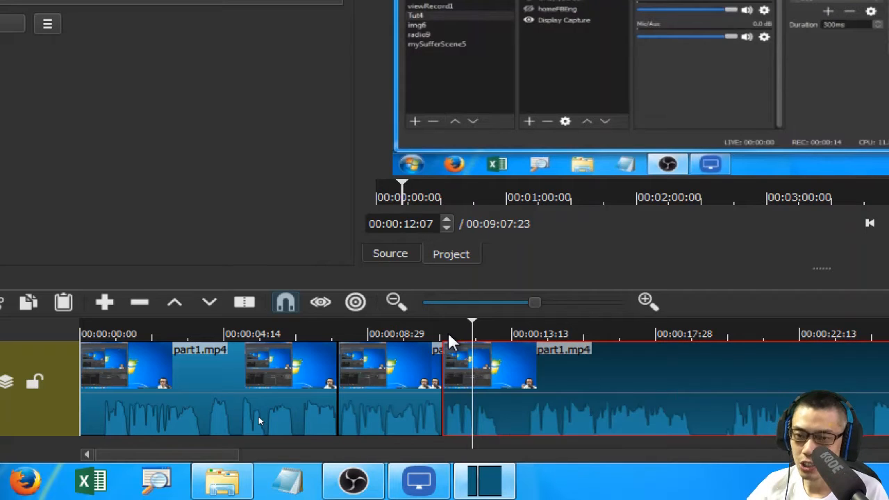
click(391, 332)
key(space)
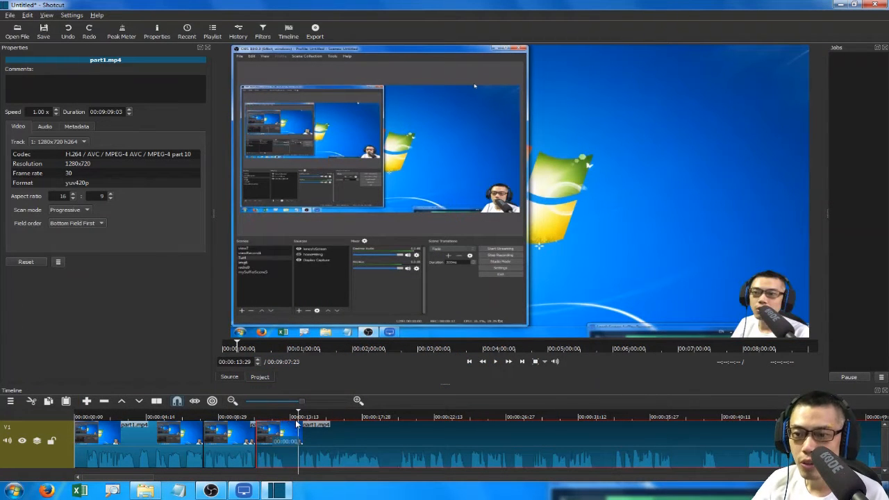
Step: Split the last clip at 00:00:13:14 and overlap the following piece onto the previous one by about 14 frames to create a transition
click(291, 417)
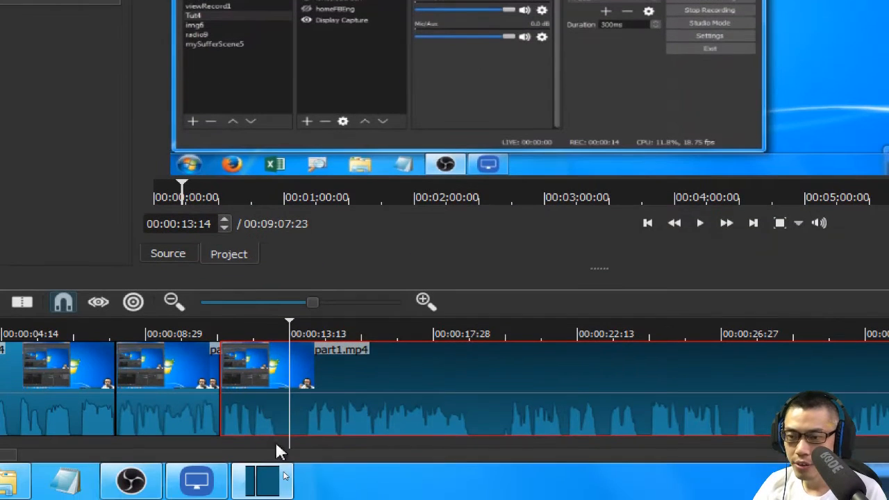
key(s)
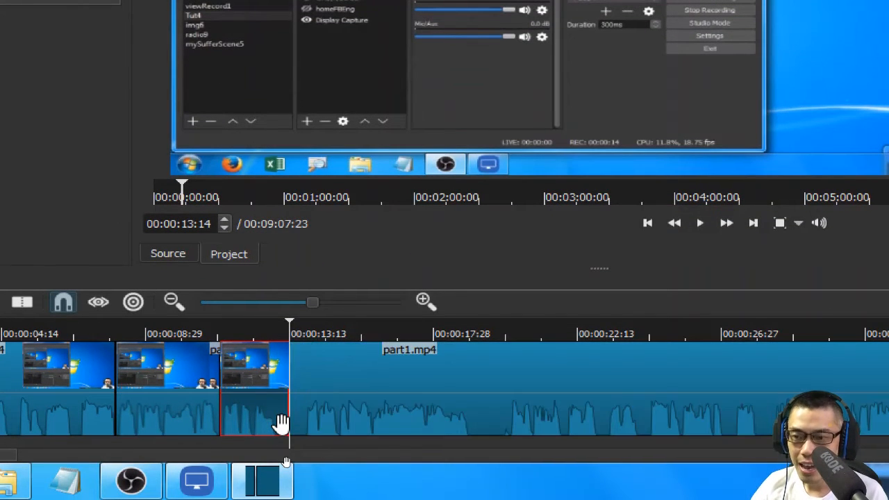
click(381, 411)
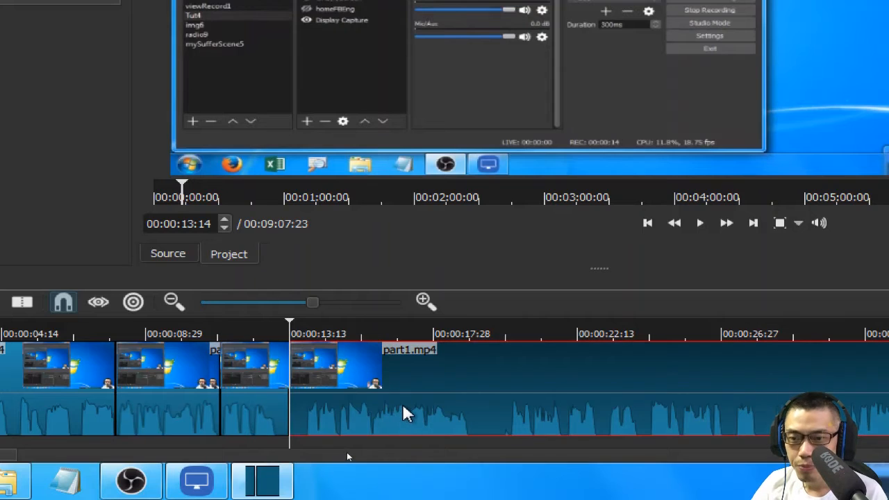
drag(391, 409, 381, 408)
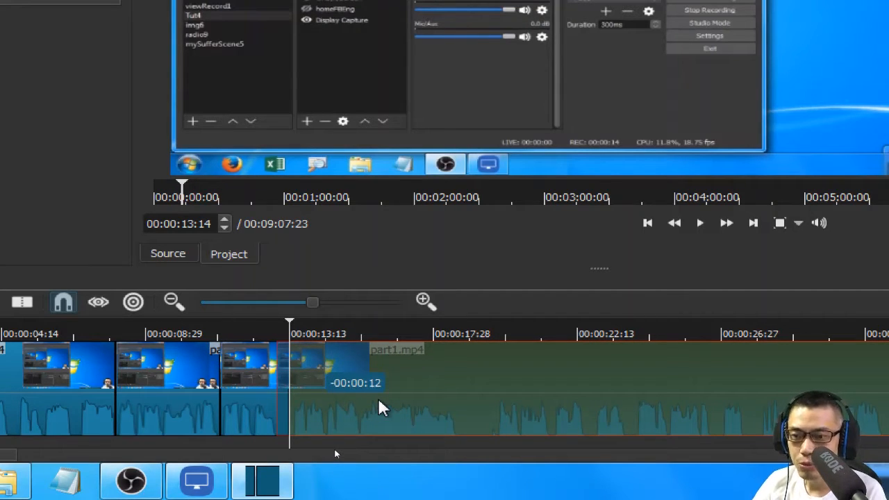
mouse_move(380, 408)
mouse_down()
mouse_move(359, 402)
mouse_move(369, 403)
mouse_up()
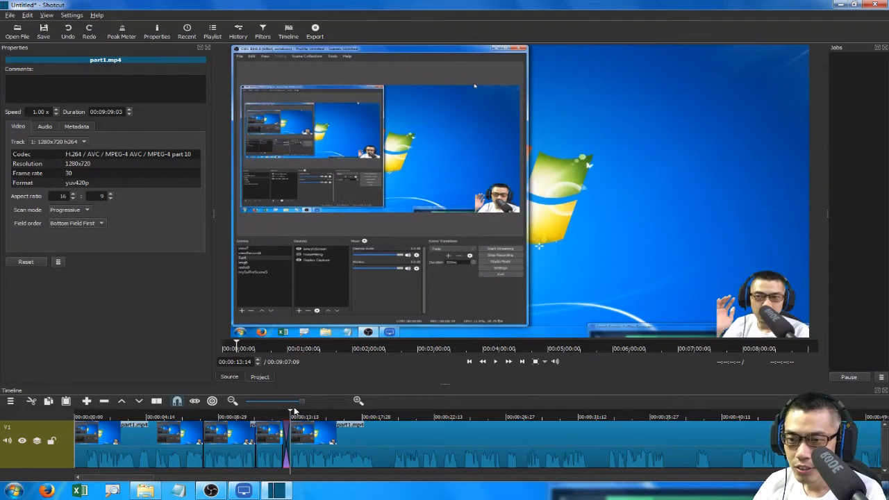
Step: Play the timeline across the new transition twice, starting from the clips before it
click(273, 416)
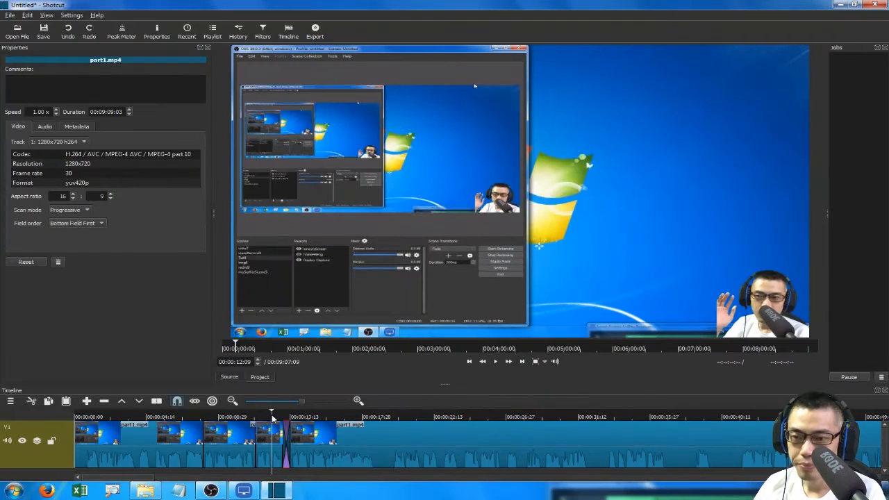
key(space)
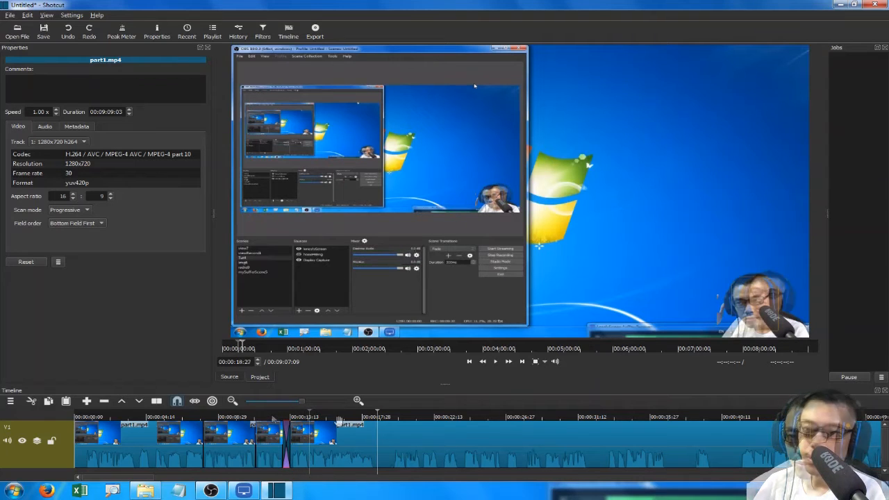
key(space)
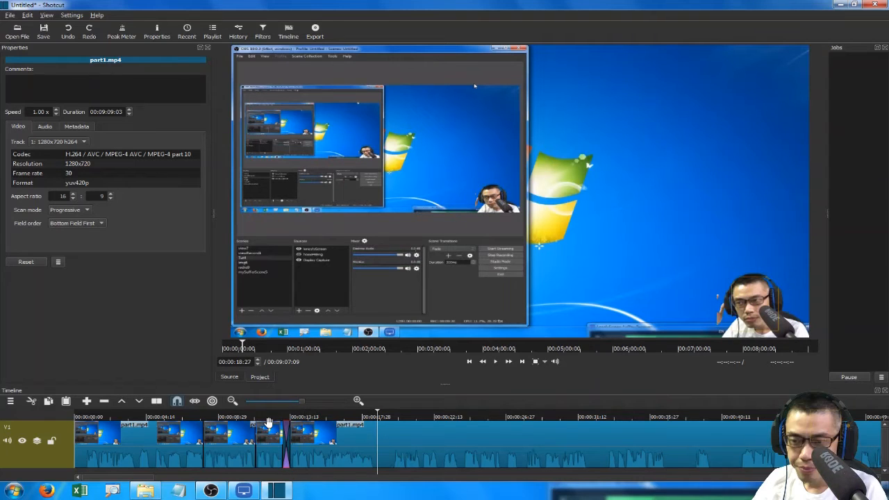
click(256, 420)
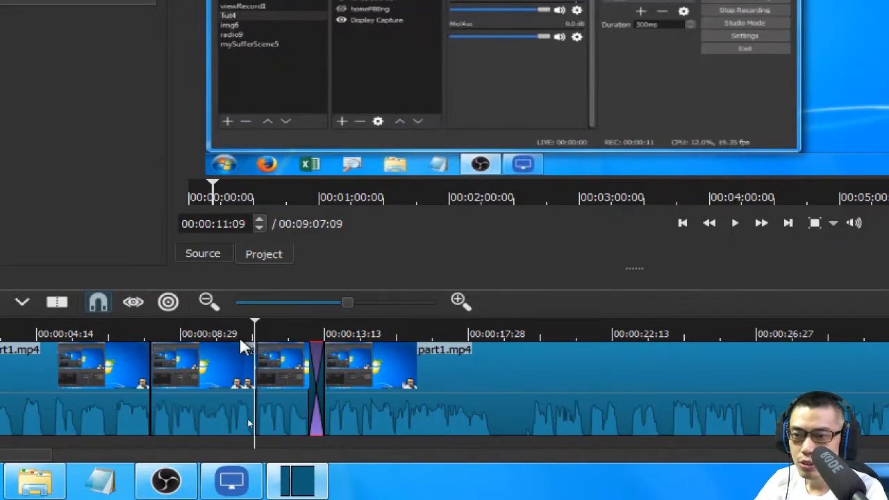
click(247, 418)
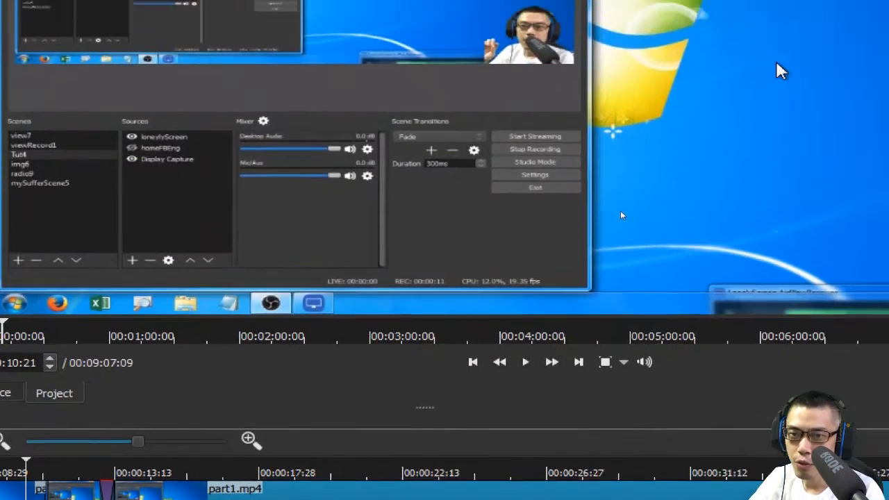
mouse_move(115, 487)
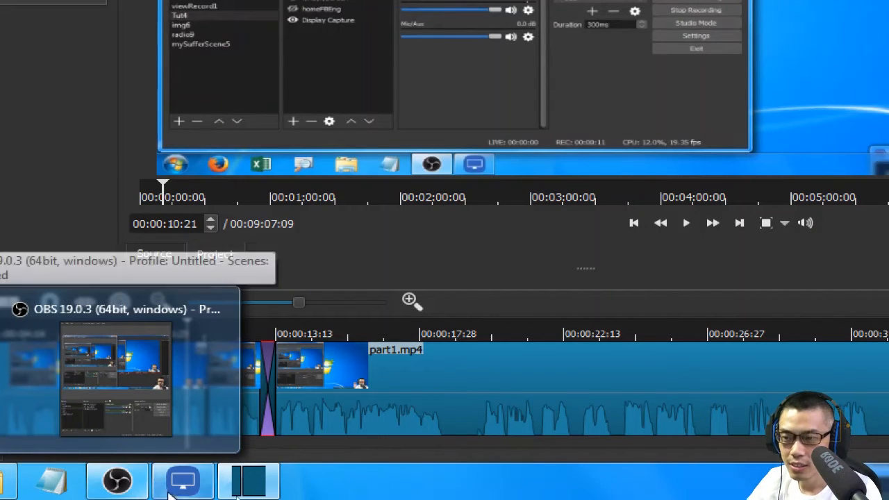
click(451, 337)
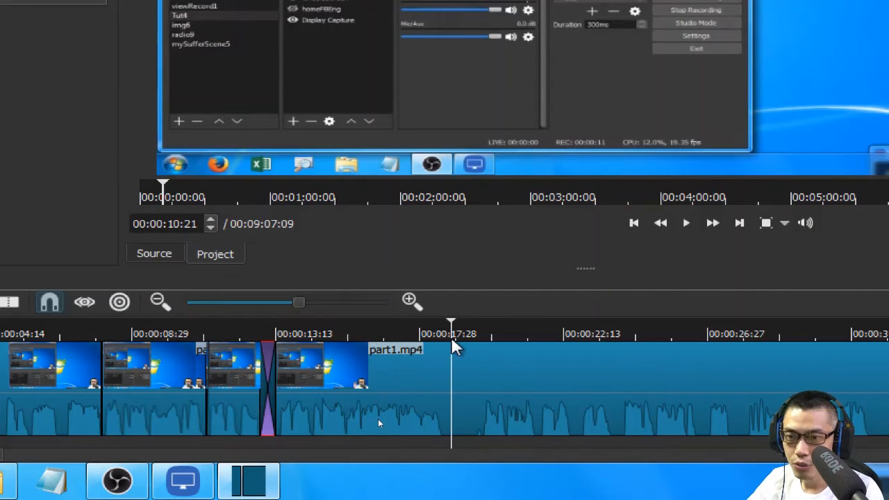
click(158, 340)
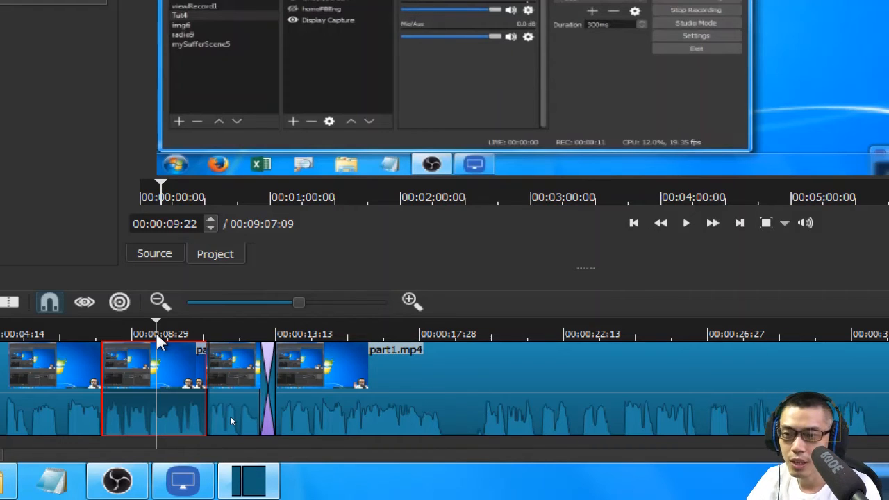
key(space)
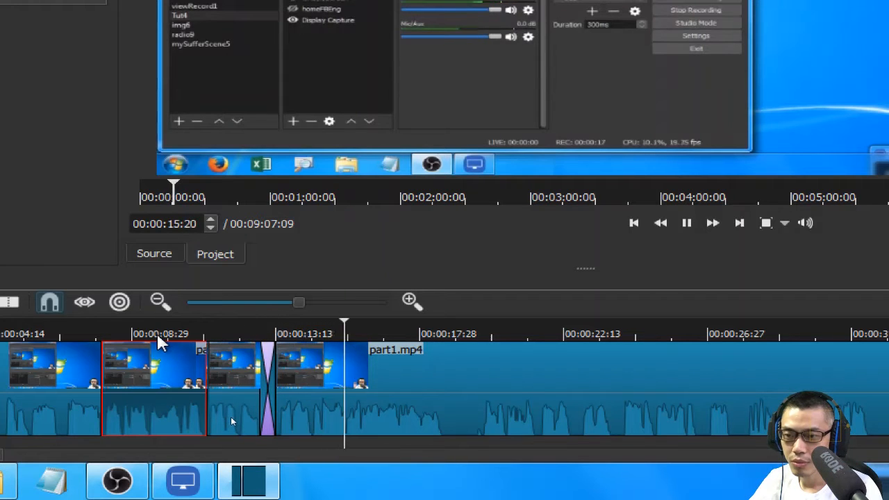
key(space)
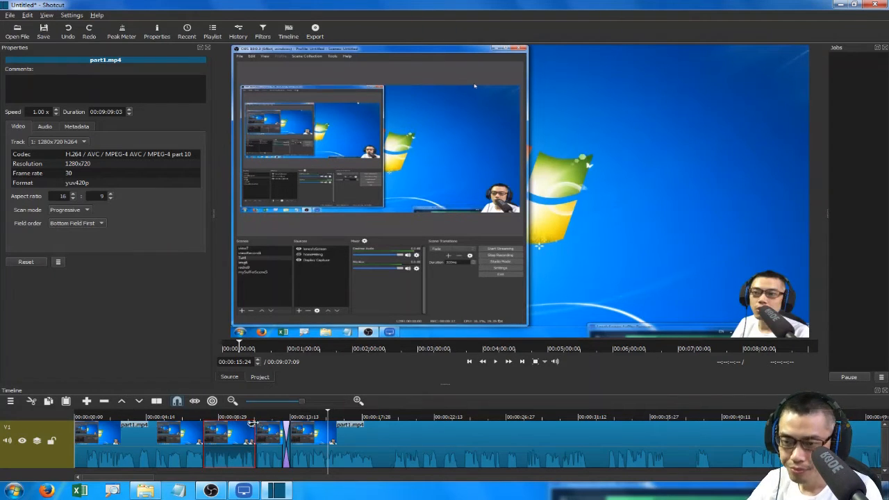
Step: Select the transition and lengthen it to about 3 seconds by adjusting its edges
click(288, 417)
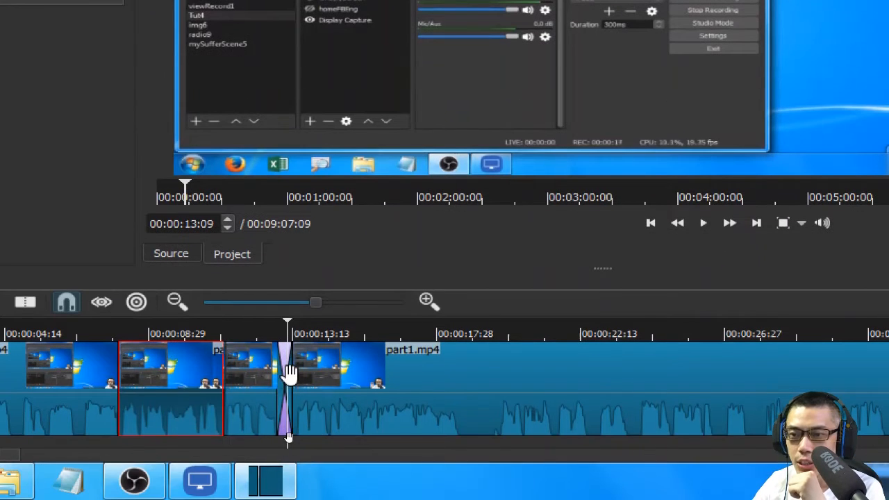
click(288, 432)
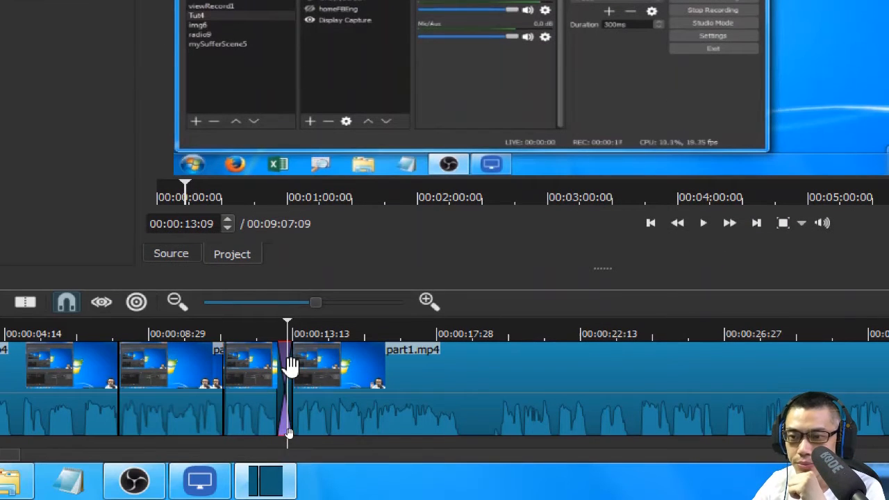
drag(290, 370, 336, 375)
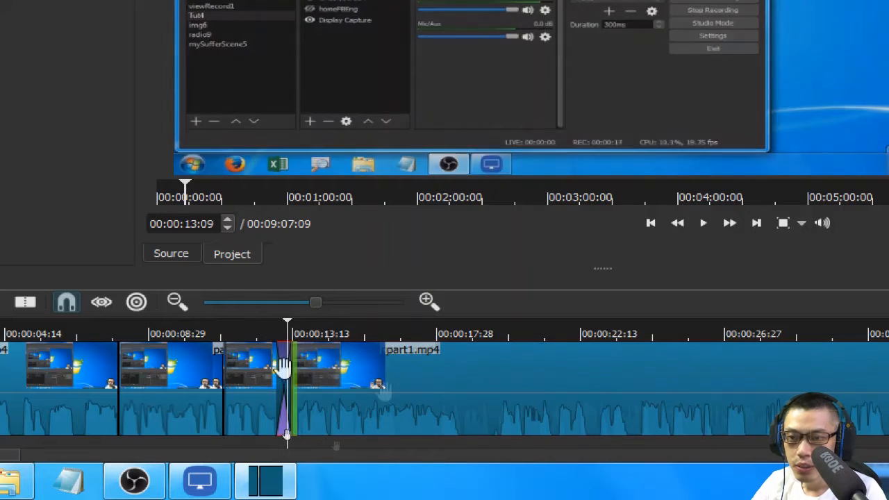
drag(355, 378, 325, 377)
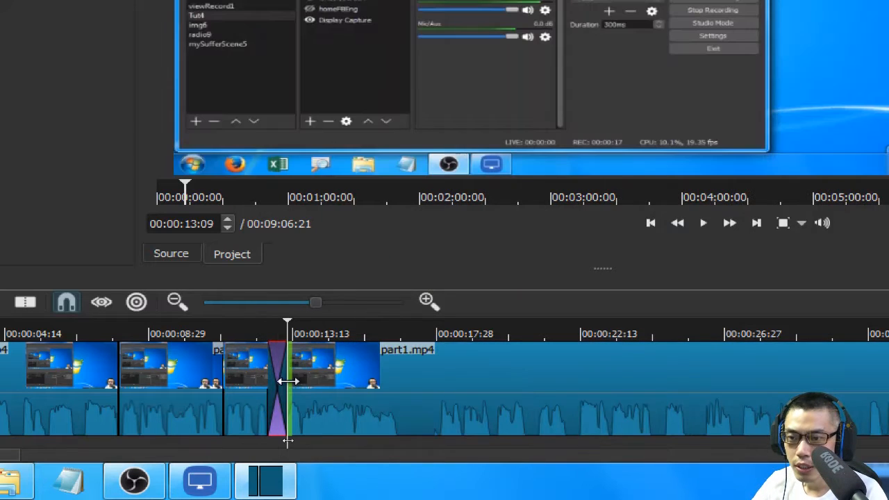
drag(284, 373, 569, 413)
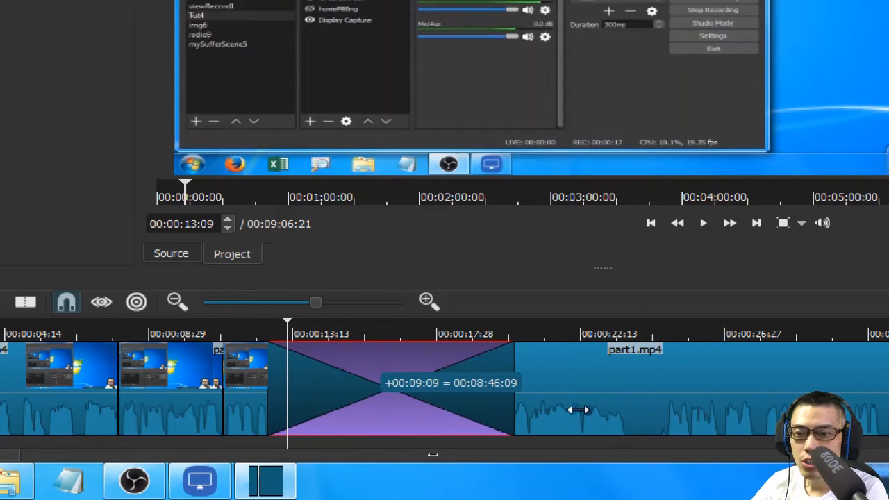
drag(578, 409, 457, 409)
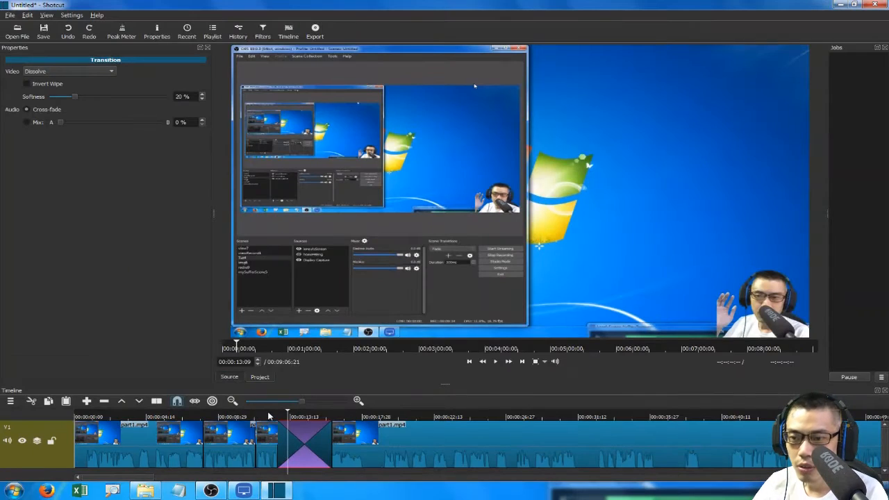
Step: Play the section across the lengthened transition from shortly before it
click(246, 329)
drag(268, 415, 259, 415)
key(space)
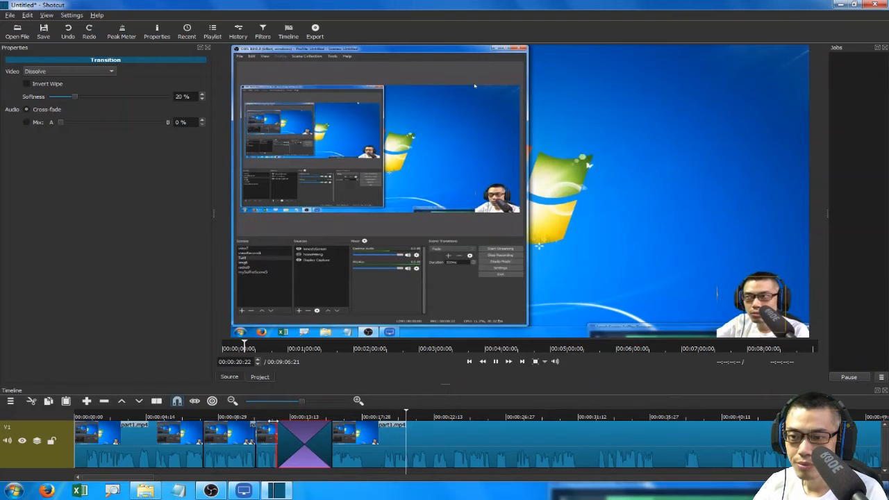
drag(264, 417, 229, 420)
key(space)
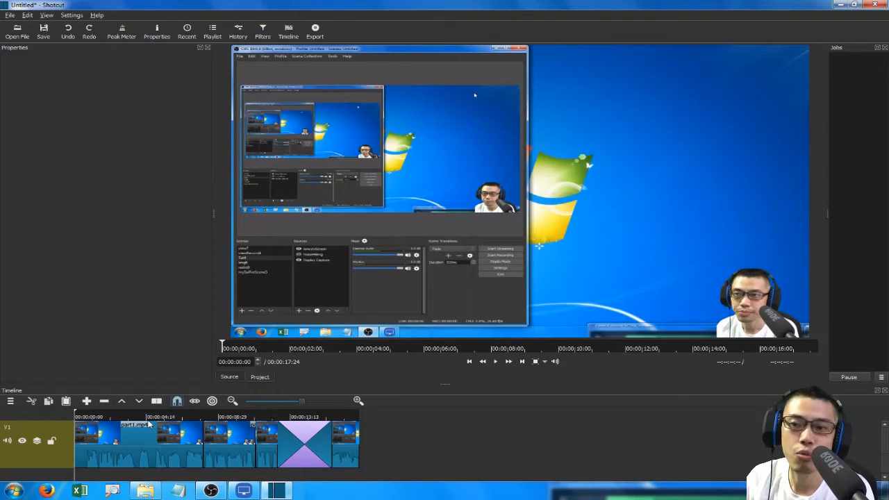
Step: Insert video track V2 above V1 and enlarge the timeline area so both tracks fit
key(ctrl+i)
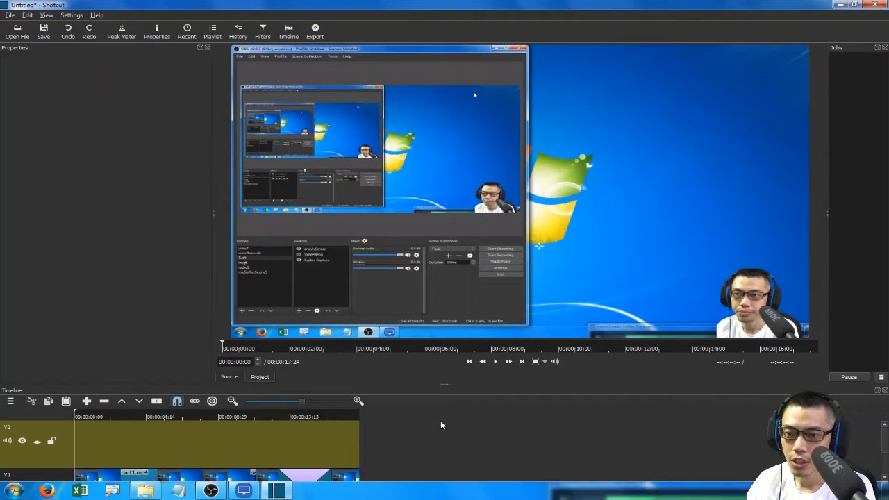
click(440, 421)
scroll(440, 420, down, 2)
scroll(419, 422, up, 2)
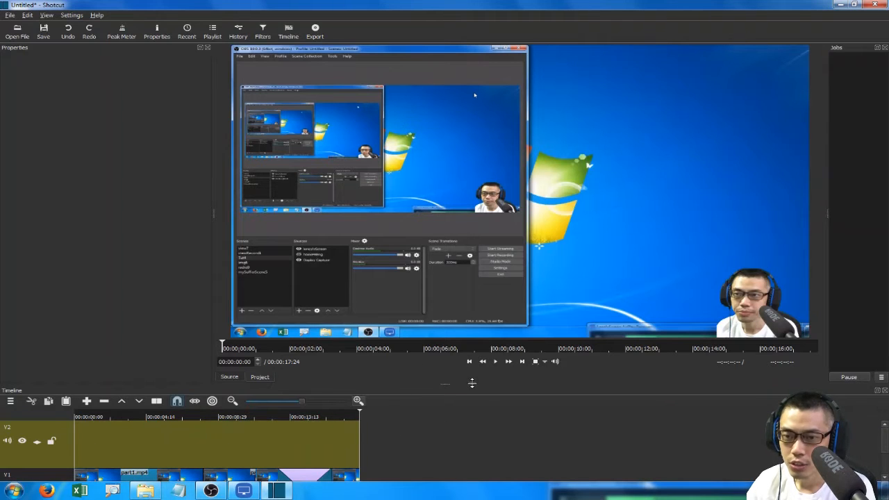
drag(466, 383, 458, 343)
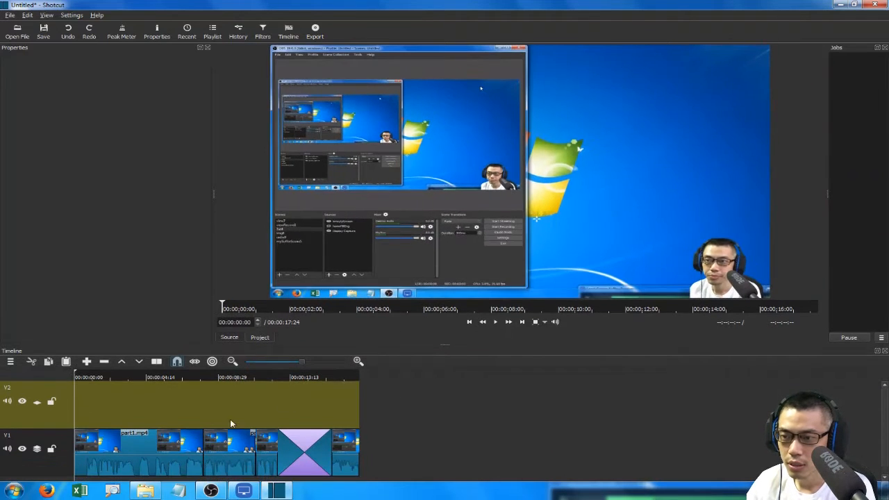
Step: Switch the current track between V1 and V2 using the first clip and the track heads, ending on V2
click(167, 454)
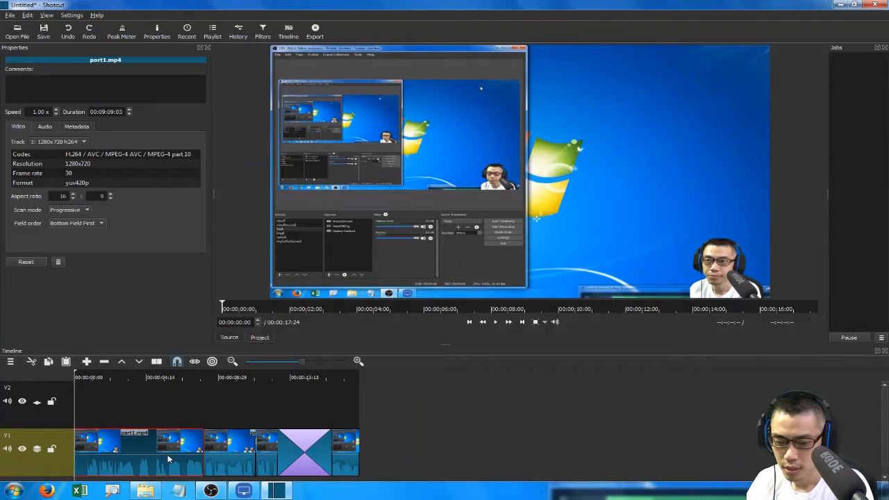
click(52, 461)
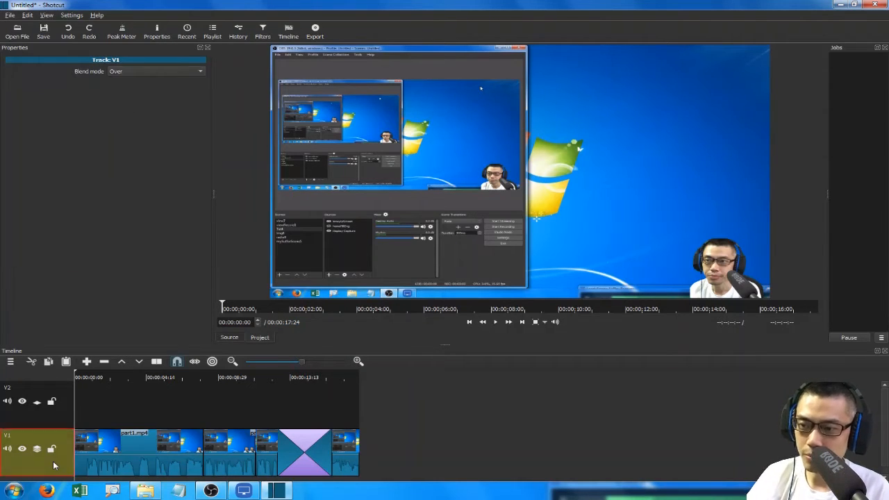
click(56, 418)
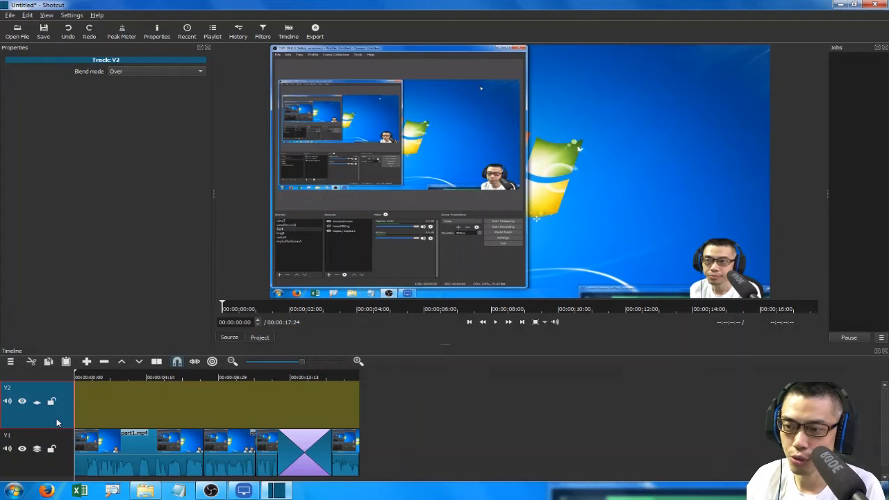
click(107, 455)
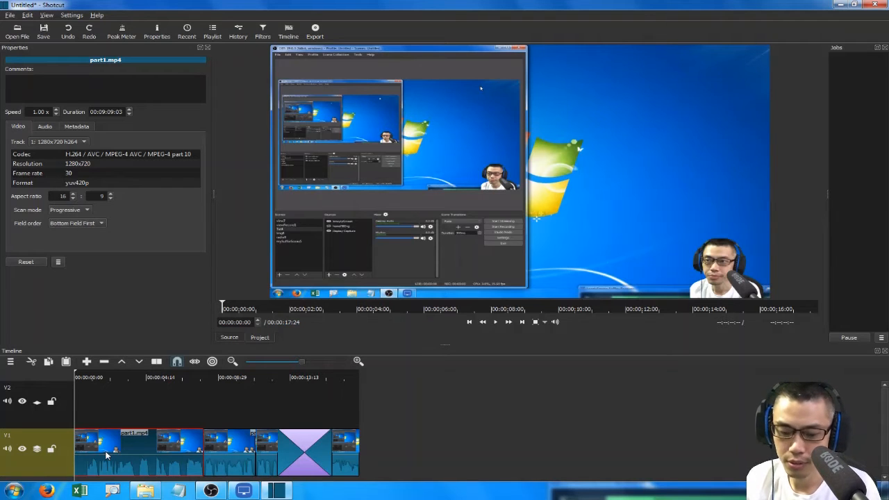
key(Up)
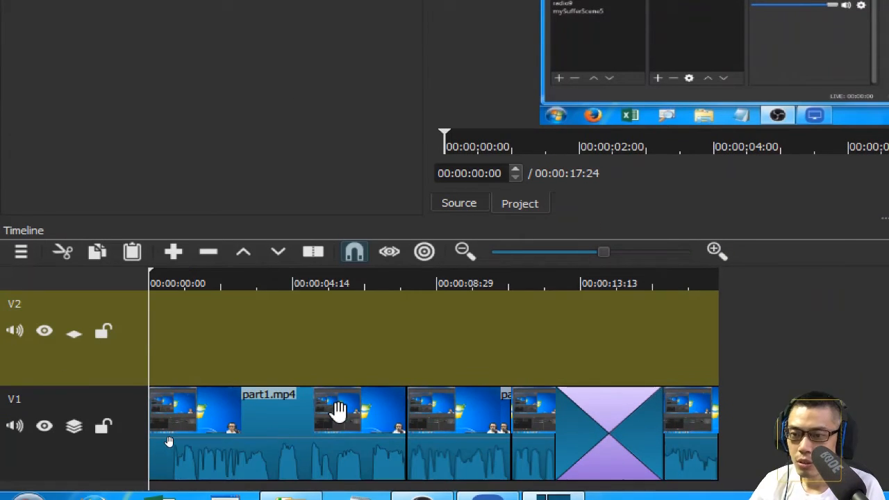
Step: Place a copy of the first V1 clip at the start of V2 and ripple-delete the empty gap on V1
click(340, 479)
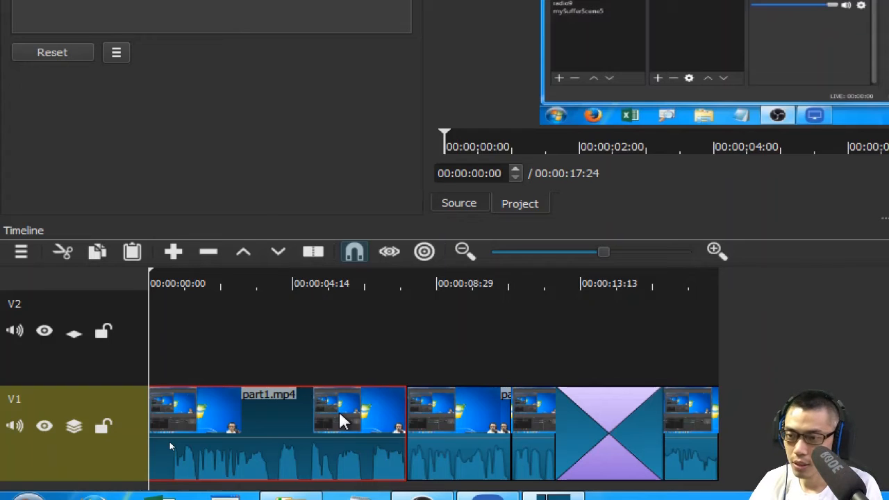
click(329, 355)
click(254, 354)
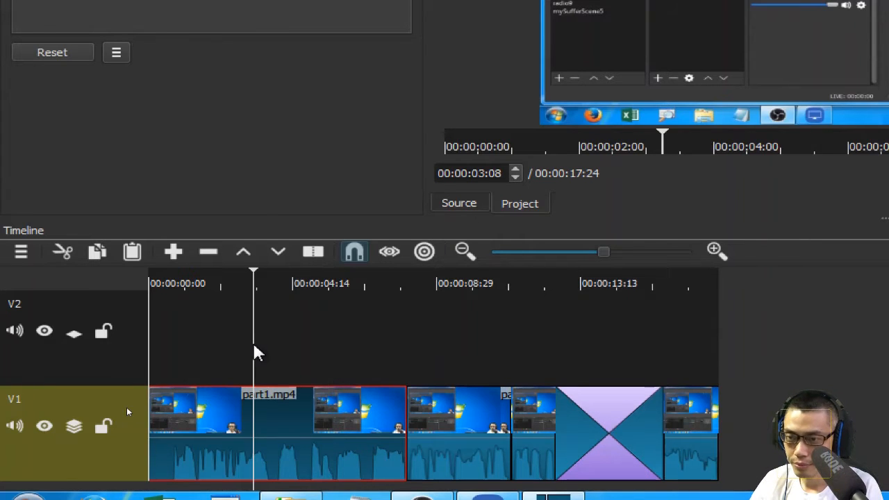
key(Home)
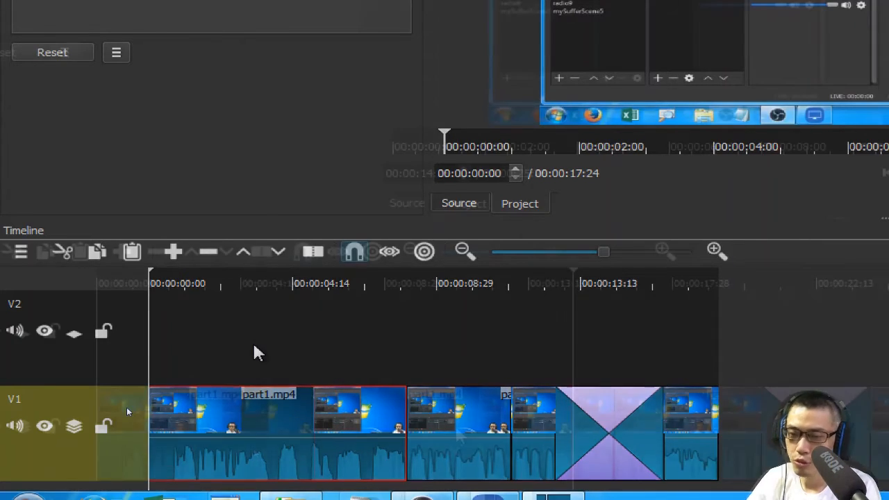
drag(315, 356, 232, 357)
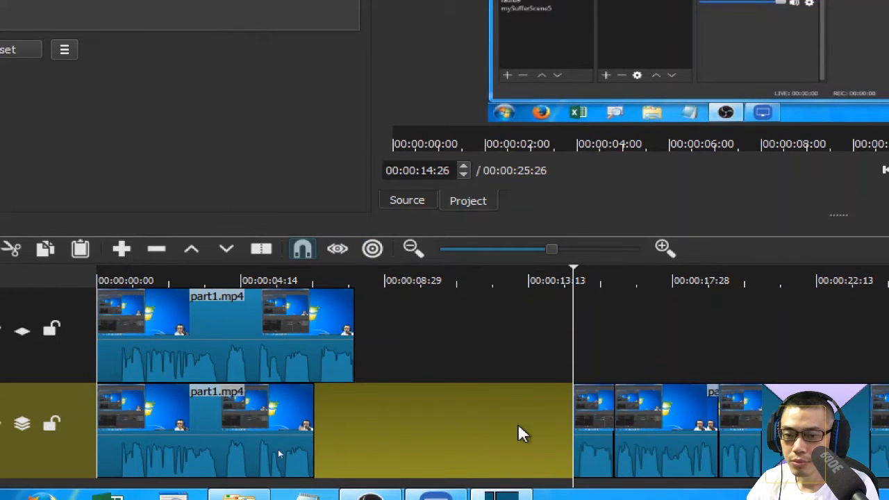
click(448, 277)
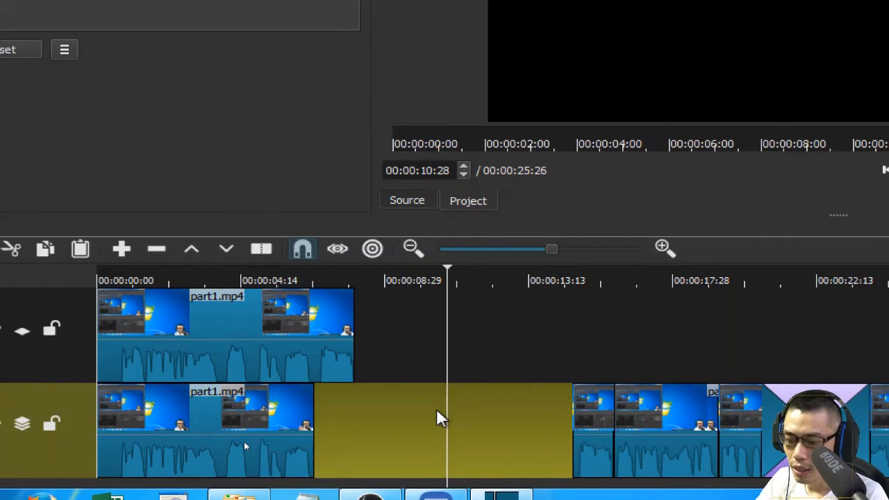
key(x)
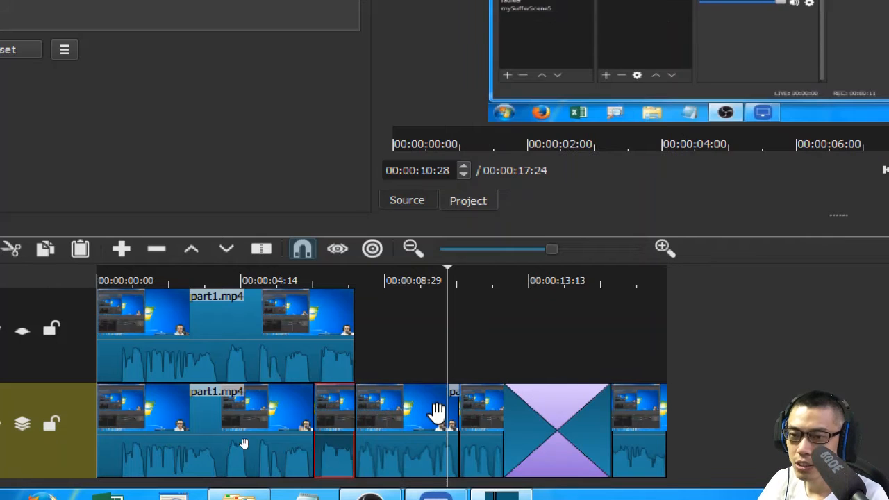
Step: Add a Size and Position filter to the V2 clip, shrinking it to about 436 x 204 at about position 841, 7
click(203, 280)
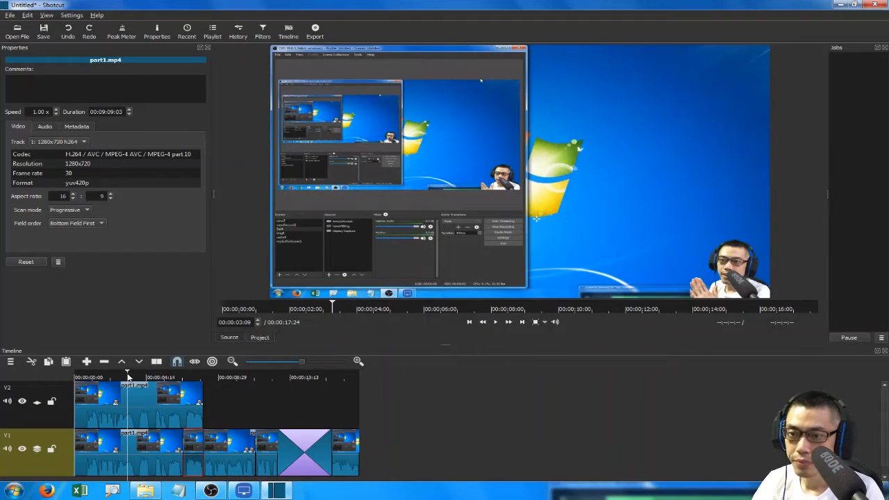
click(117, 395)
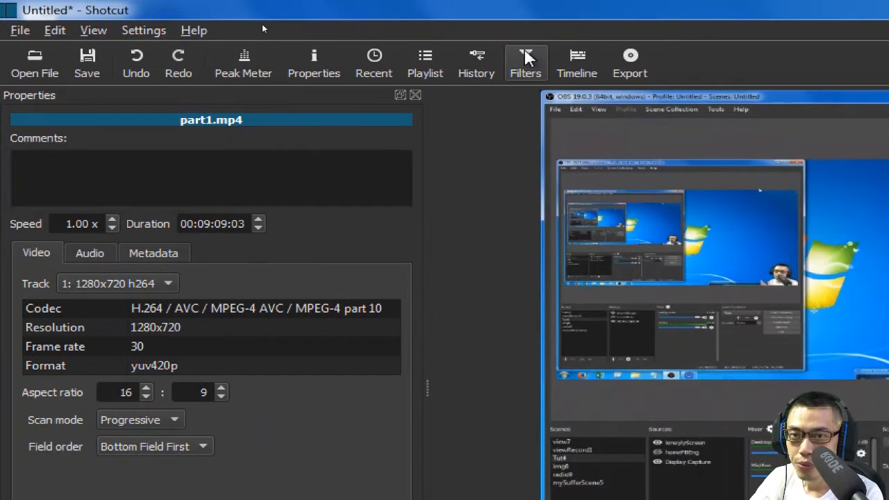
click(525, 59)
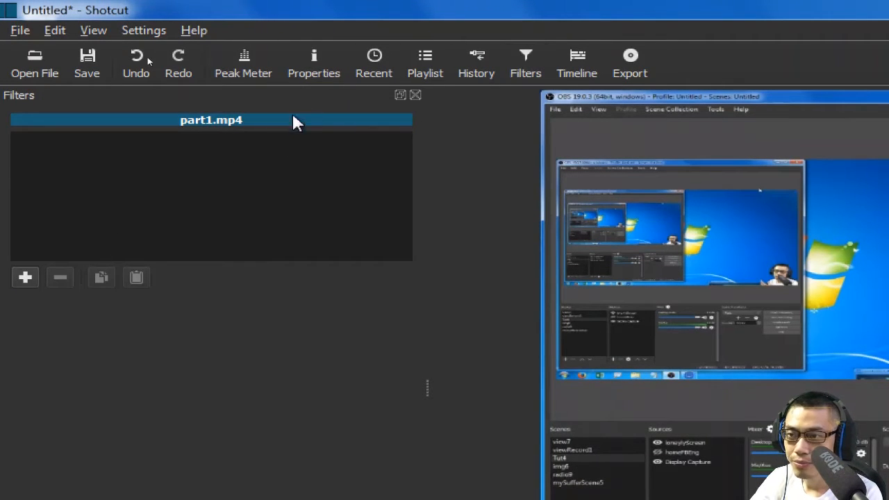
click(24, 277)
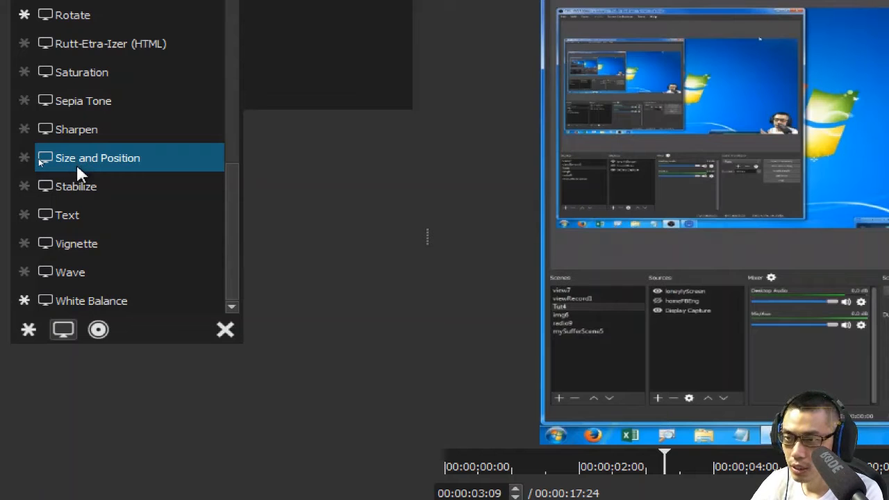
click(77, 167)
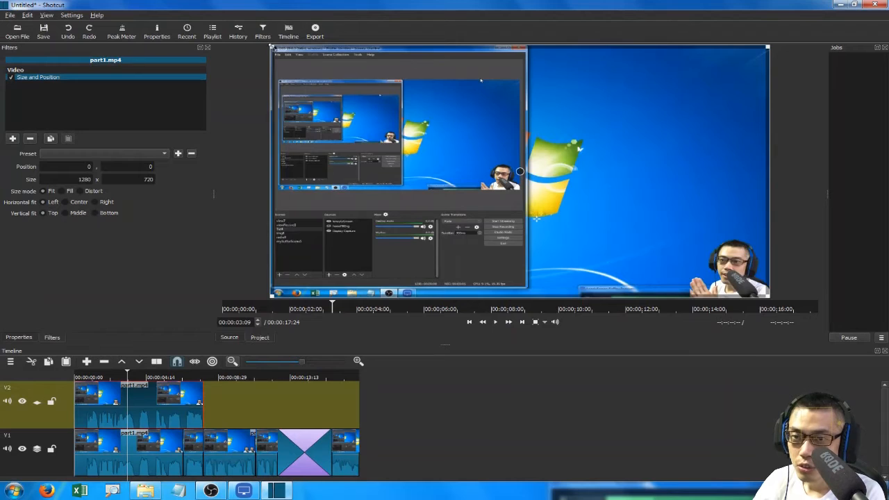
drag(271, 48, 608, 238)
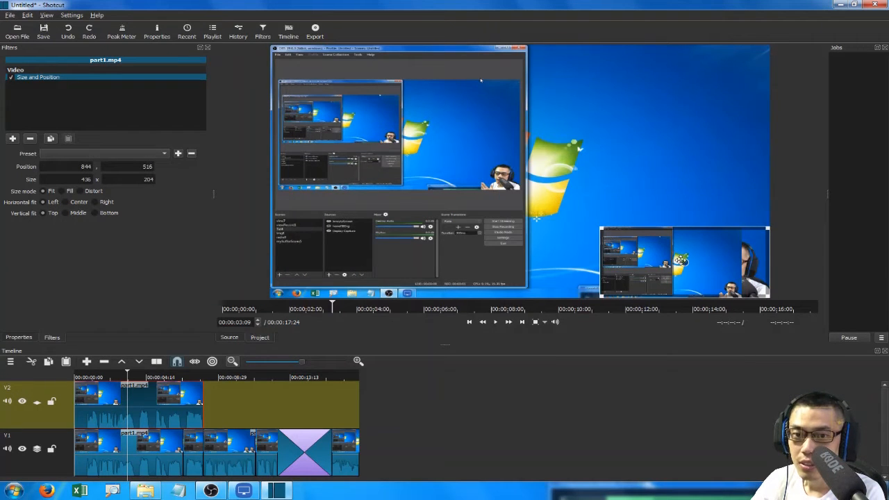
drag(686, 257, 687, 80)
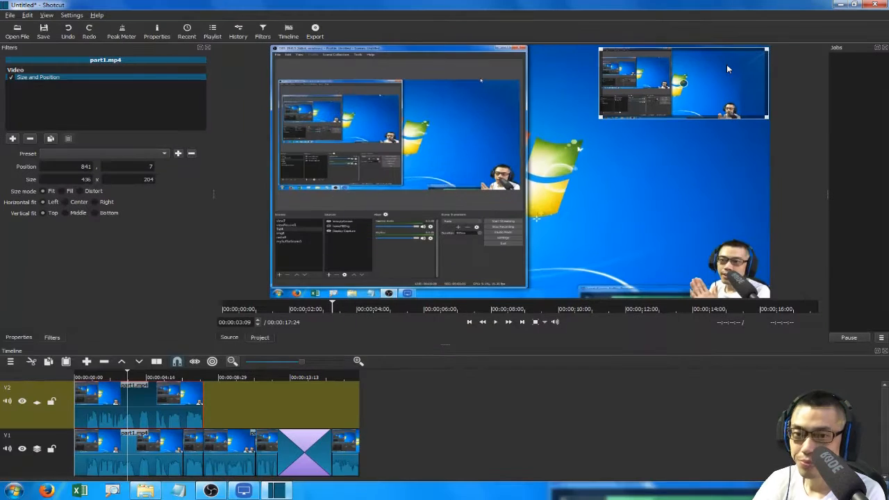
Step: Play the picture-in-picture section from the project start for about 4 seconds
click(160, 378)
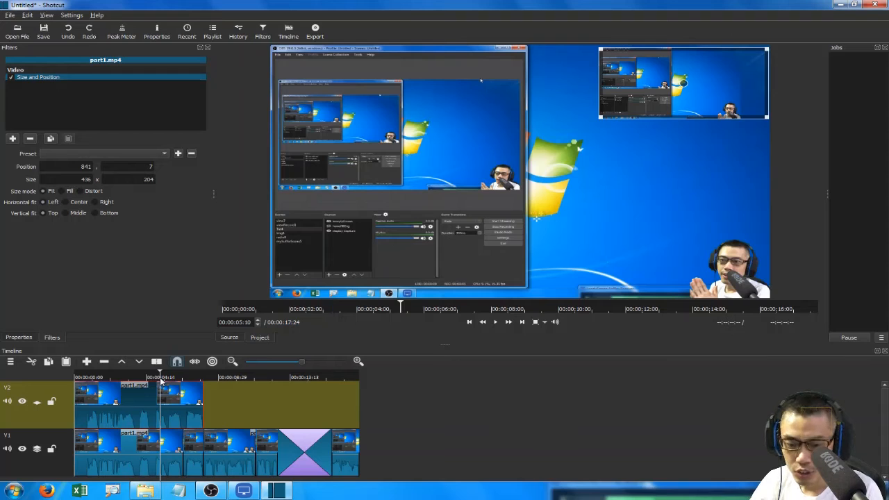
key(Home)
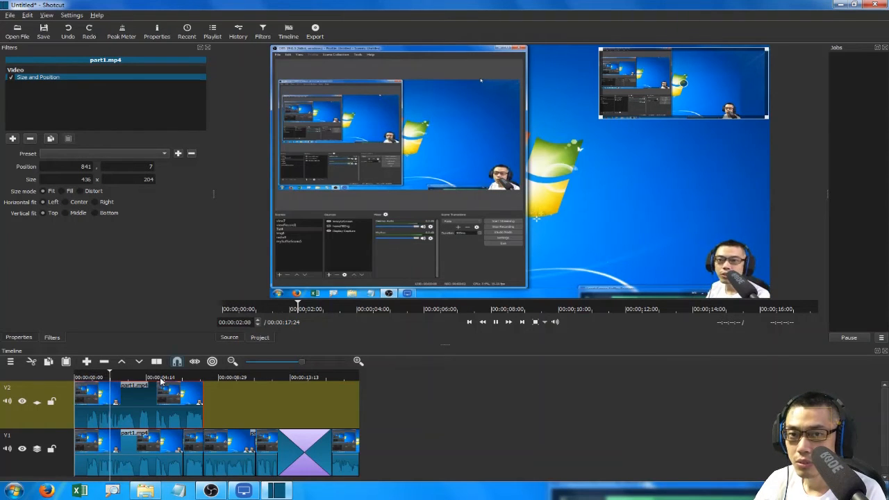
key(space)
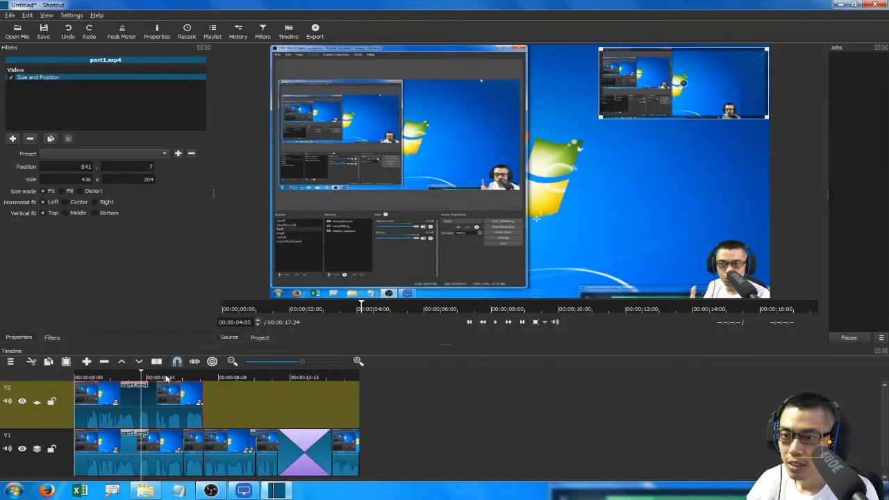
Step: Add a Vignette filter to the first V1 clip with about 44 % radius, 259 % feathering and 100 % opacity
click(138, 451)
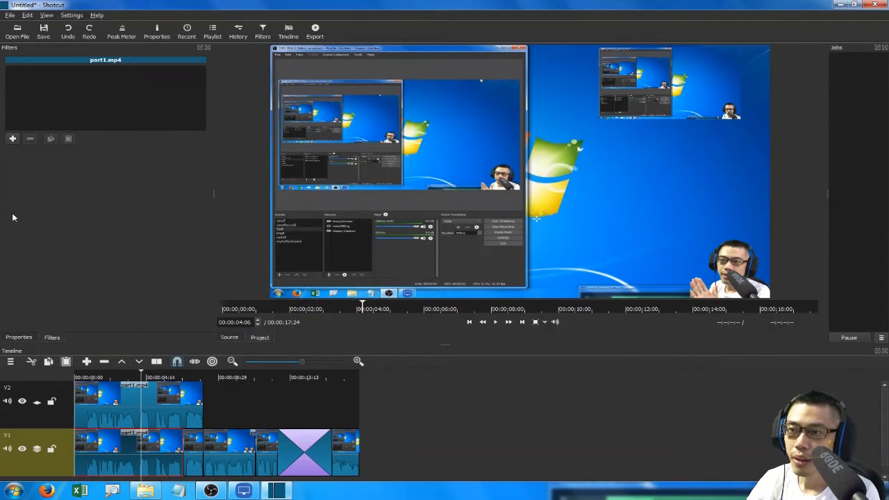
click(13, 139)
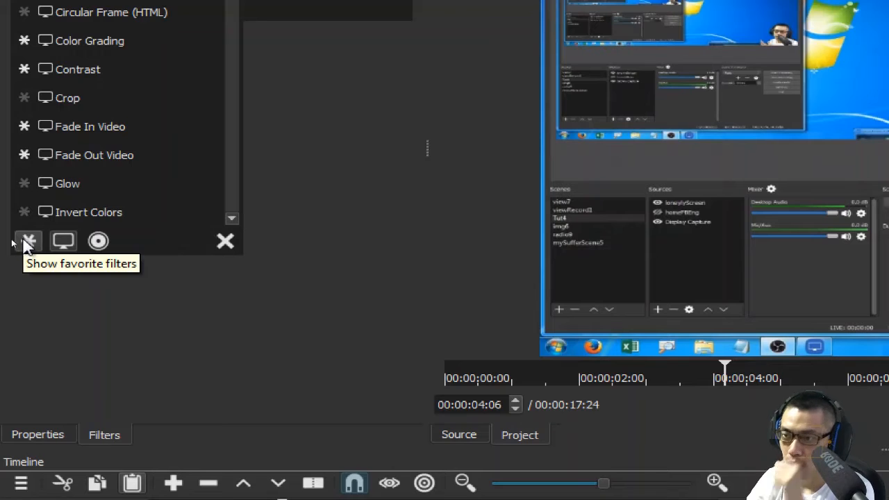
scroll(89, 111, down, 10)
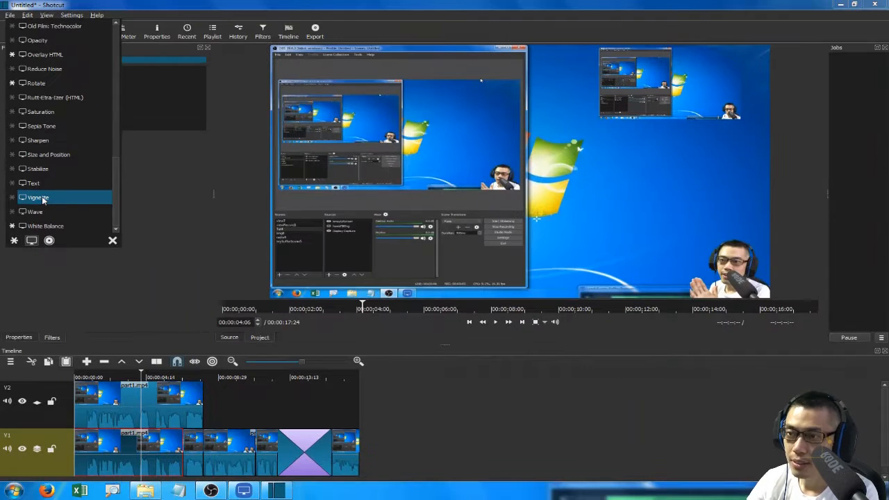
click(43, 198)
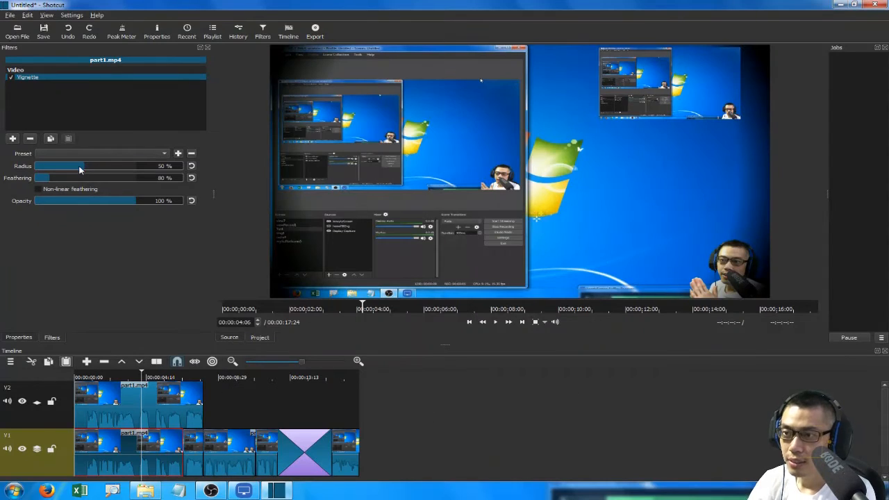
mouse_move(82, 169)
mouse_down()
mouse_move(50, 173)
mouse_move(97, 178)
mouse_move(70, 174)
mouse_move(89, 172)
mouse_up()
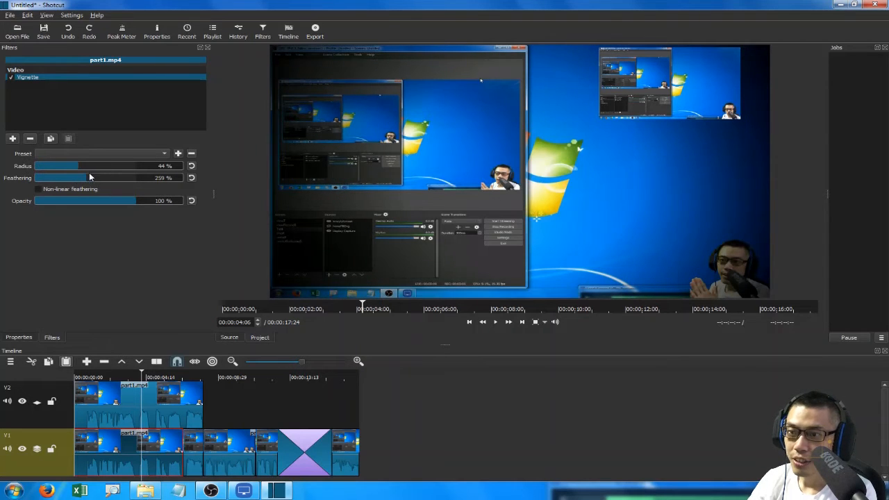
click(132, 204)
drag(108, 201, 150, 200)
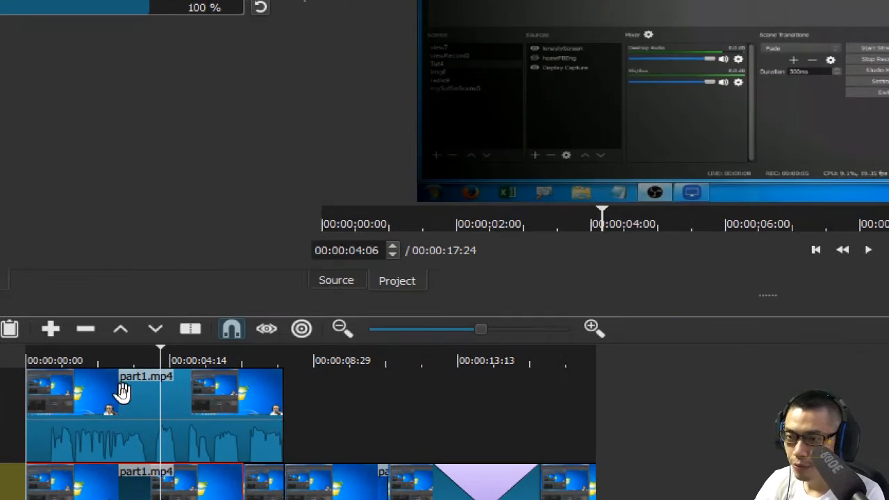
Step: Paste the copied Vignette filter onto the V2 clip and remove the Vignette from the first V1 clip
click(240, 417)
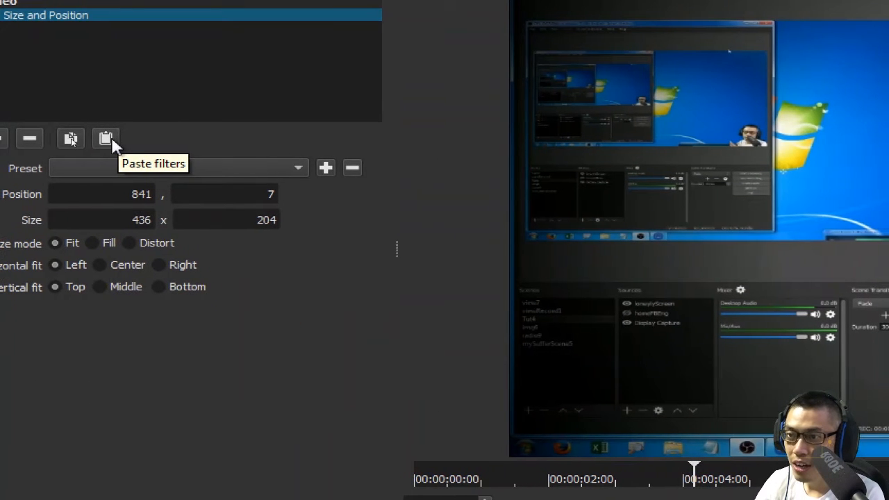
click(110, 141)
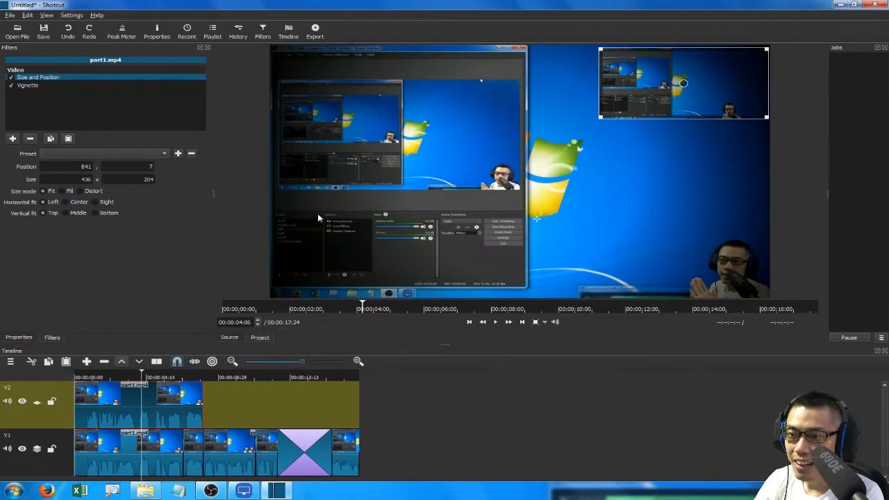
click(129, 438)
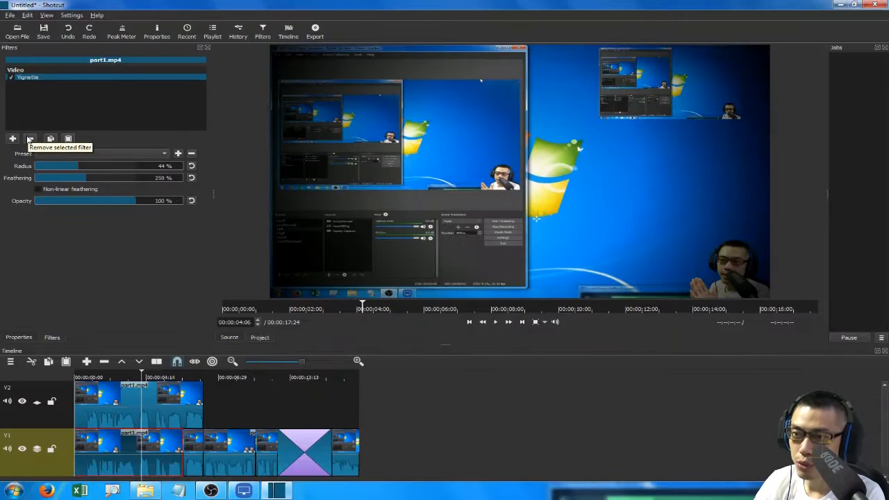
click(60, 141)
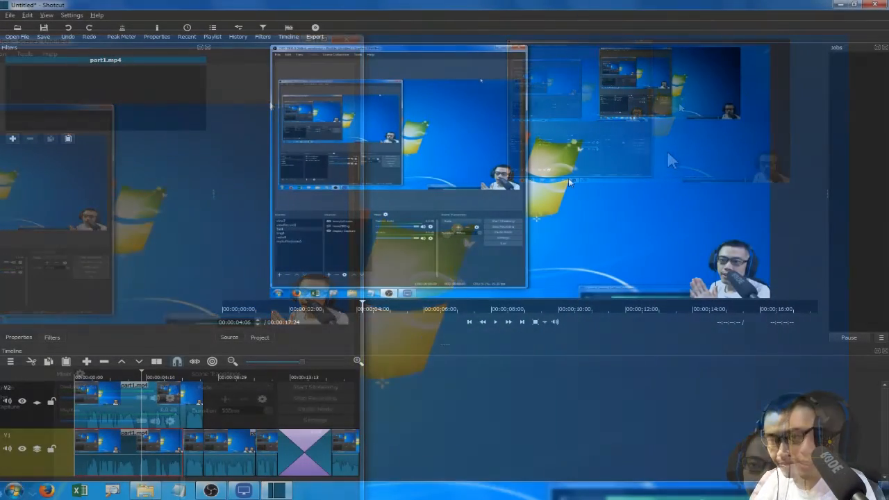
Step: Add a 3D Text (HTML) filter to the first V1 clip with the font Droid Serif and the text "what the h"
click(13, 138)
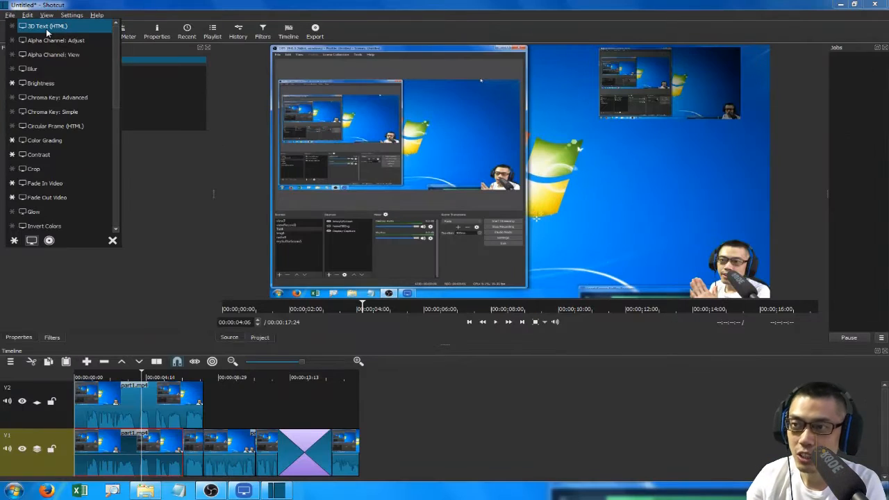
key(Escape)
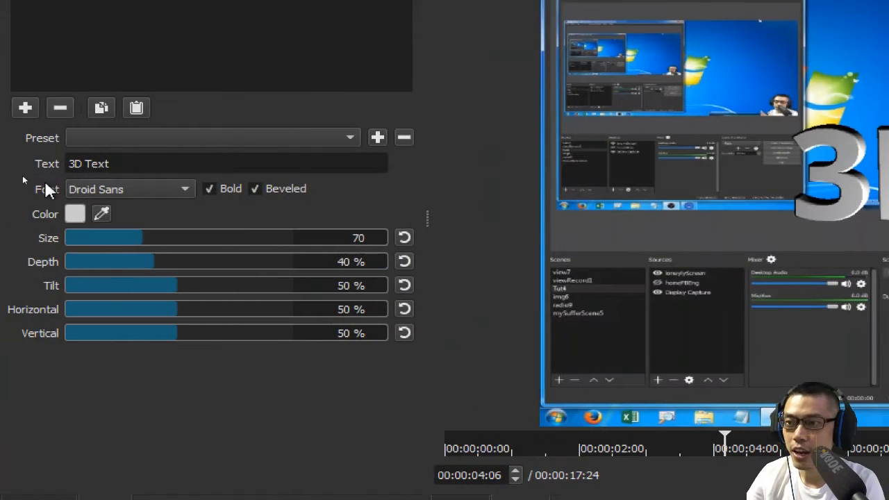
click(37, 180)
click(79, 208)
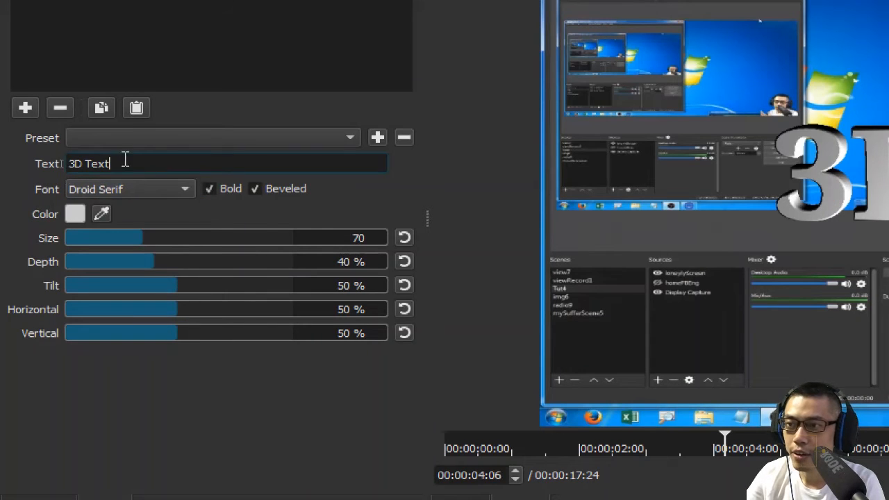
drag(123, 161, 41, 145)
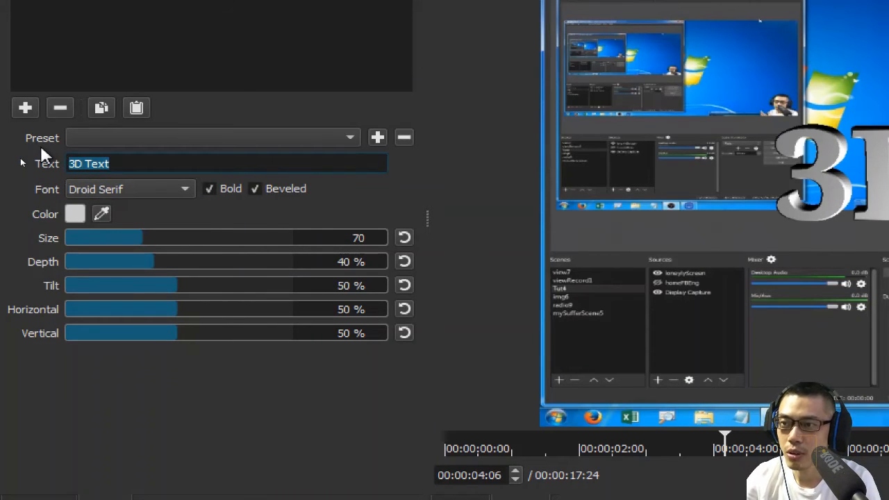
text(what the h)
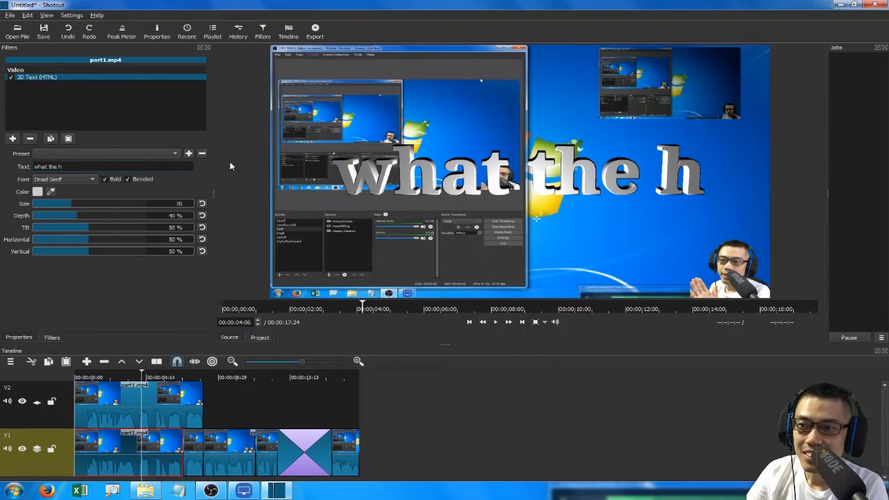
Step: Color the 3D text yellow (#ffff00) and set its depth to about 36 % and its tilt to about 92 %
click(37, 192)
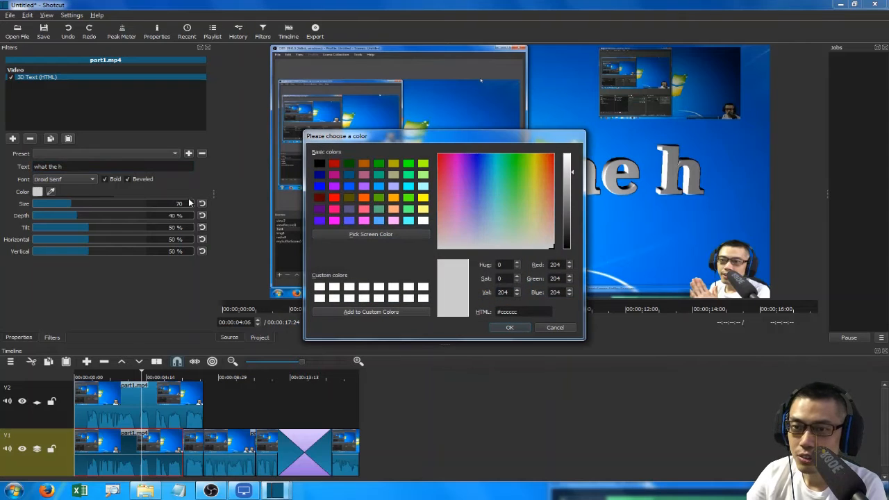
click(424, 209)
click(424, 197)
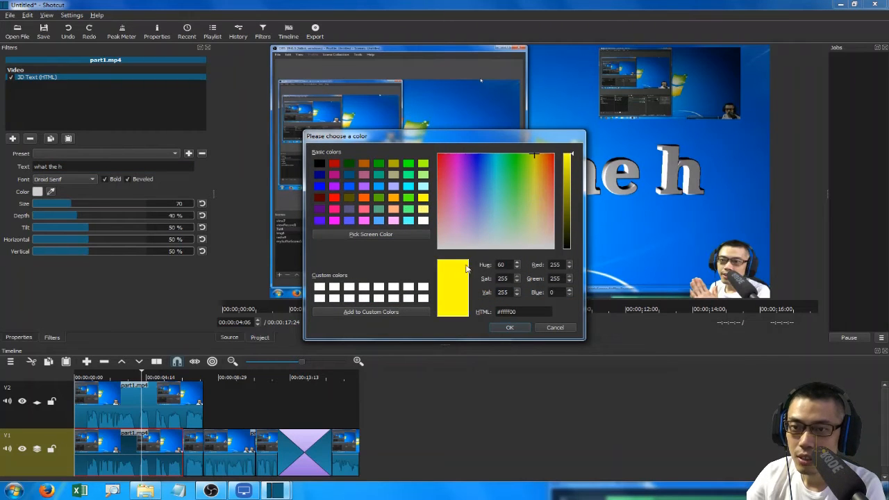
click(511, 328)
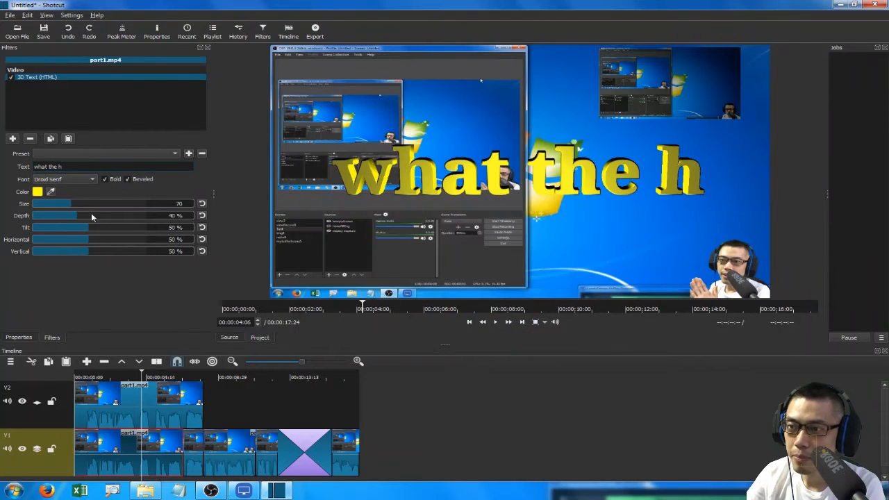
drag(115, 217, 139, 226)
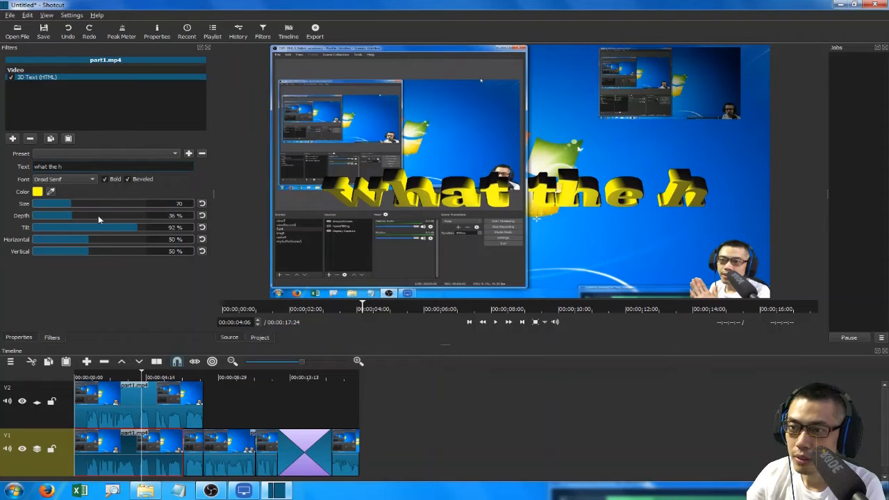
Step: Set the 3D text's size to about 142 and its horizontal value to about 41 %, and remove the 3D Text filter from the clip
drag(71, 203, 115, 206)
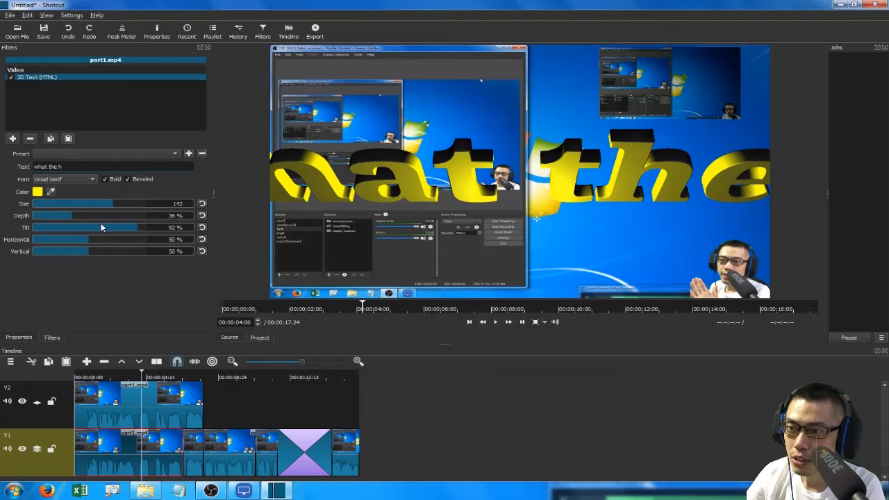
drag(103, 239, 78, 240)
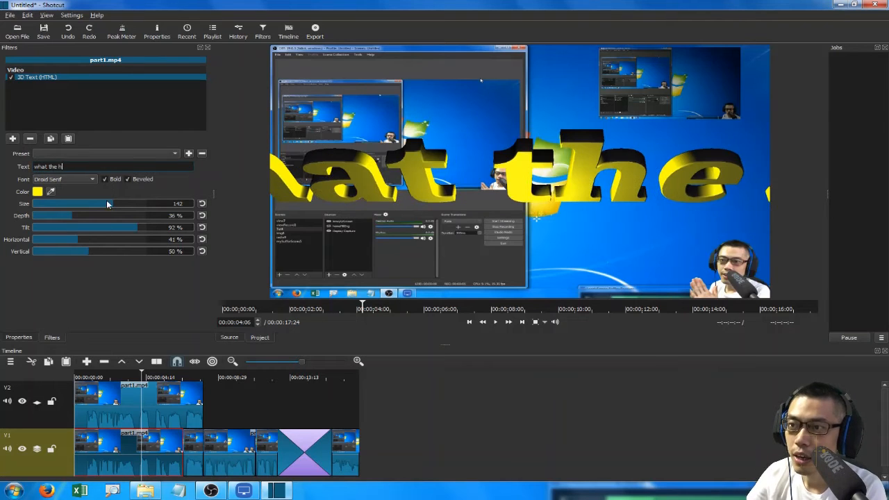
click(30, 138)
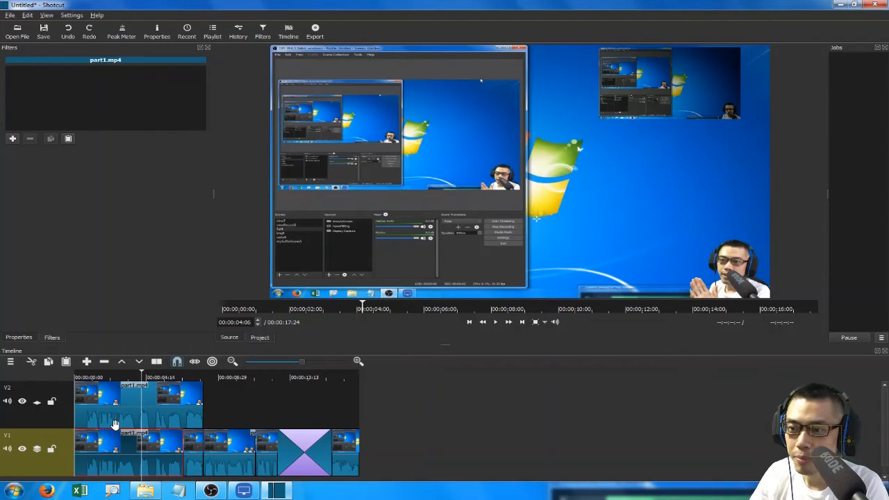
Step: Mute the V2 track and shift its clip along the timeline so it starts about one second in
click(87, 377)
key(Home)
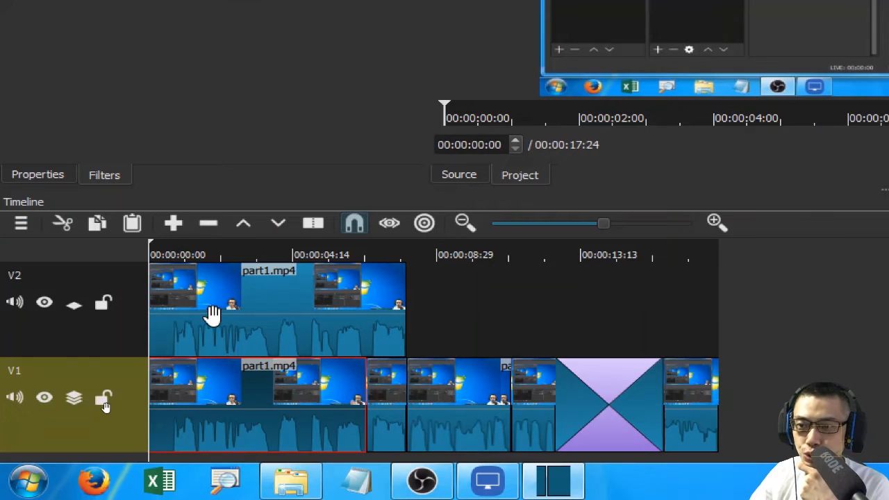
click(111, 411)
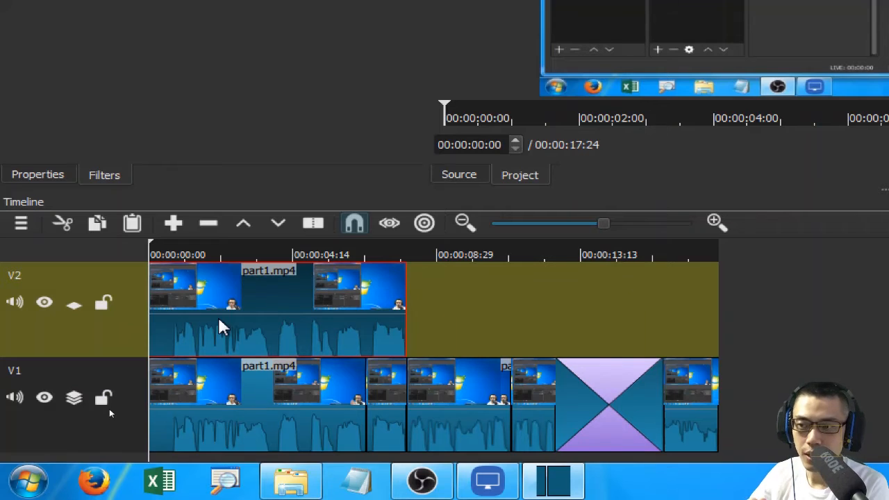
click(15, 303)
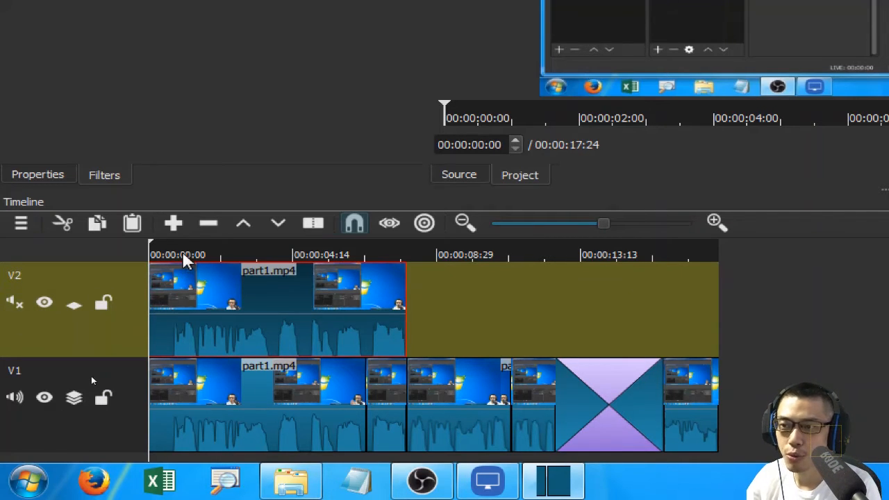
drag(184, 254, 187, 257)
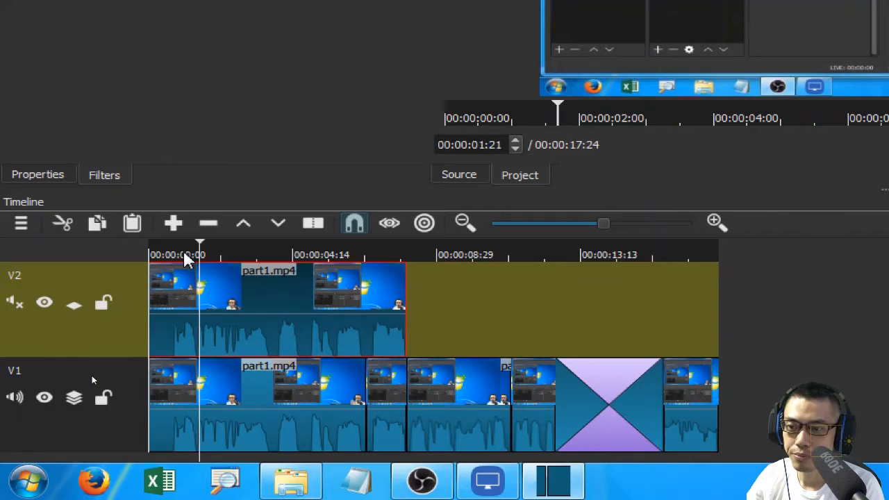
key(space)
mouse_move(284, 312)
mouse_down()
mouse_move(315, 313)
mouse_move(301, 310)
mouse_up()
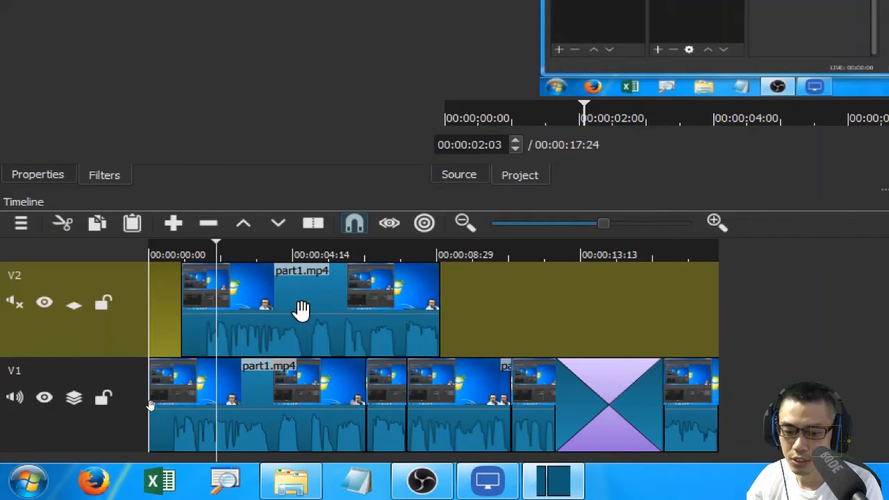
Step: Play the timeline from the start with V2 muted and unmuted to compare the audio, leaving V2 muted
key(Home)
key(space)
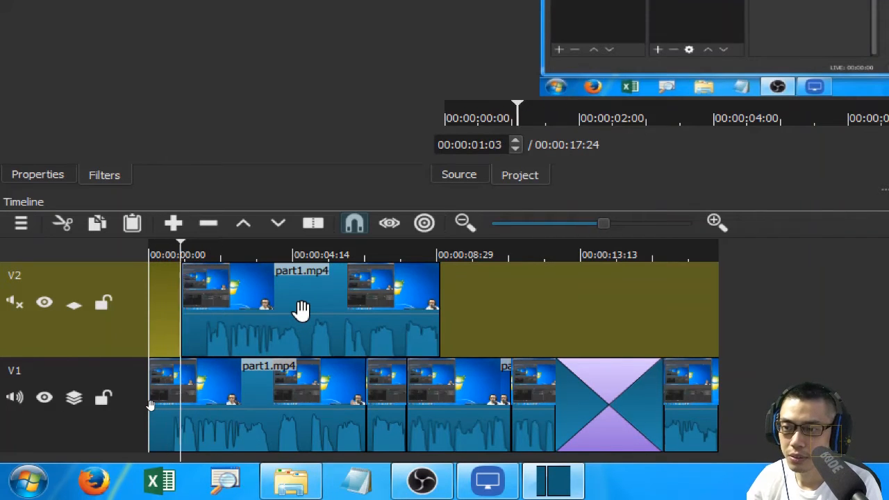
click(14, 303)
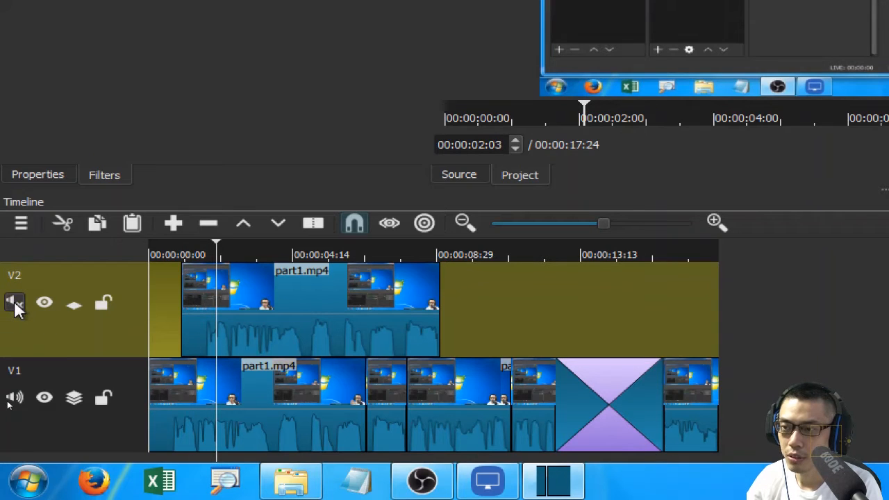
key(Home)
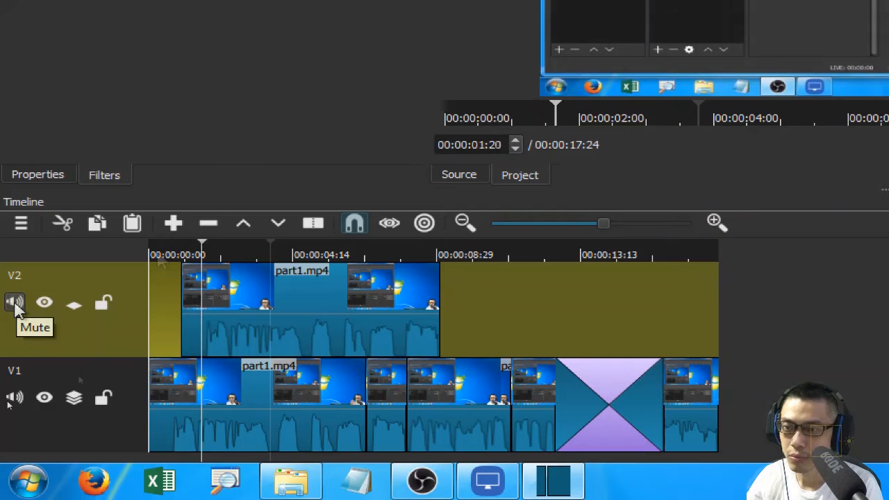
click(15, 304)
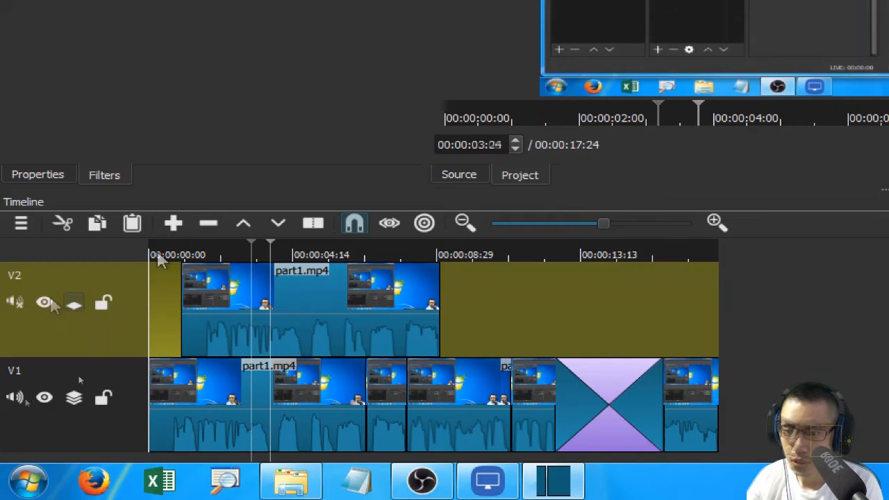
Step: Split the first V1 clip at 00:00:03:24
click(111, 410)
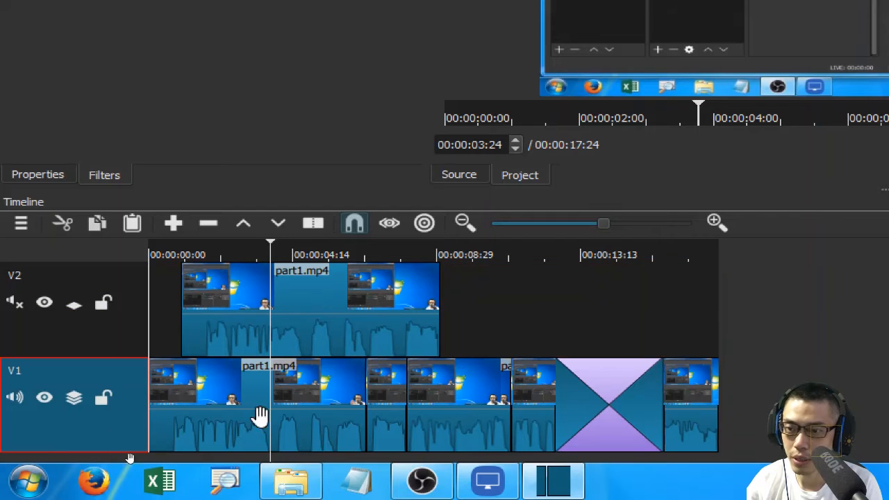
click(312, 432)
key(s)
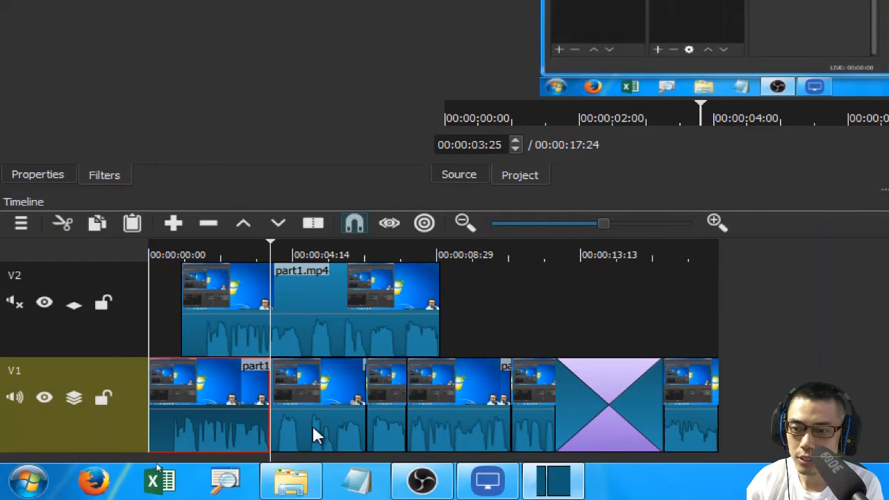
Step: Add a Text filter to the first V1 clip, previewed at 00:00:01:12, with the text "this is what I want to say"
click(194, 254)
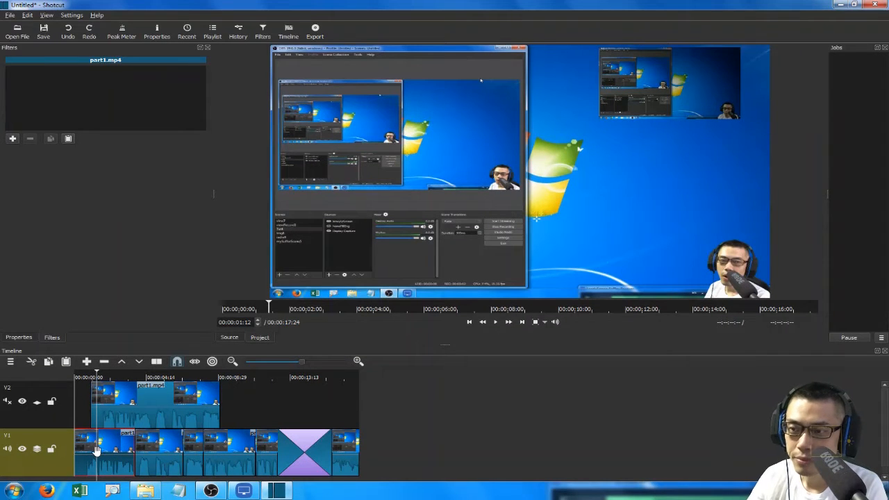
click(12, 138)
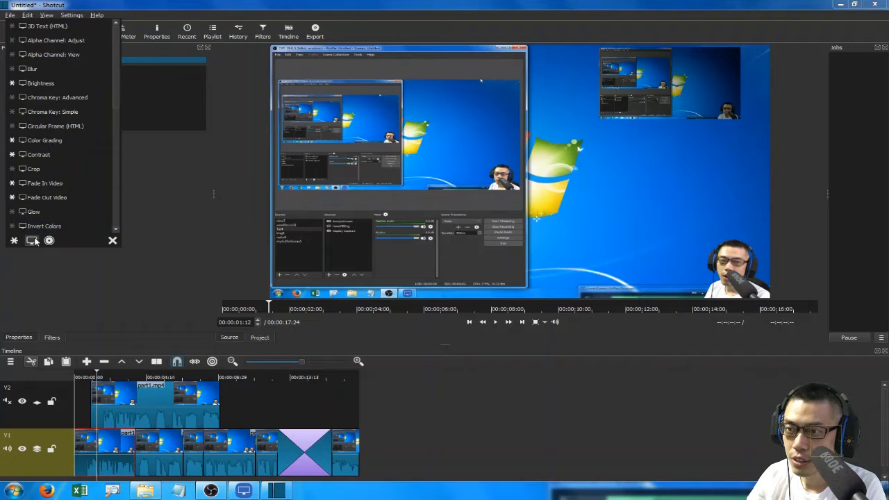
scroll(40, 180, down, 5)
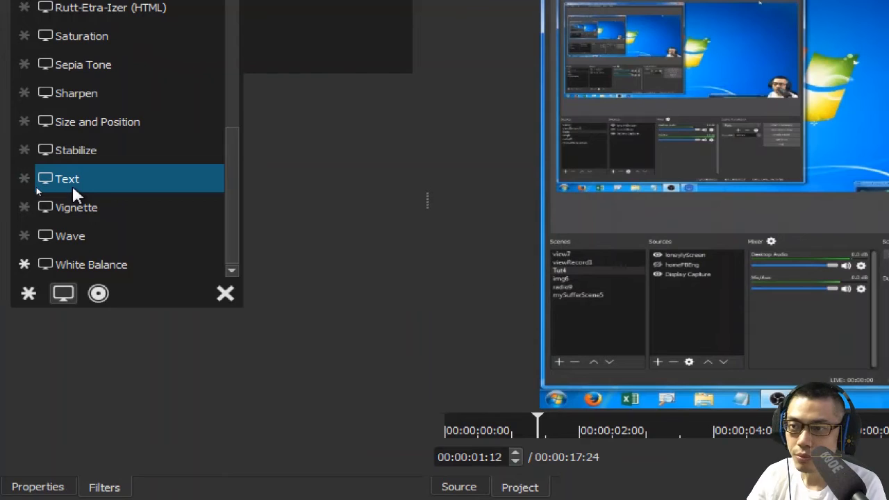
click(37, 186)
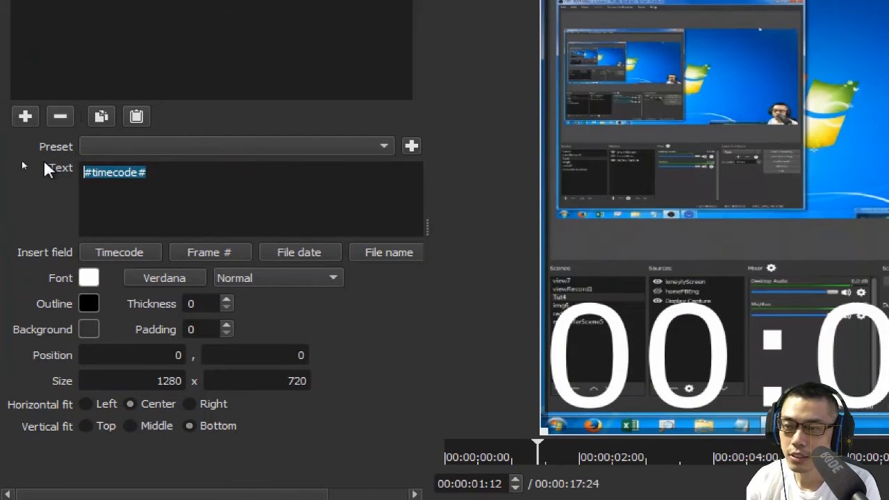
text(this is waht)
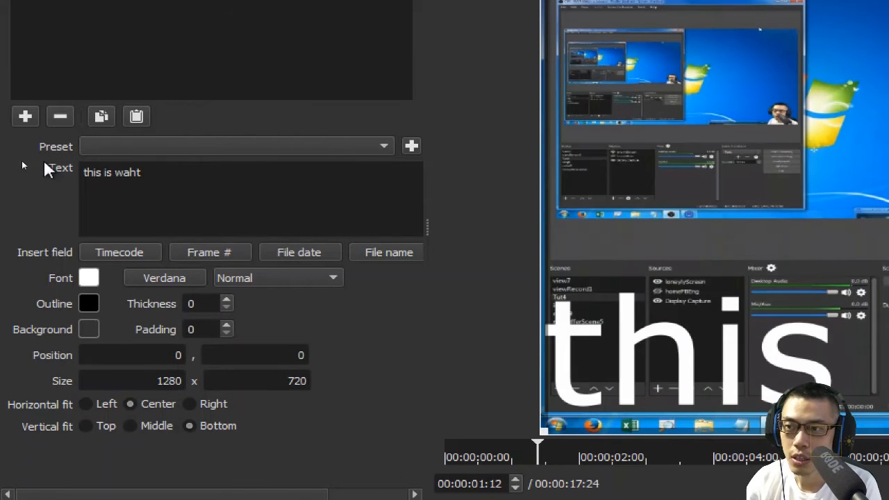
key(BackSpace)
key(BackSpace)
key(BackSpace)
text(hat I w)
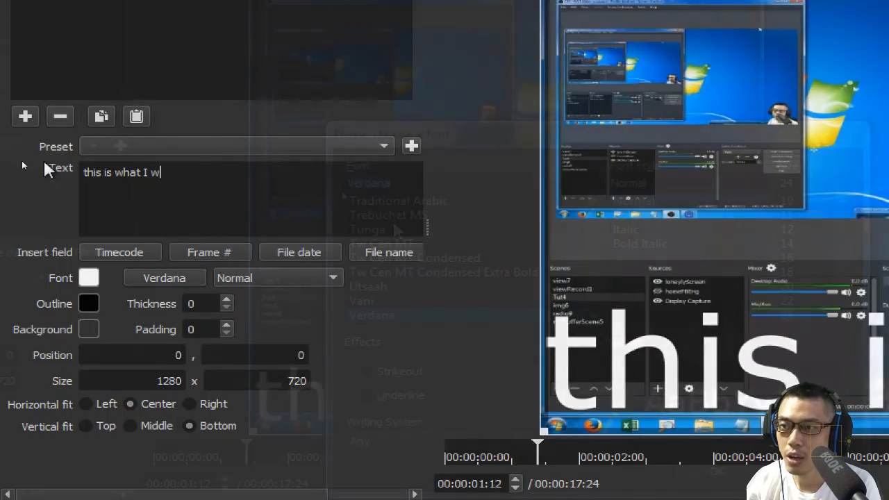
text(ant to say)
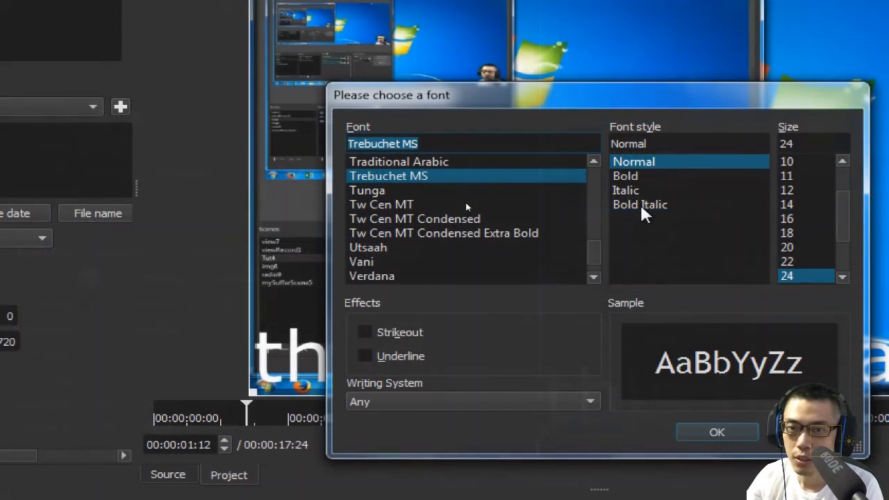
Step: Set the text's font to Trebuchet MS, Bold Italic, size 24, keeping the writing system at Any
click(640, 207)
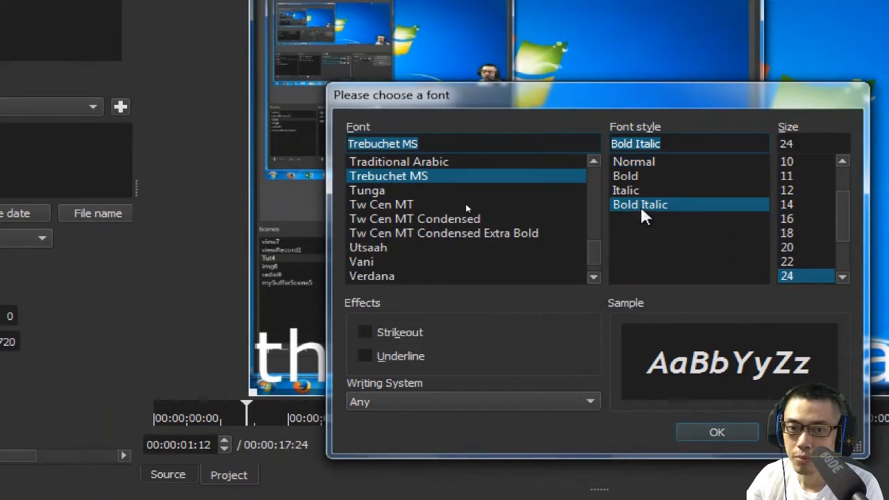
click(536, 403)
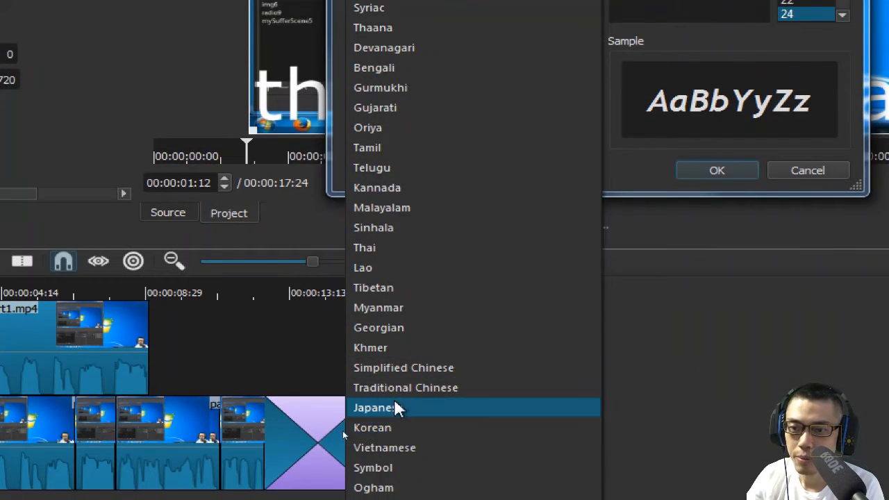
key(Escape)
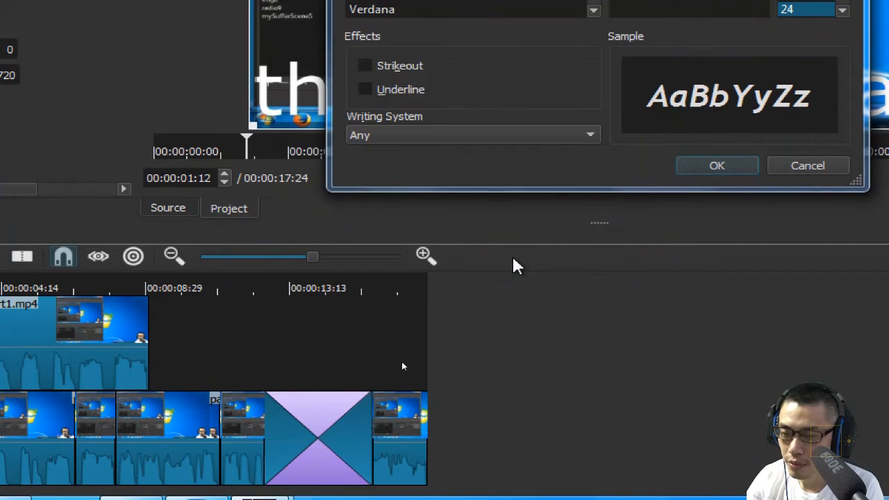
click(686, 166)
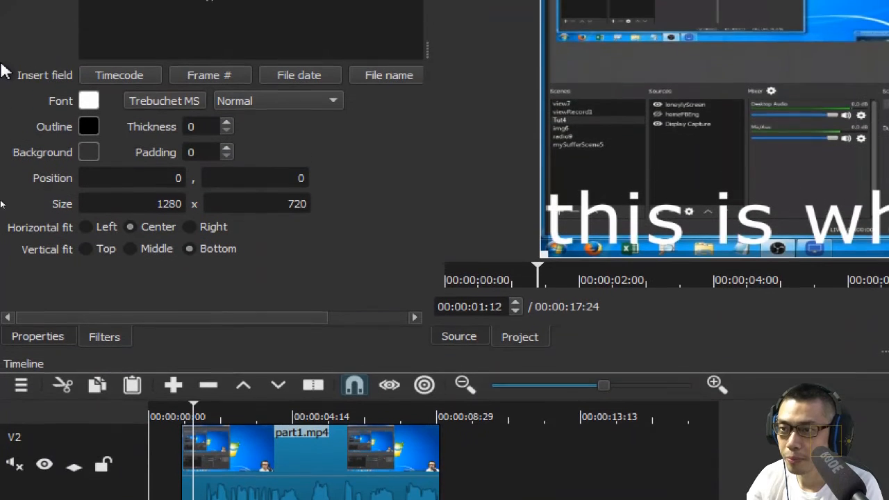
Step: Fit the text vertically to the middle and resize its box to about 935 x 406 at about position 168, 457 near the frame's lower edge
click(130, 259)
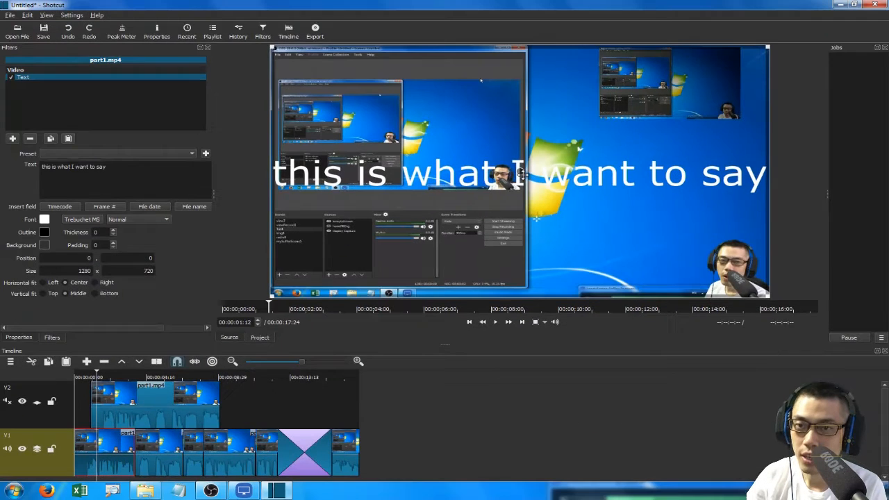
drag(523, 170, 523, 249)
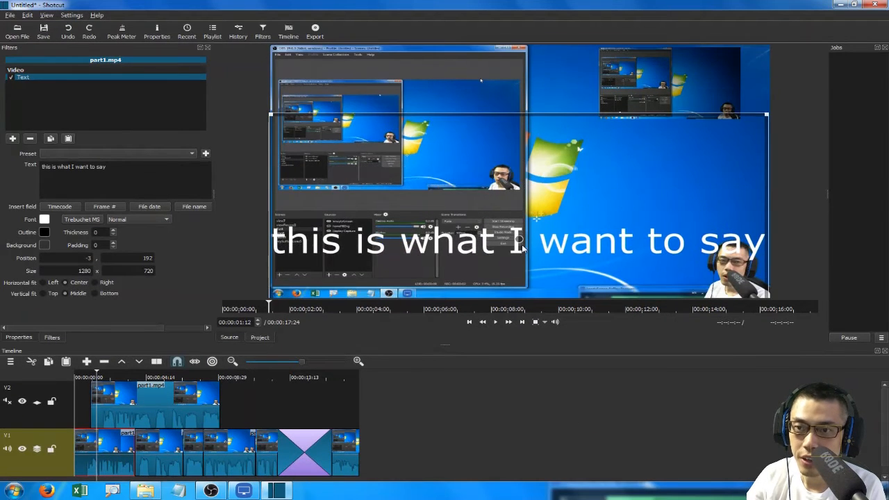
drag(271, 113, 392, 218)
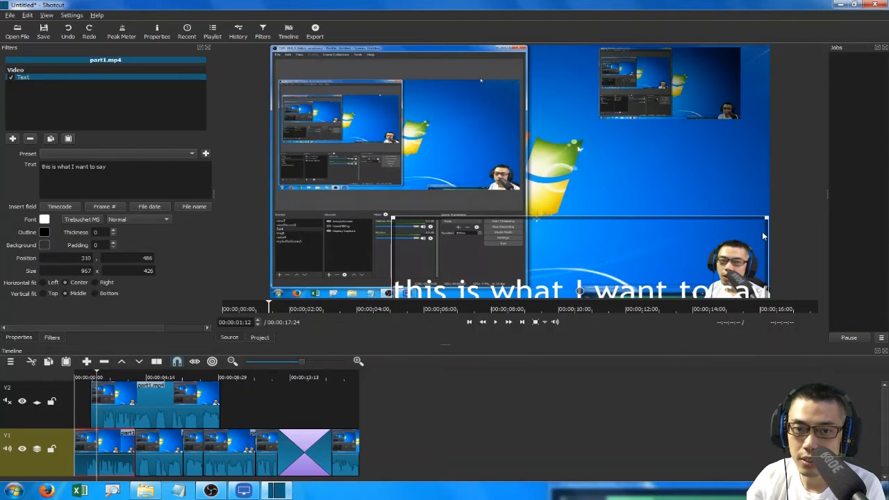
drag(768, 219, 752, 223)
drag(752, 222, 755, 225)
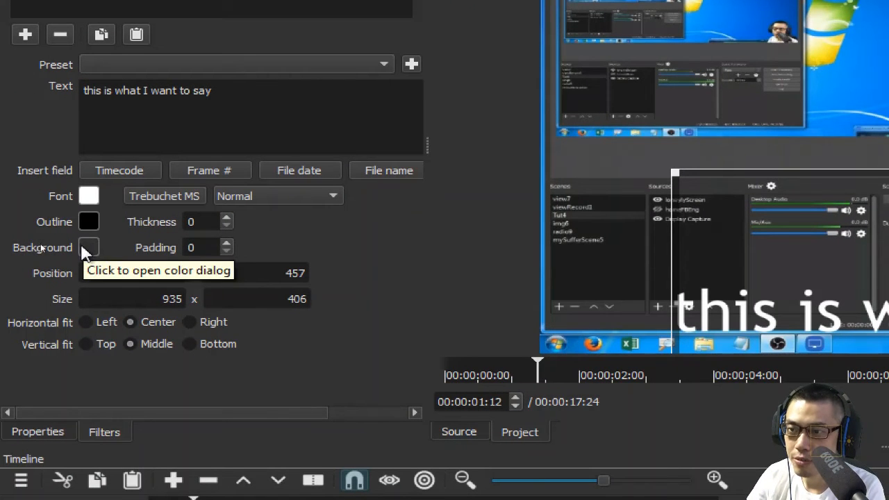
Step: Give the text a semi-transparent black background (#000000) with an alpha channel of 125
click(85, 247)
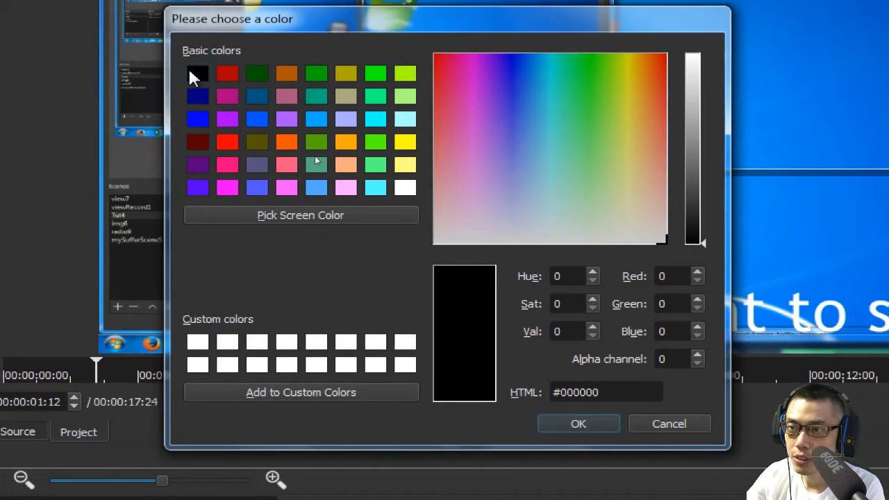
click(294, 215)
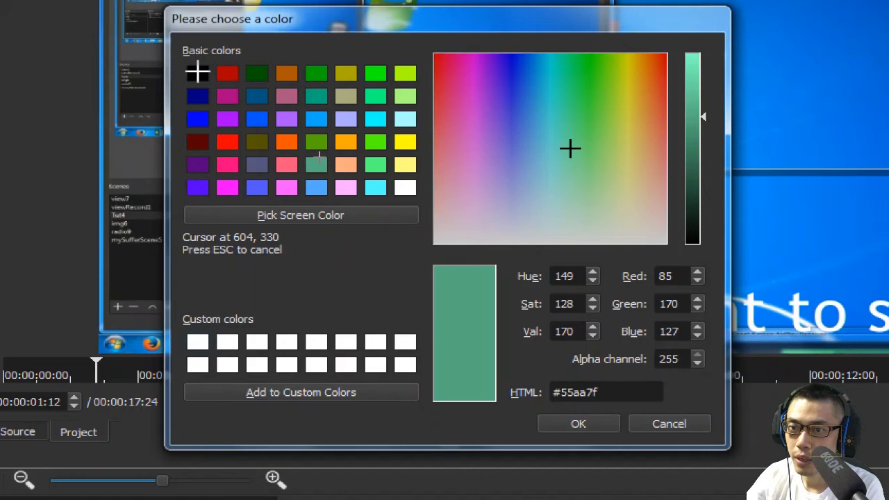
click(319, 163)
click(198, 74)
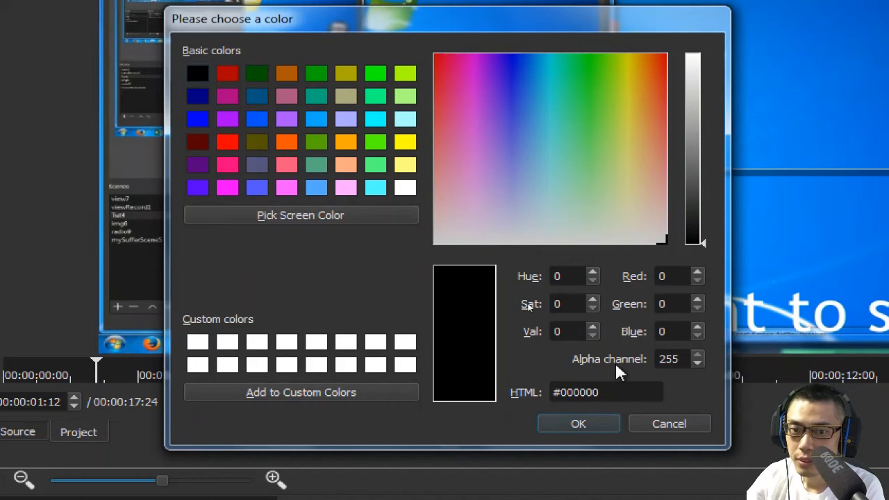
double_click(667, 358)
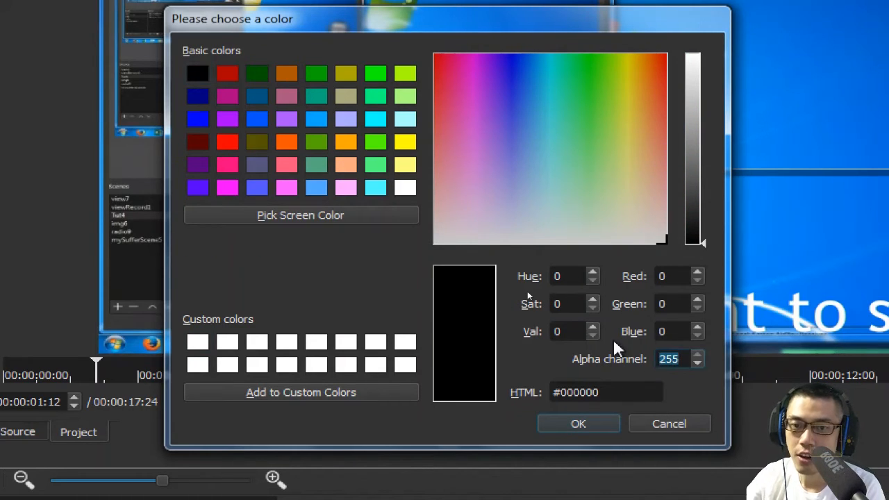
text(125)
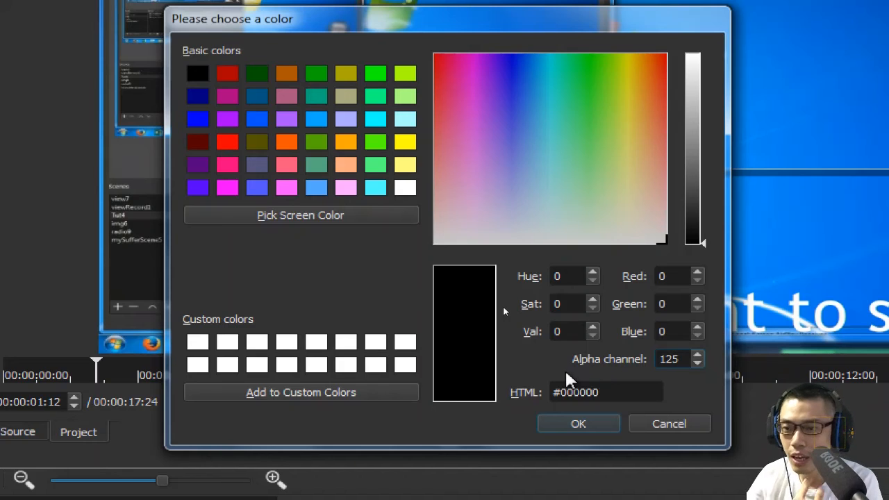
click(548, 424)
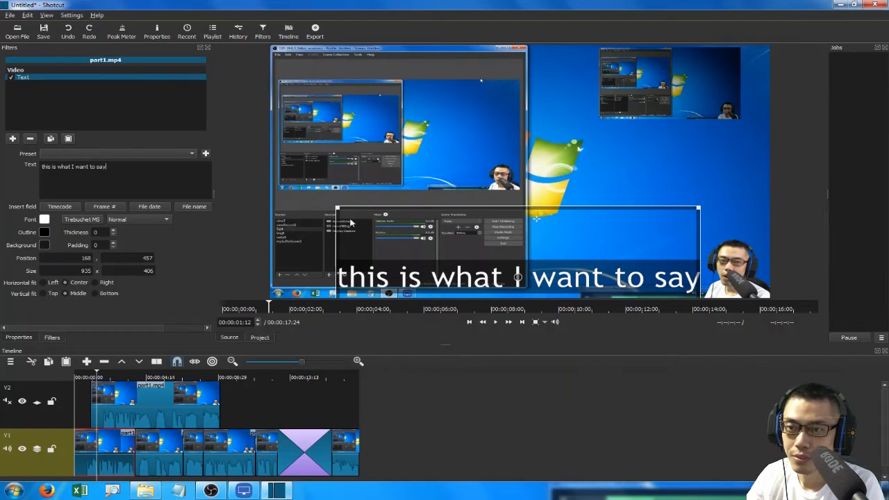
Step: Shrink the subtitle text box to about 572 x 100 and place it at about position 321, 613 near the frame's lower edge
drag(335, 206, 436, 257)
drag(536, 290, 505, 217)
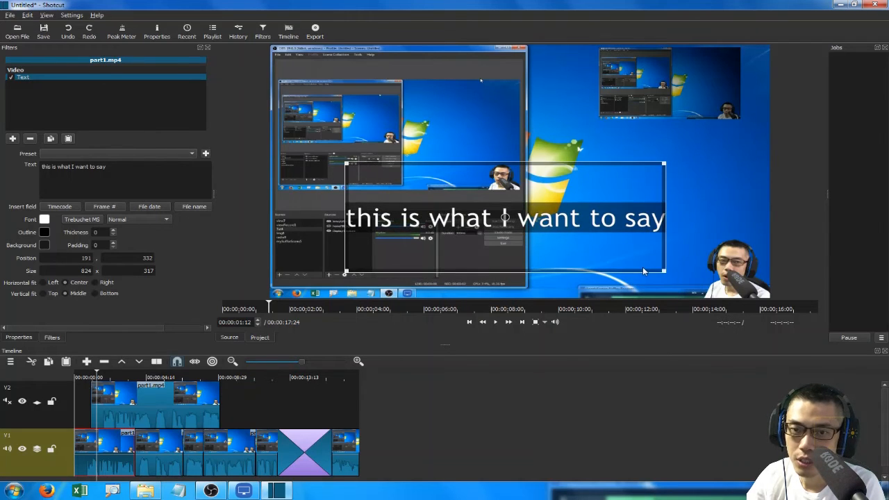
drag(663, 270, 567, 196)
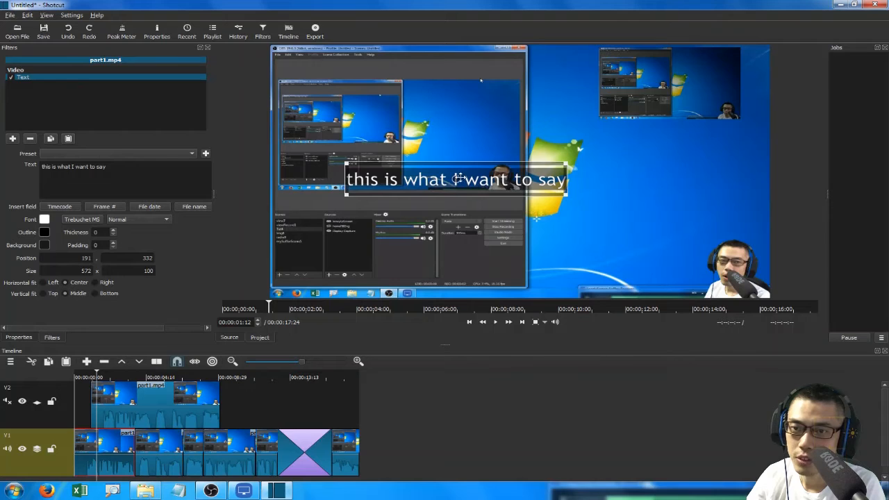
drag(456, 180, 518, 291)
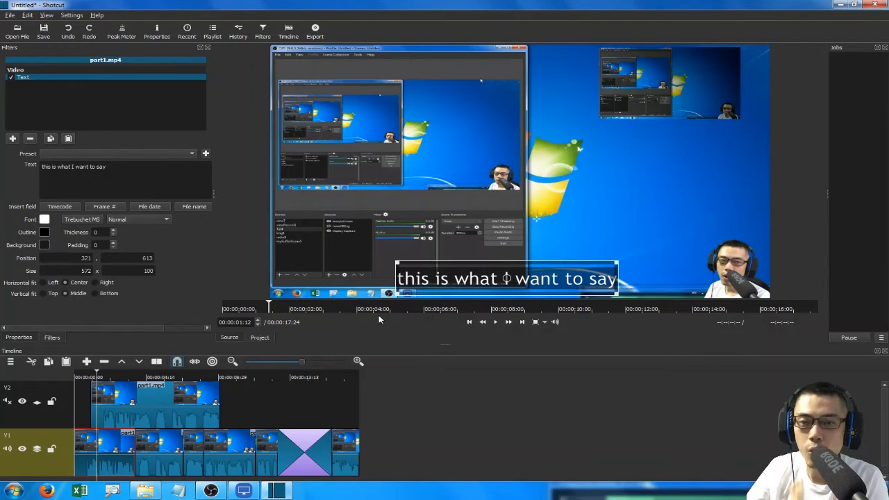
Step: Copy the first V1 clip's Text filter onto the second V1 clip and preview the second clip at 00:00:04:25
click(163, 377)
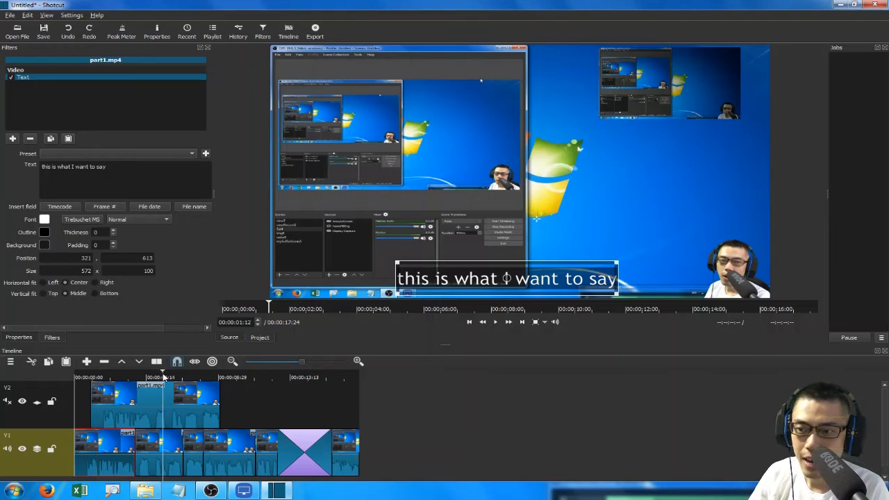
click(107, 377)
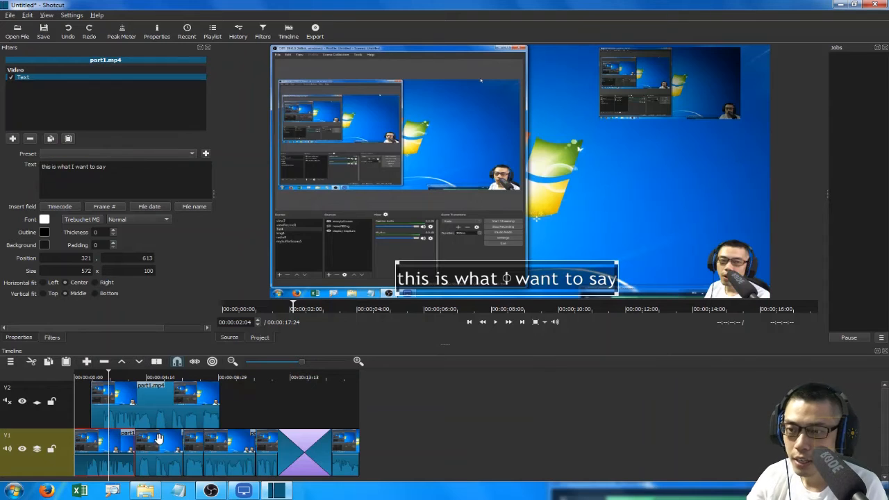
click(159, 448)
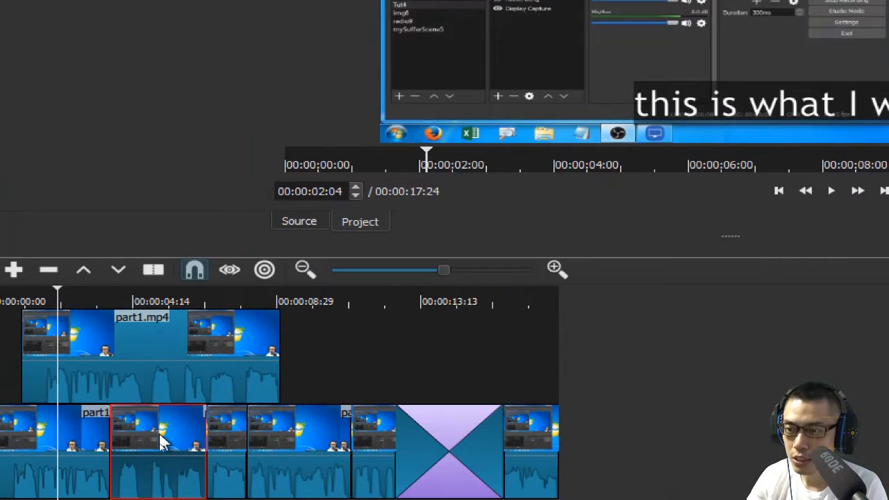
click(159, 301)
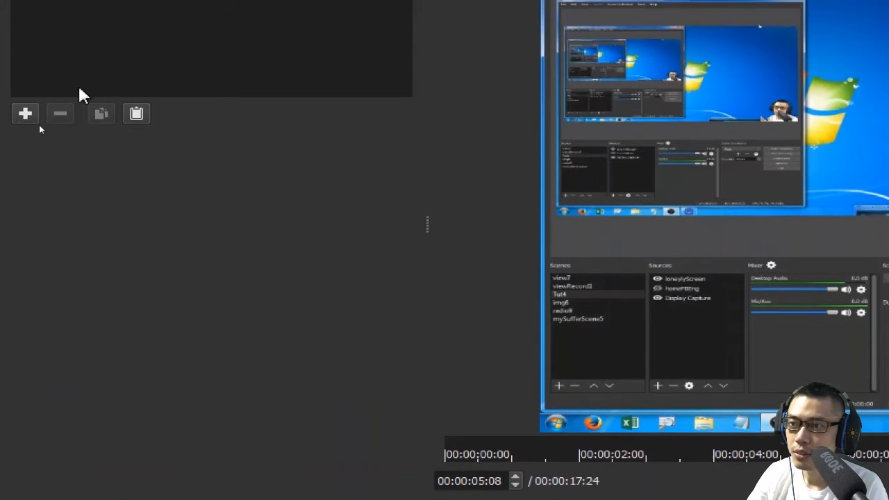
click(137, 114)
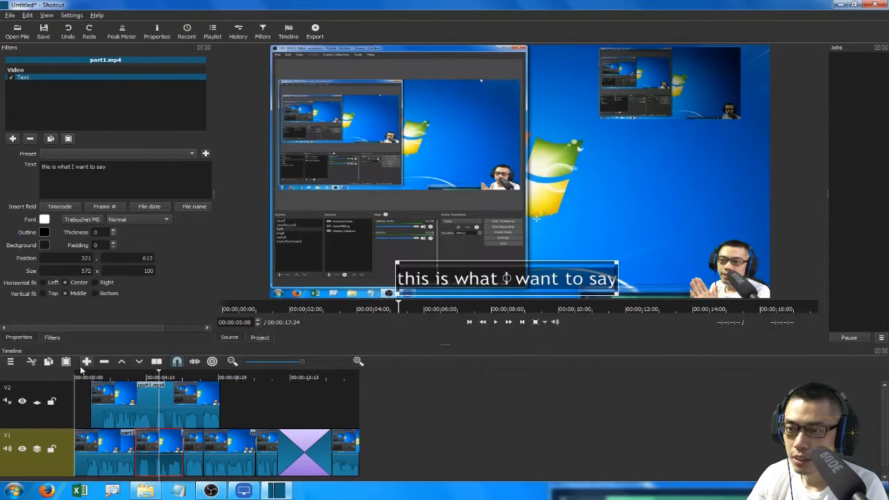
click(109, 375)
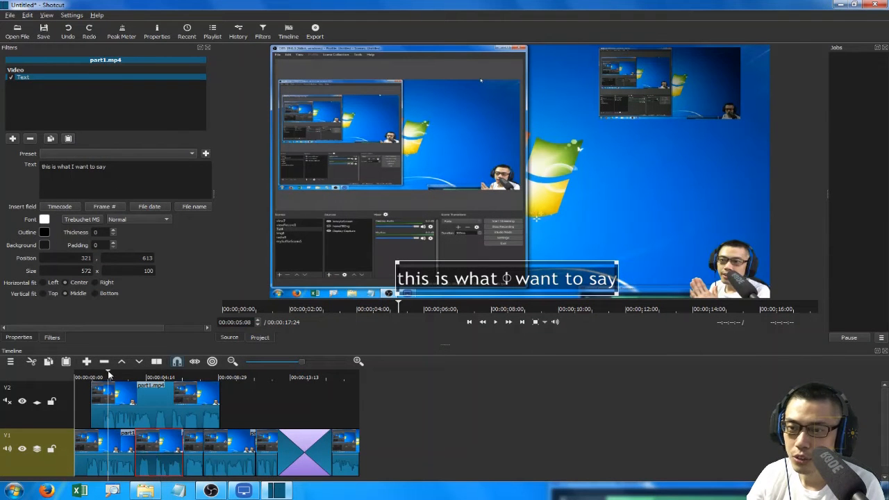
click(153, 379)
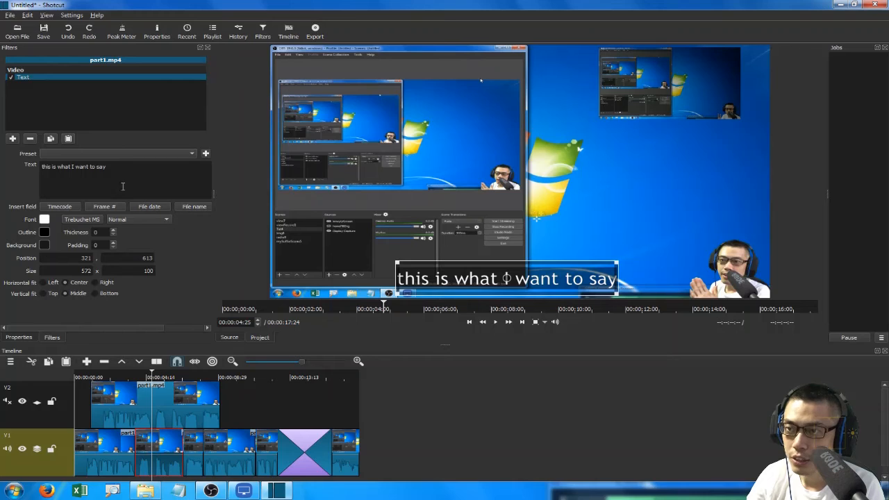
Step: Replace the second clip's text with "this is the second sentence that i want to say" and enlarge its box to about 834 x 221
drag(108, 165, 14, 141)
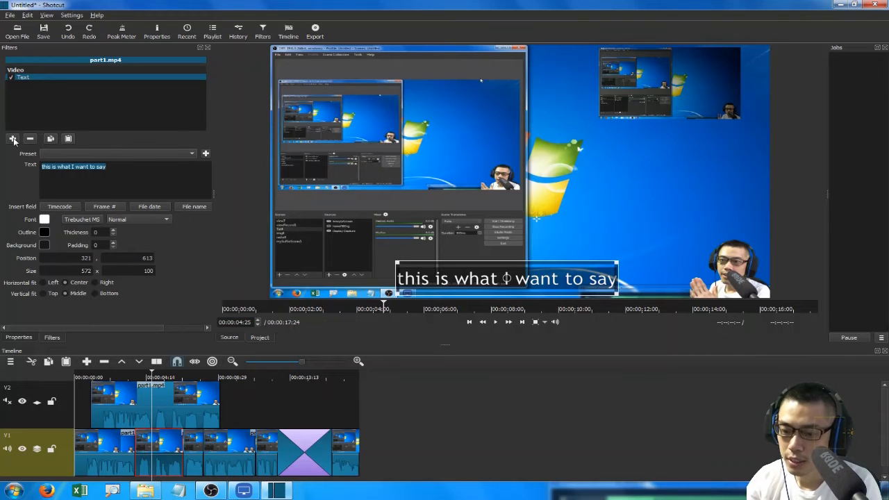
text(this is the second)
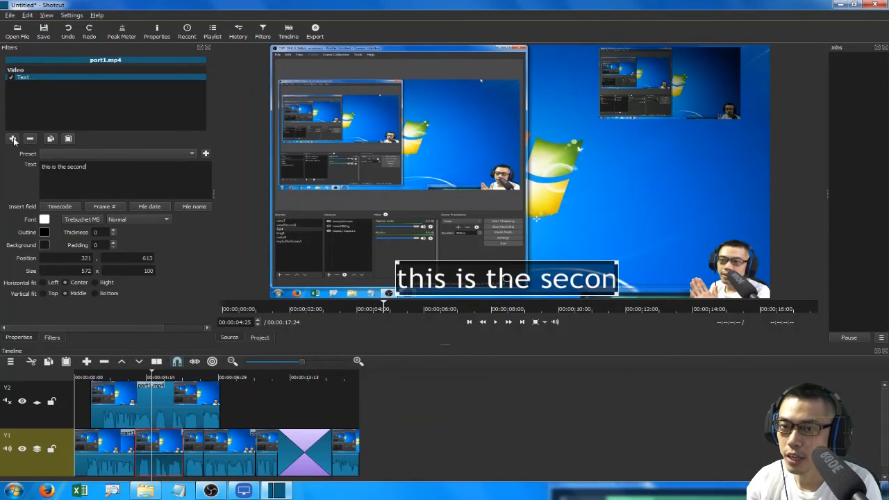
text( sentence)
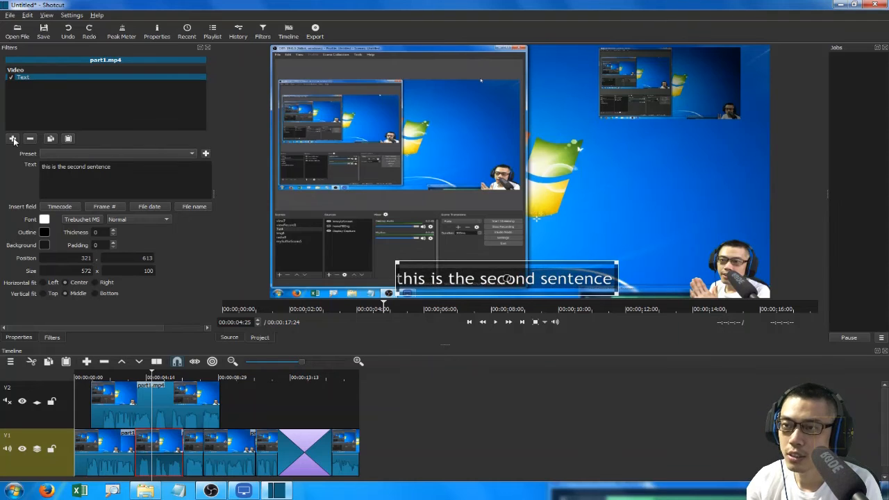
text( that i want to )
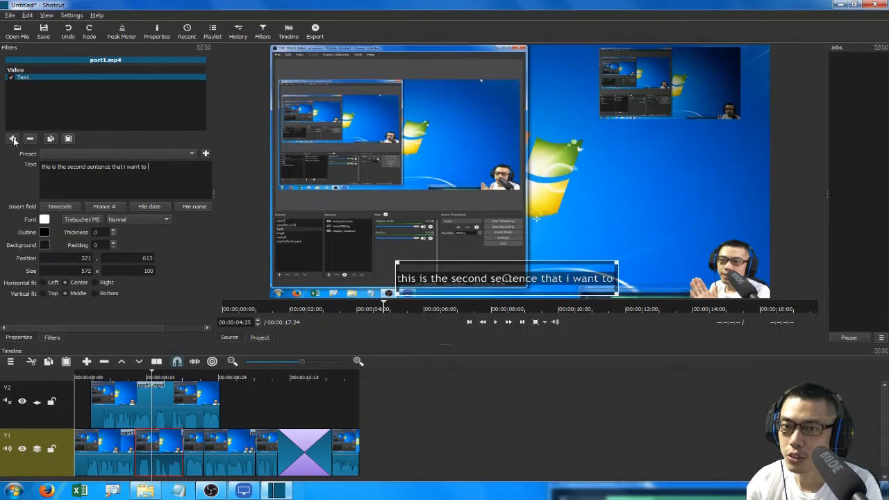
text(say)
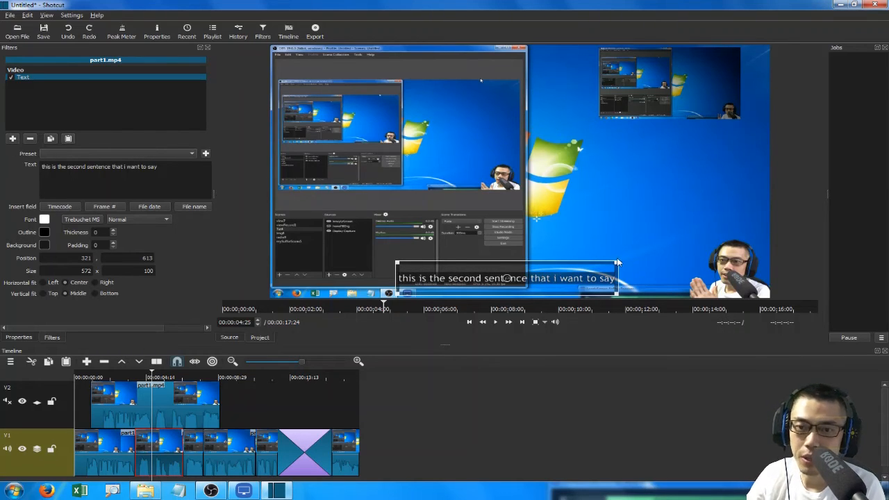
drag(617, 261, 727, 220)
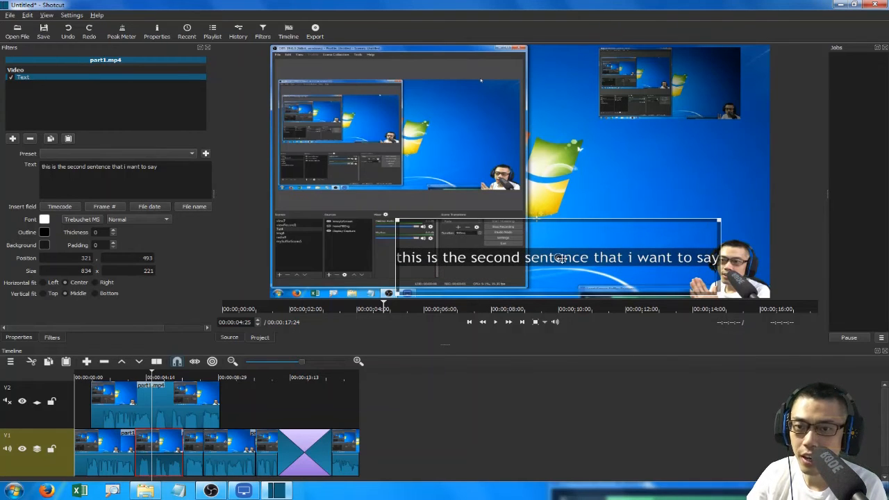
Step: Set the playback speed of the first V1 clip to 4.00x
click(119, 436)
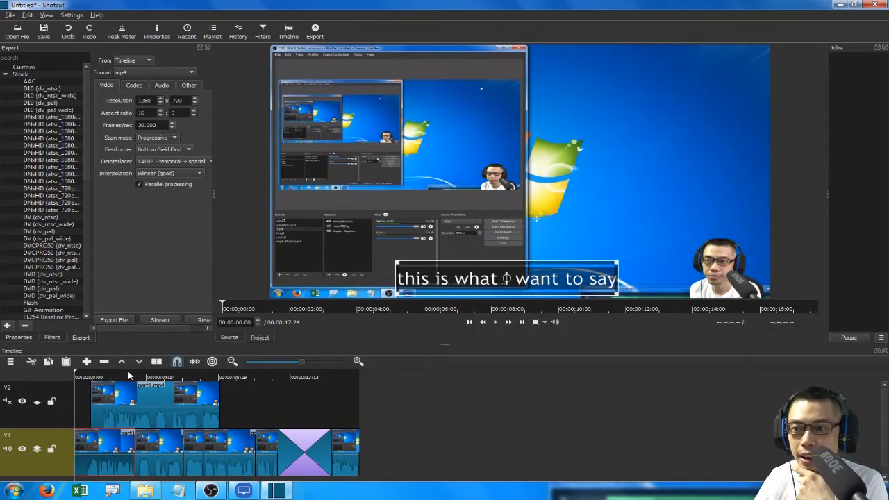
click(127, 374)
click(116, 387)
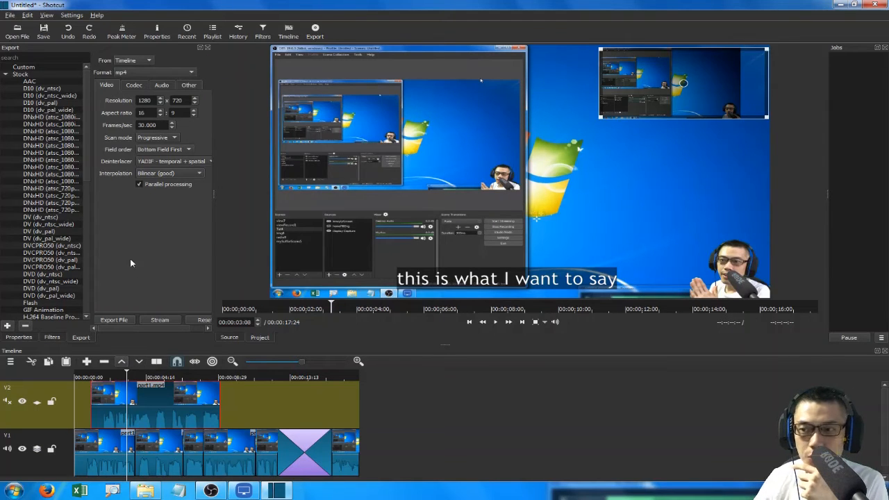
click(107, 444)
click(103, 376)
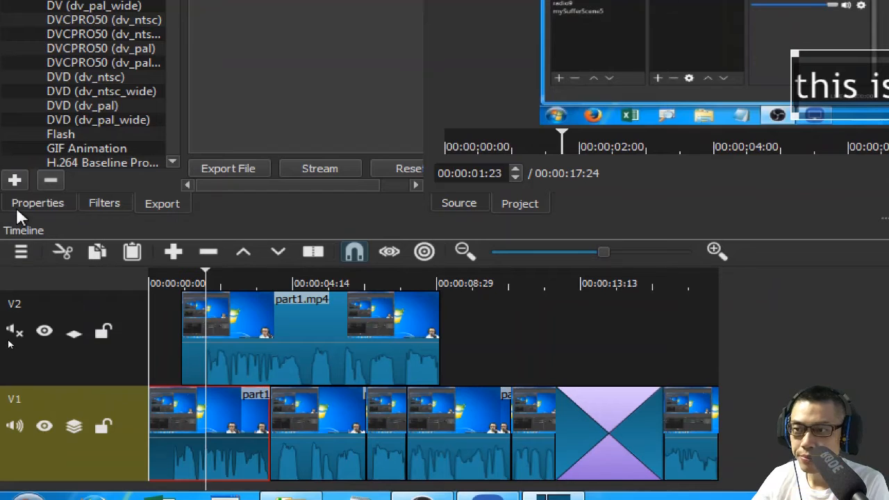
click(24, 204)
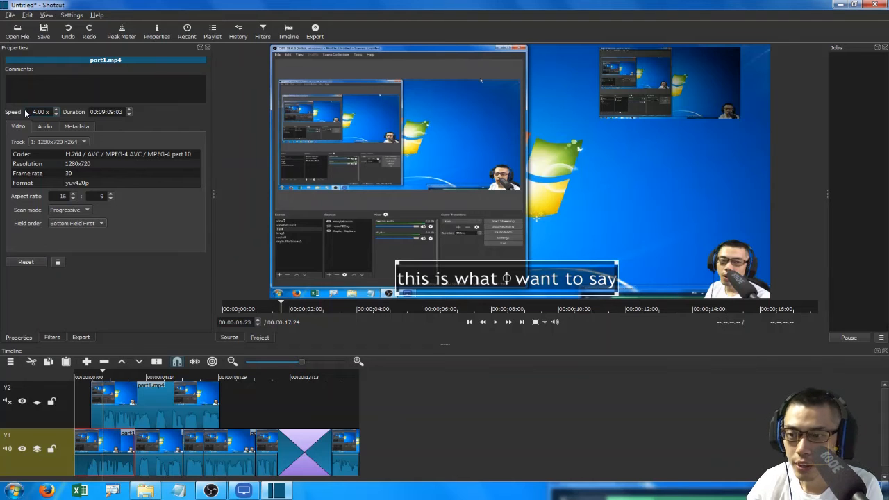
key(Return)
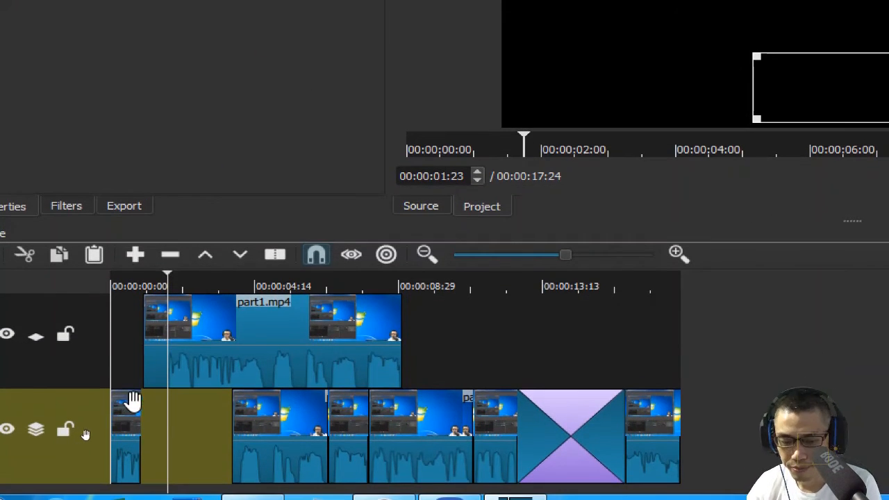
Step: Play the timeline from the start to check the first V1 clip's playback speed
key(Home)
key(space)
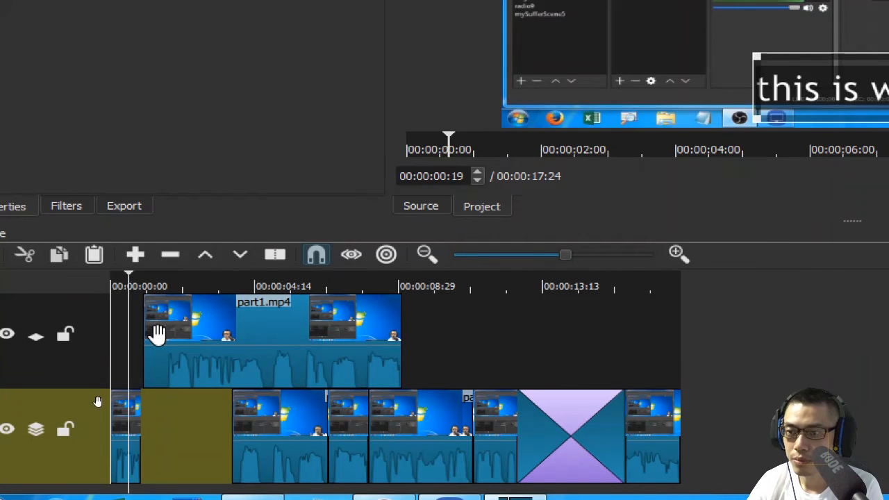
key(space)
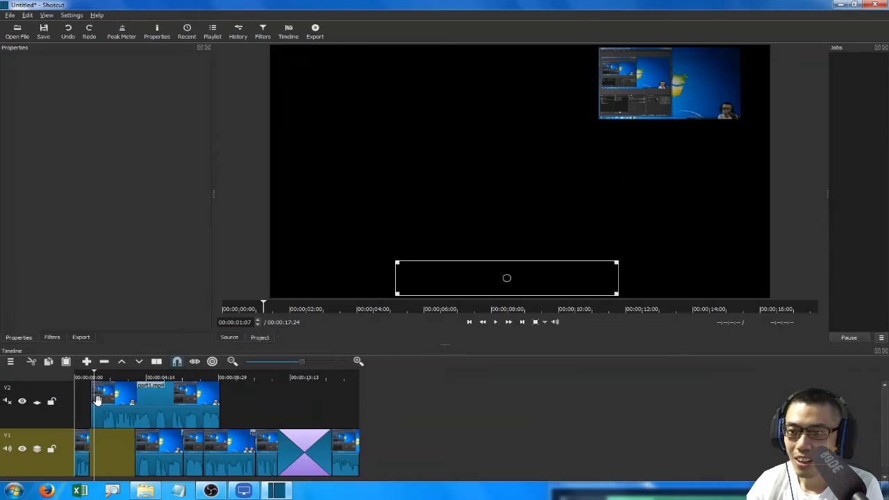
Step: Shift the V1 clips and the transition behind the first clip further along the track to make room after the first clip
click(83, 383)
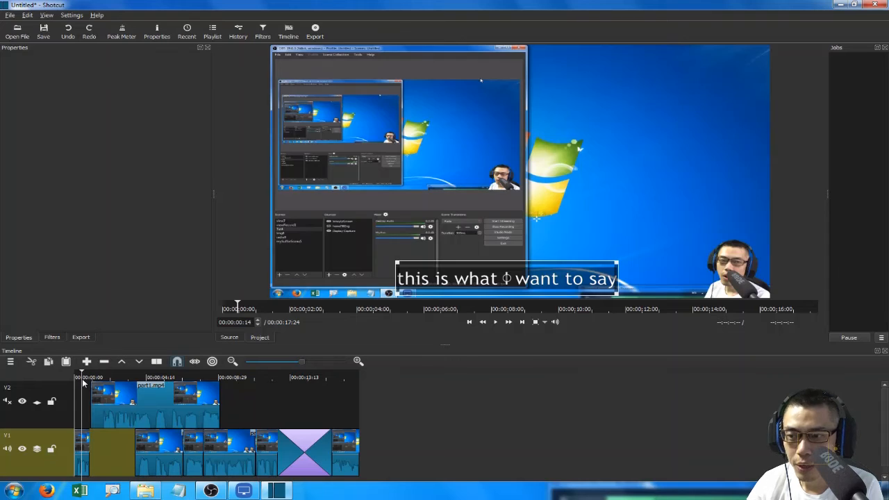
click(82, 436)
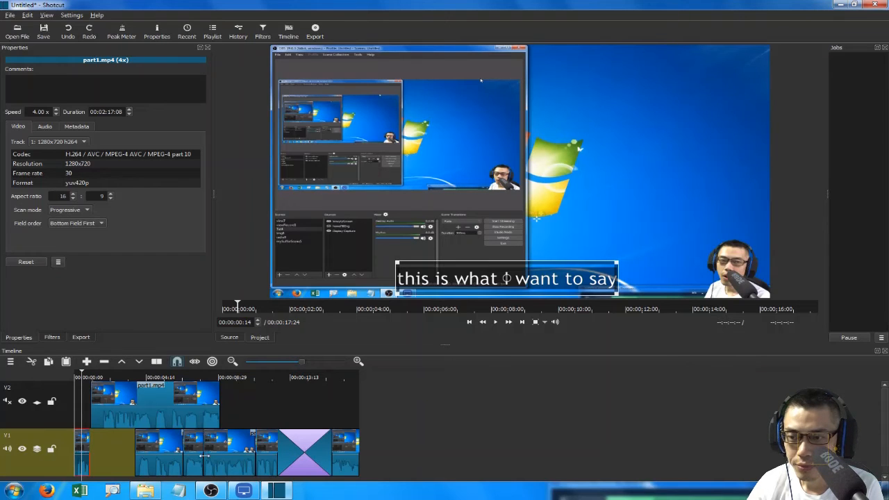
click(143, 460)
drag(344, 461, 439, 458)
drag(312, 457, 381, 456)
drag(272, 456, 294, 457)
click(214, 458)
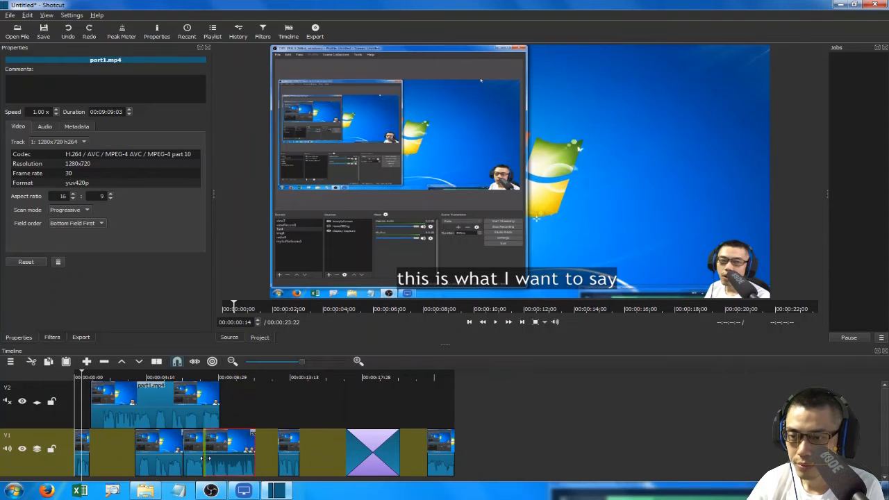
drag(214, 458, 230, 458)
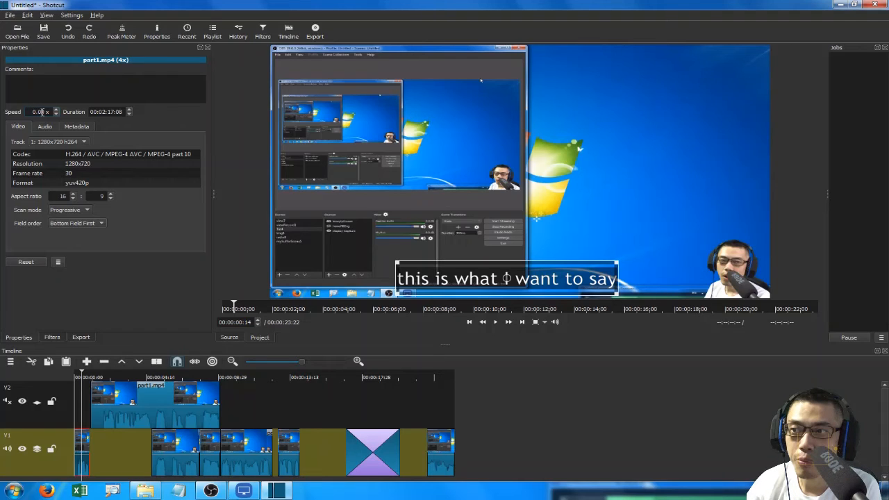
Step: Set the first V1 clip's speed to 0.8x and play the timeline to check the slowed clip
text(8)
key(Return)
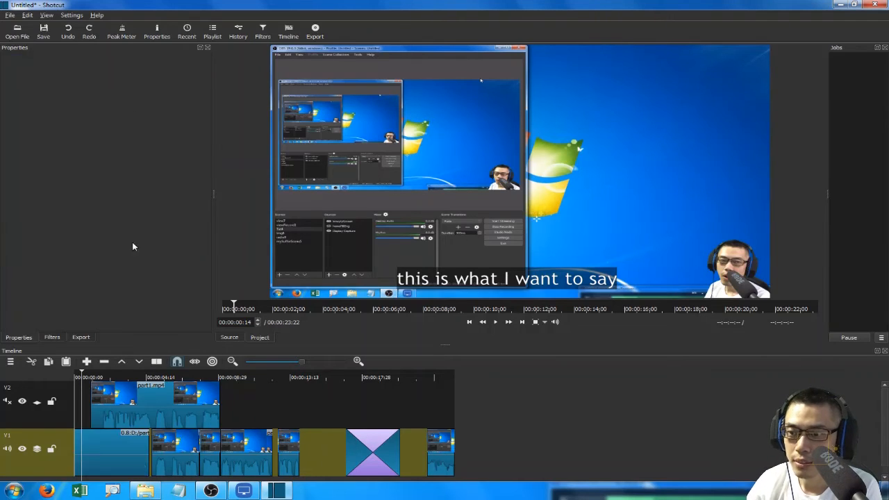
click(106, 379)
key(space)
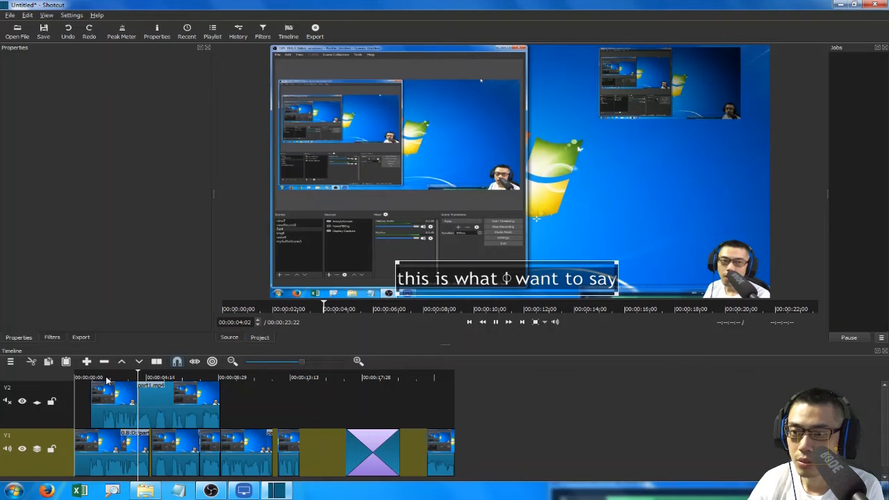
key(space)
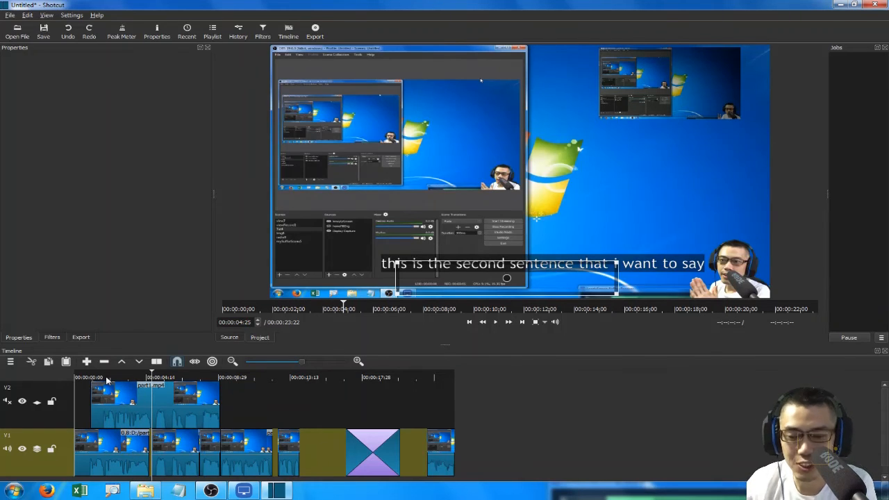
key(Home)
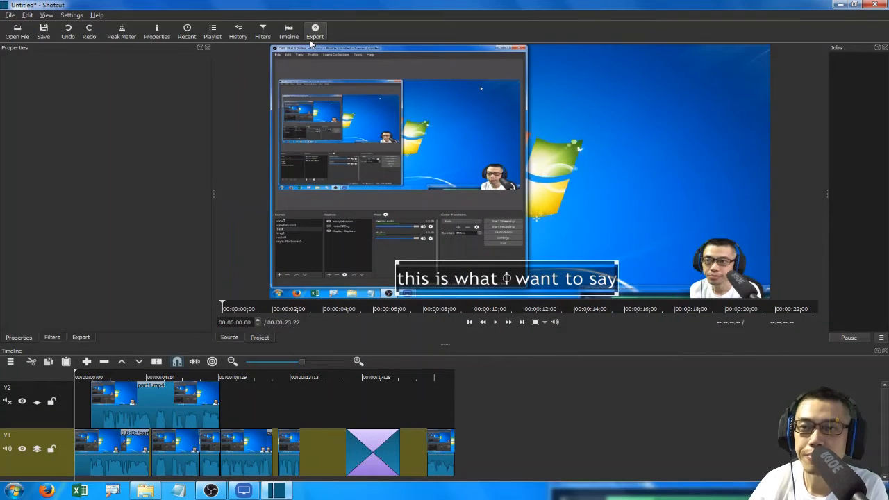
Step: Open the export settings, review the mp4 video and codec options, and choose 384k as the audio bitrate
click(314, 31)
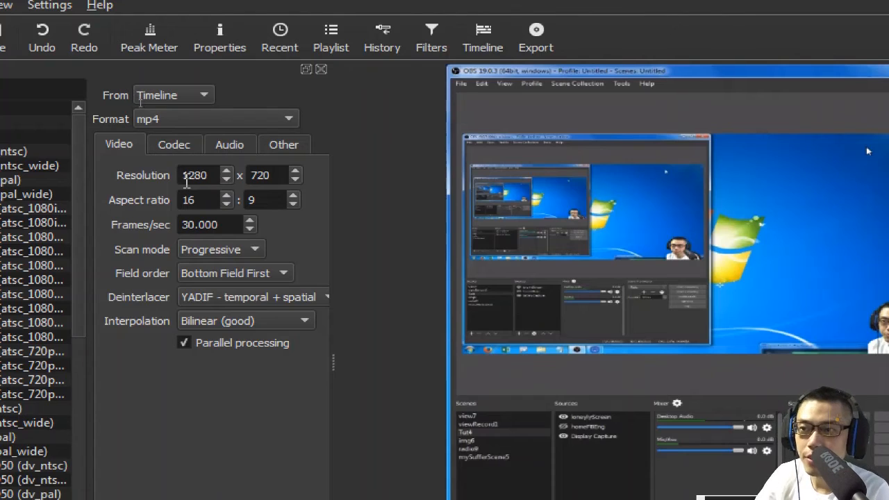
click(178, 143)
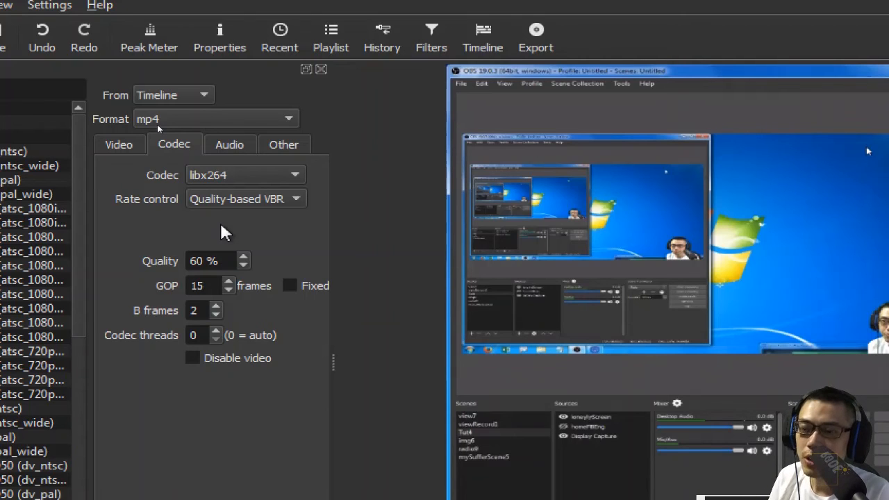
click(232, 146)
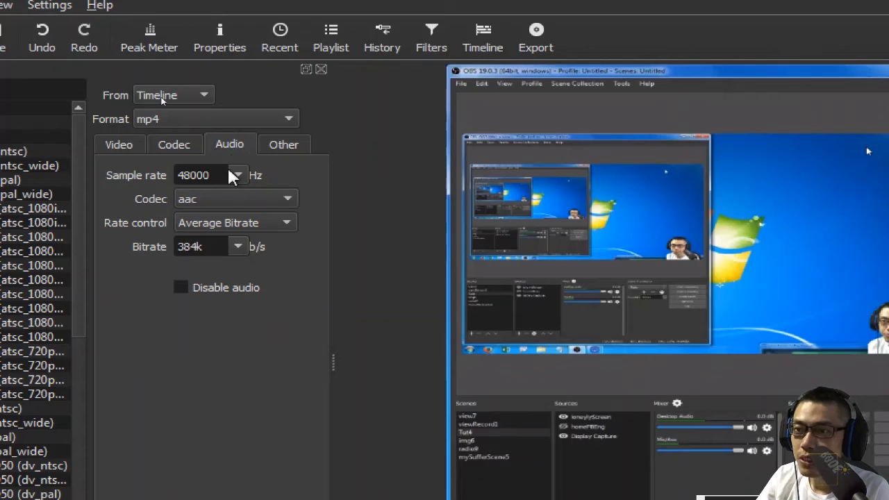
click(236, 250)
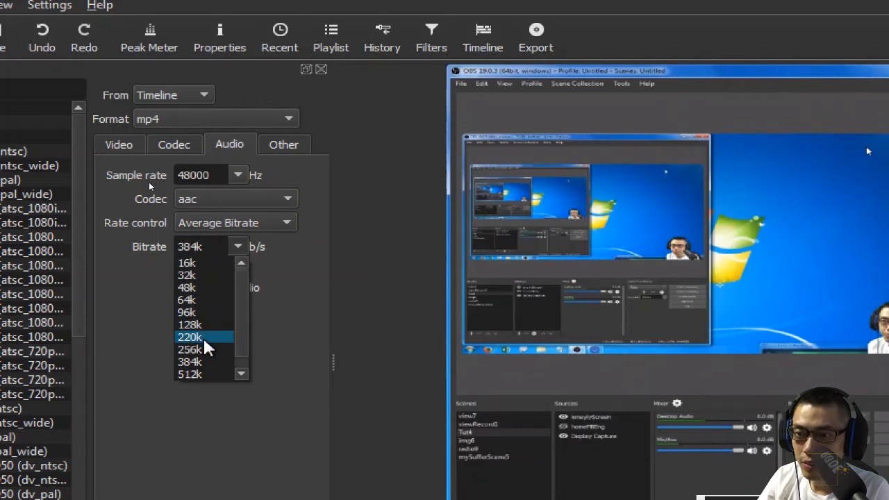
click(200, 362)
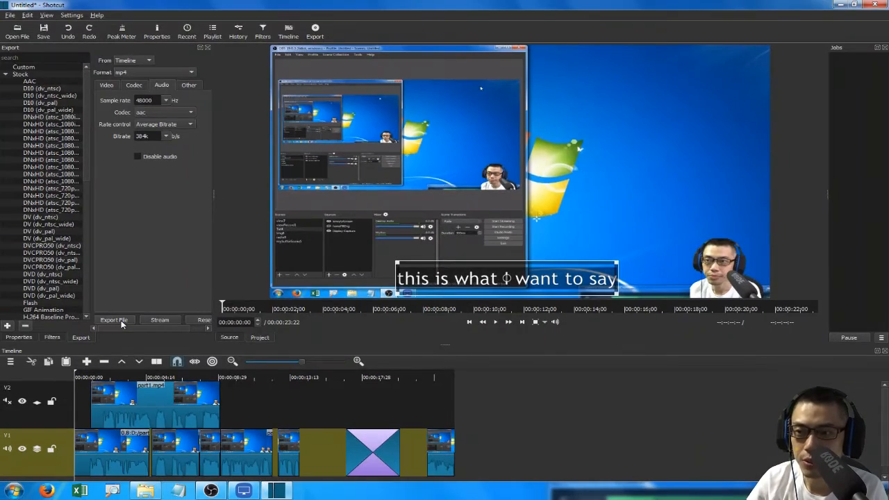
Step: Export the timeline as test.mp4 to Storage (D:) and, once the job is done, close the editor without saving the project changes
click(117, 321)
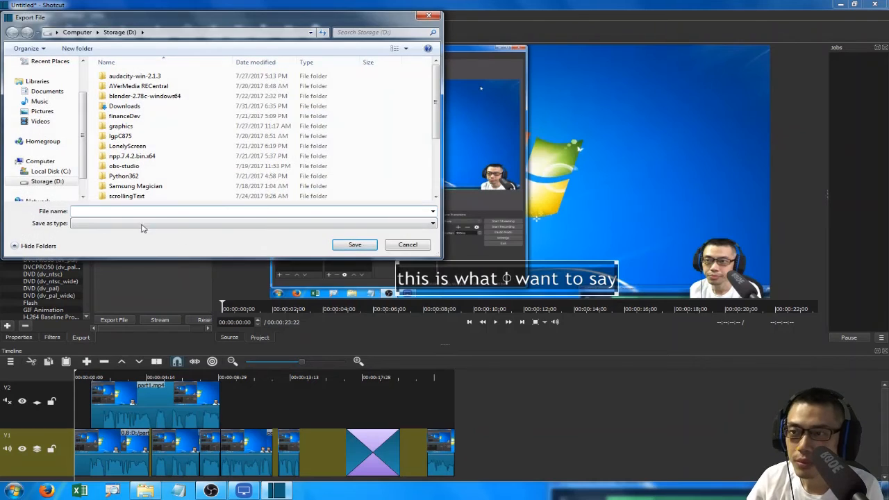
click(62, 182)
click(107, 210)
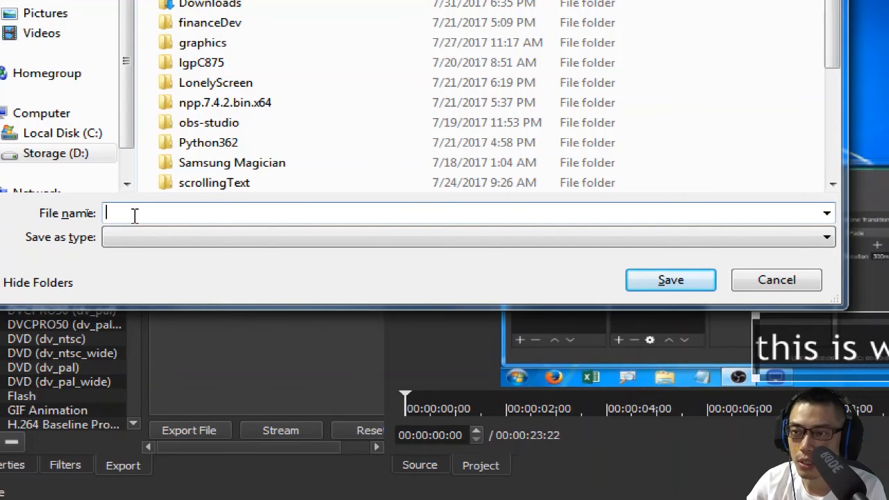
text(test.mp4)
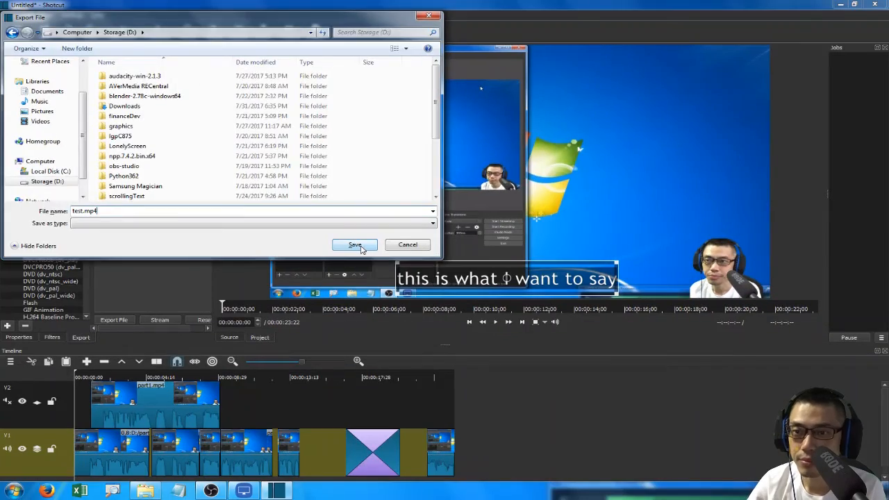
click(361, 248)
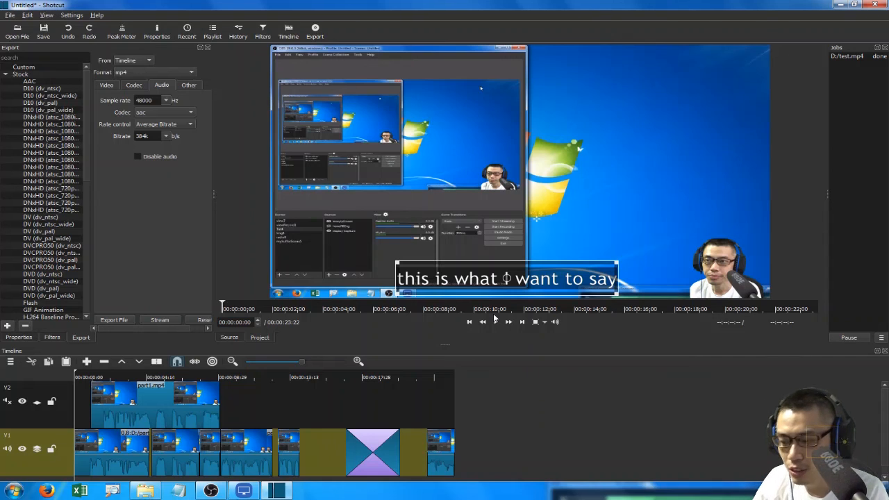
key(alt+F4)
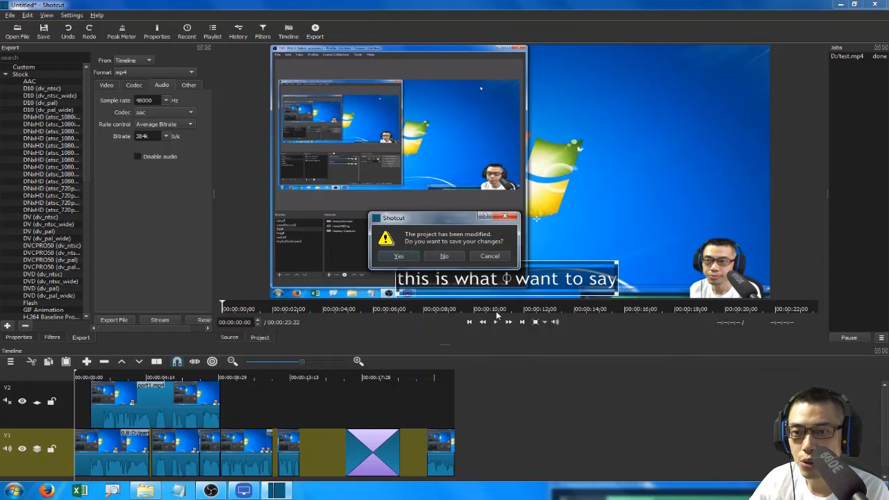
click(443, 256)
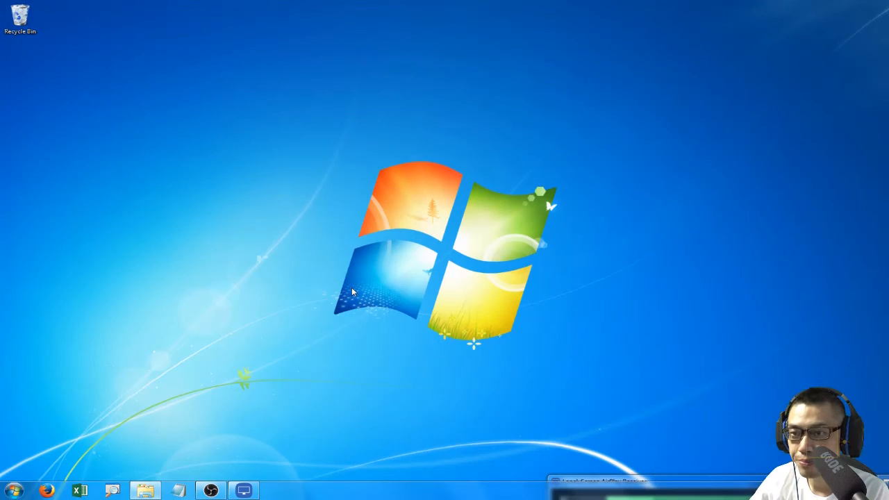
Step: Switch to Windows Explorer, play the exported test video from Storage (D:) in VLC to check it, and close the player
click(144, 489)
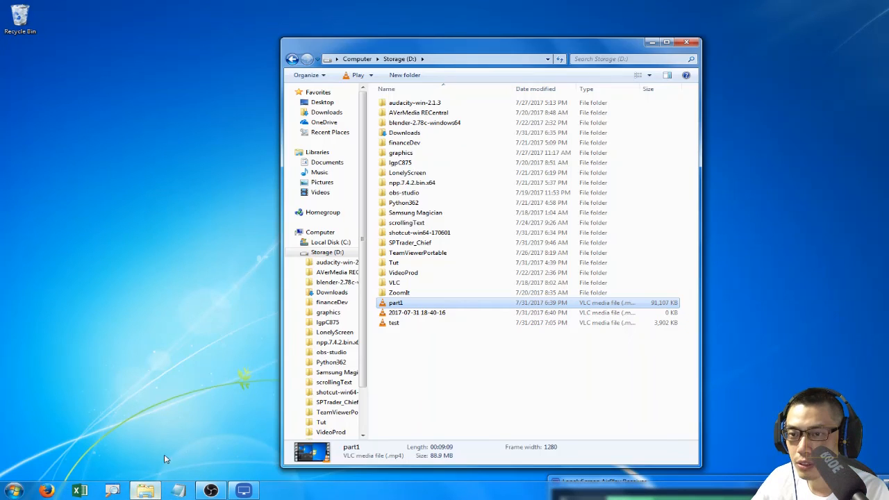
click(398, 323)
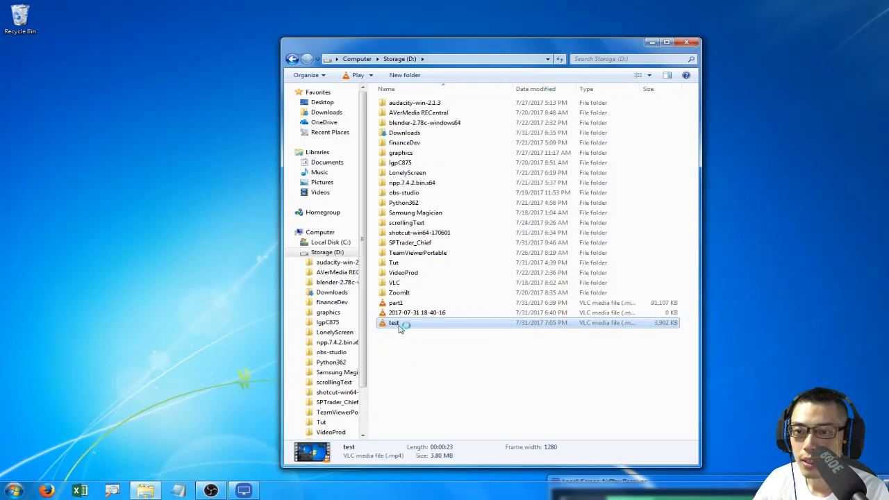
double_click(398, 324)
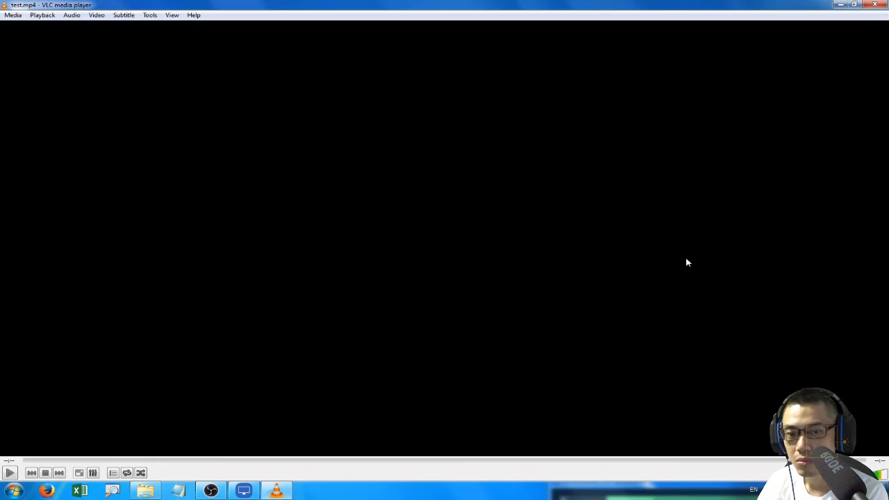
click(874, 5)
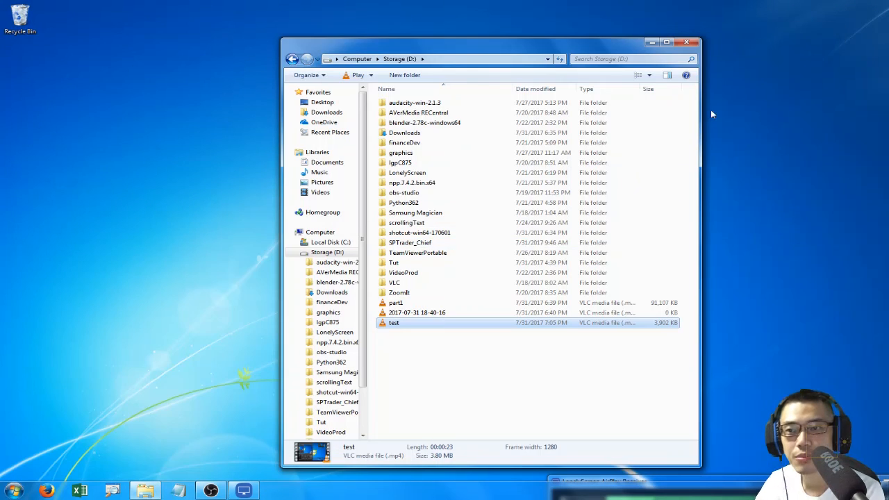